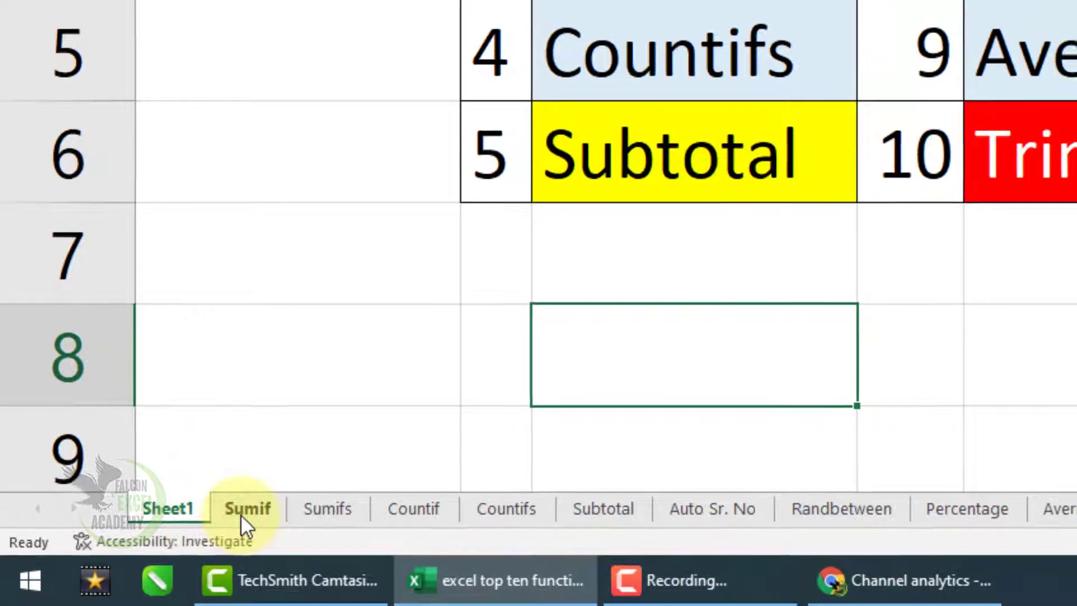
Go to the Sumif sheet and select the empty Total cell F9
click(242, 514)
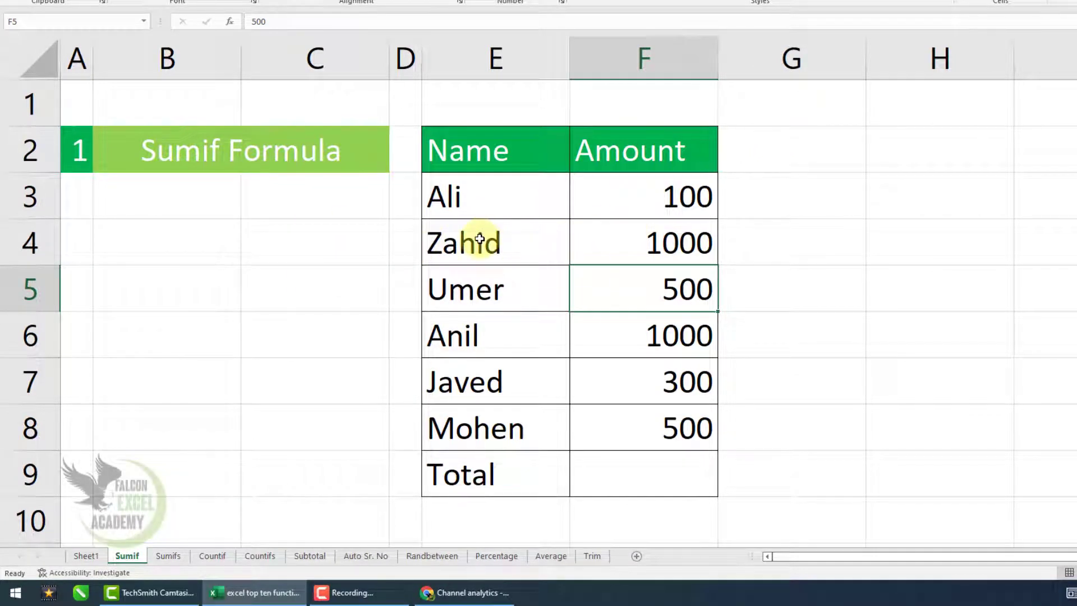
click(676, 484)
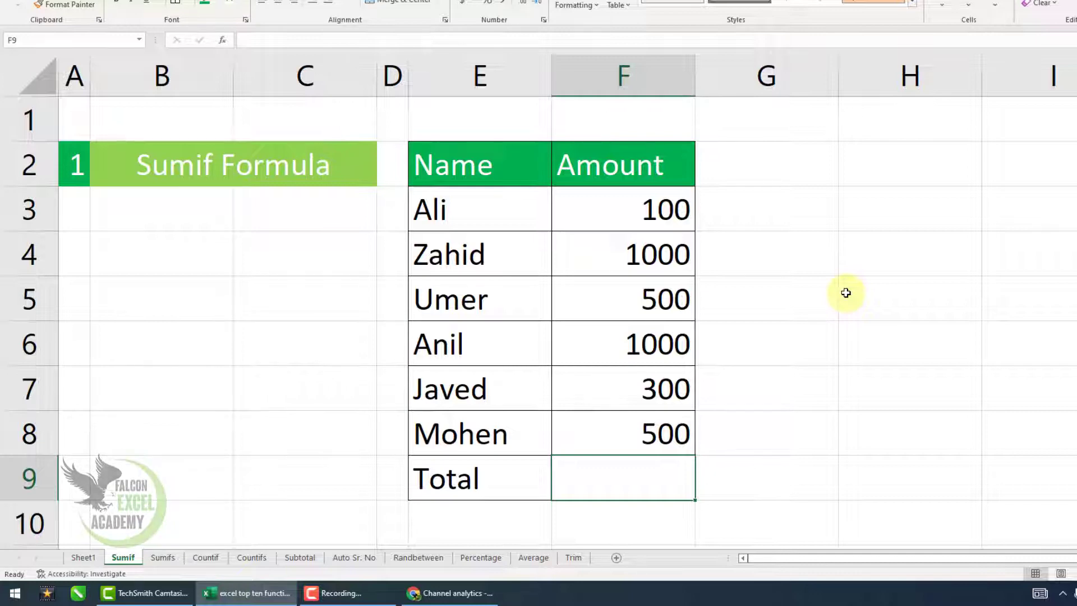
Enter =SUMIF(F3:F8,">=500") in F9 to total amounts of at least 500, giving 3000
text(=)
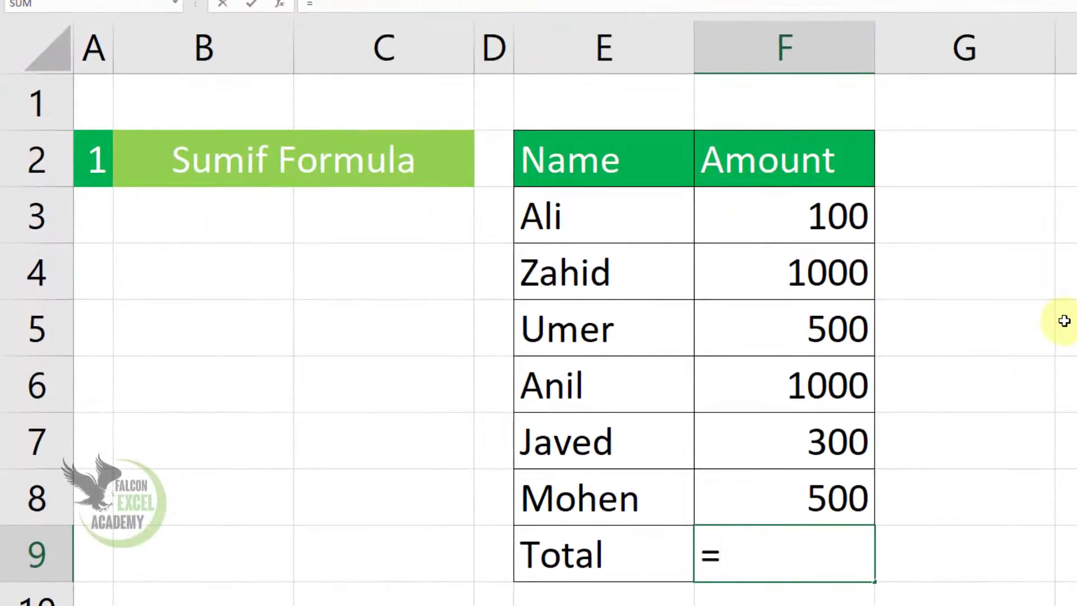
text(sumif)
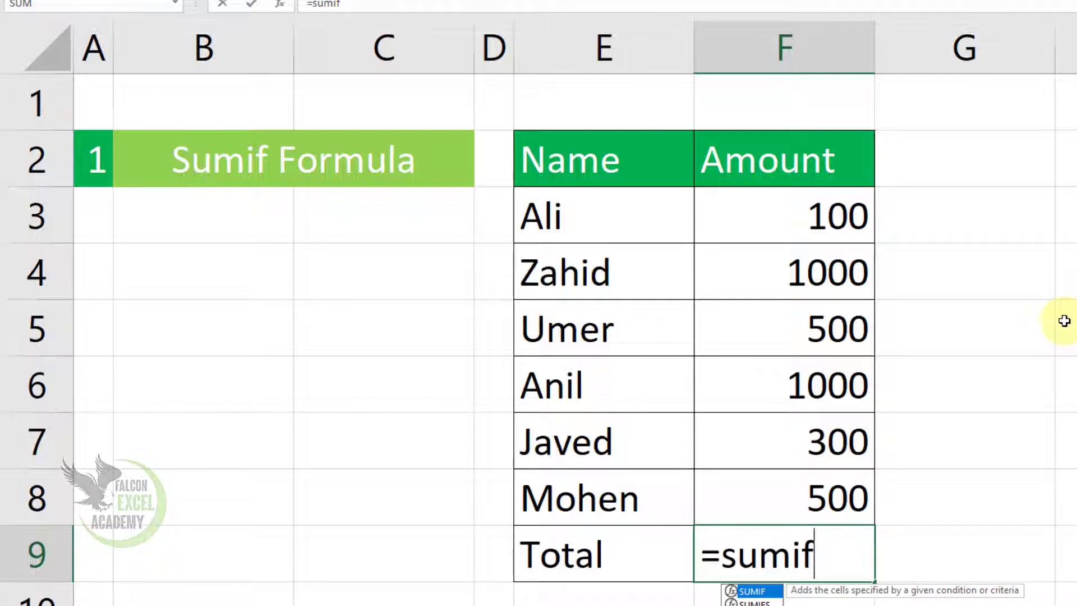
text(()
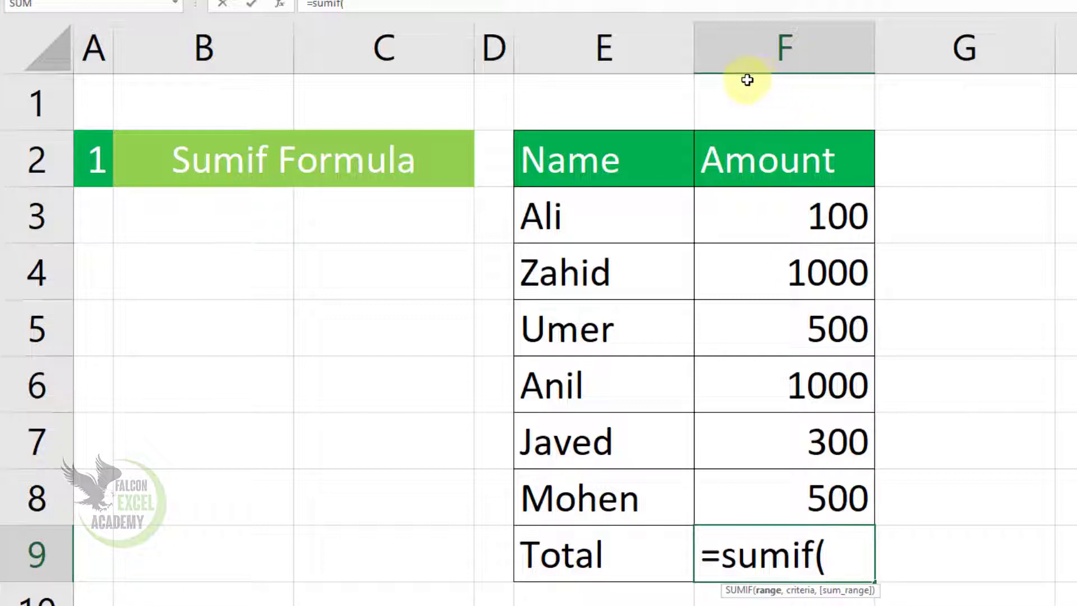
click(811, 65)
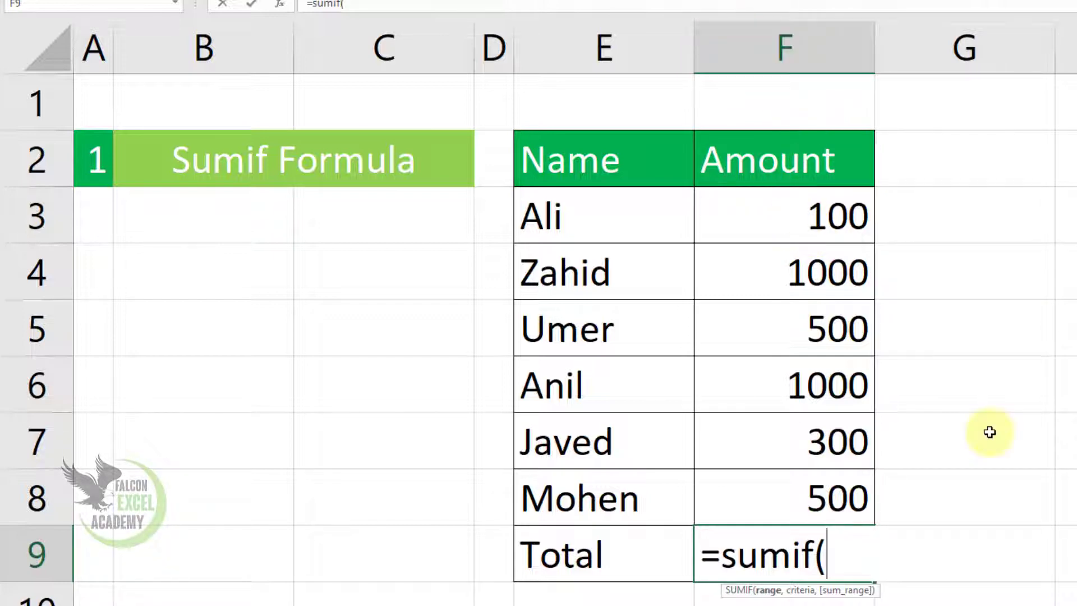
drag(799, 218, 779, 482)
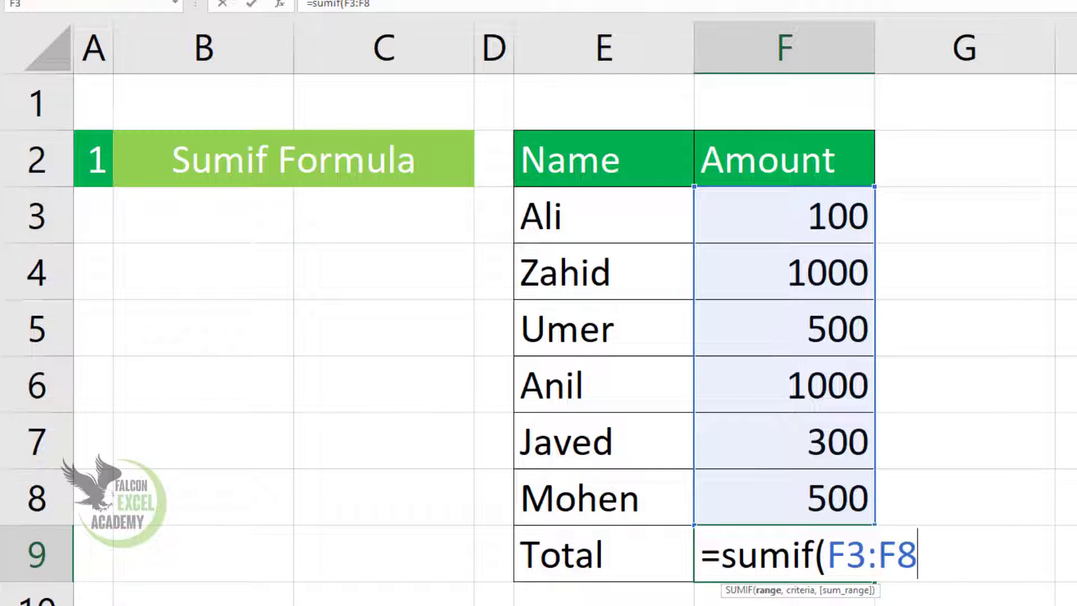
text(,)
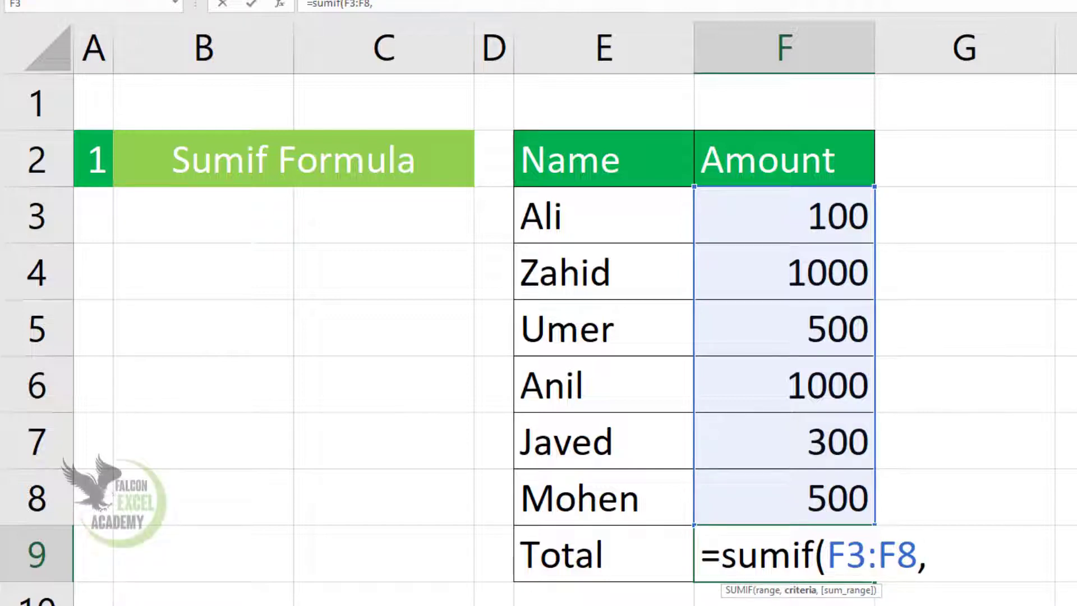
text(")
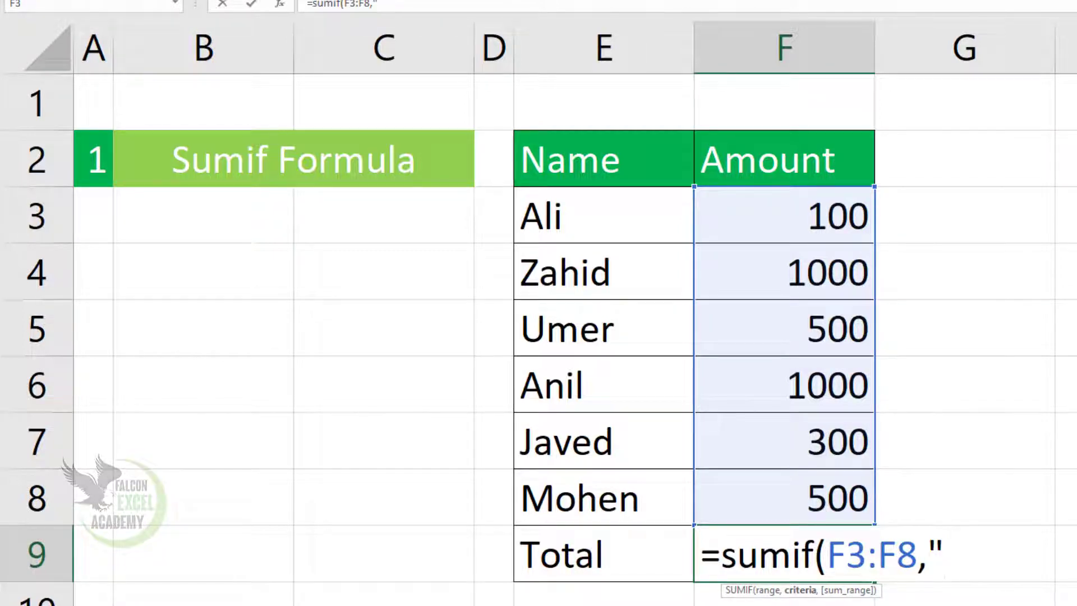
text(>)
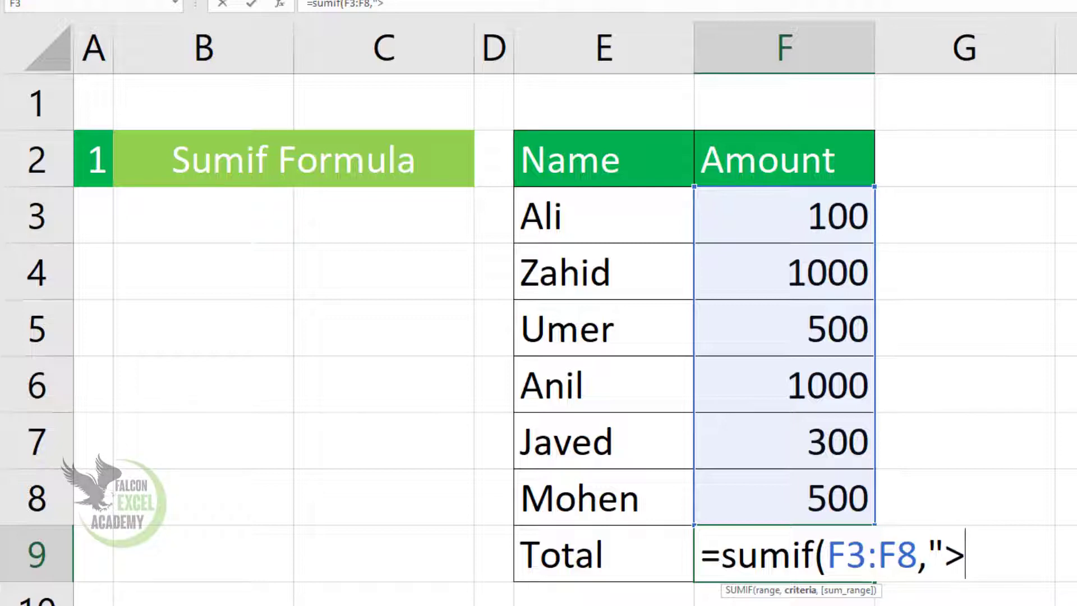
text(=)
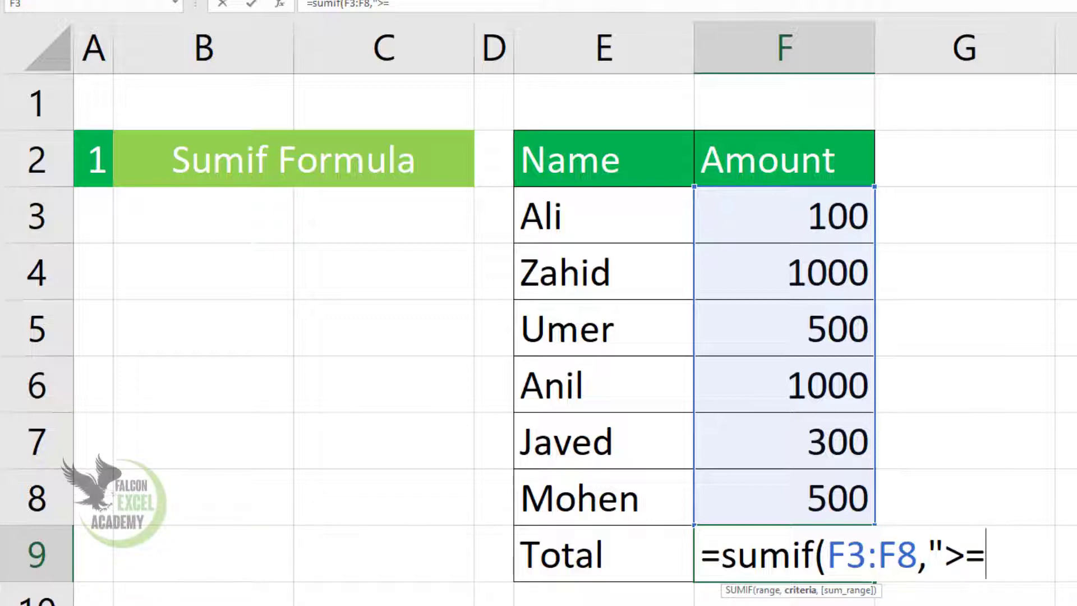
text(500)
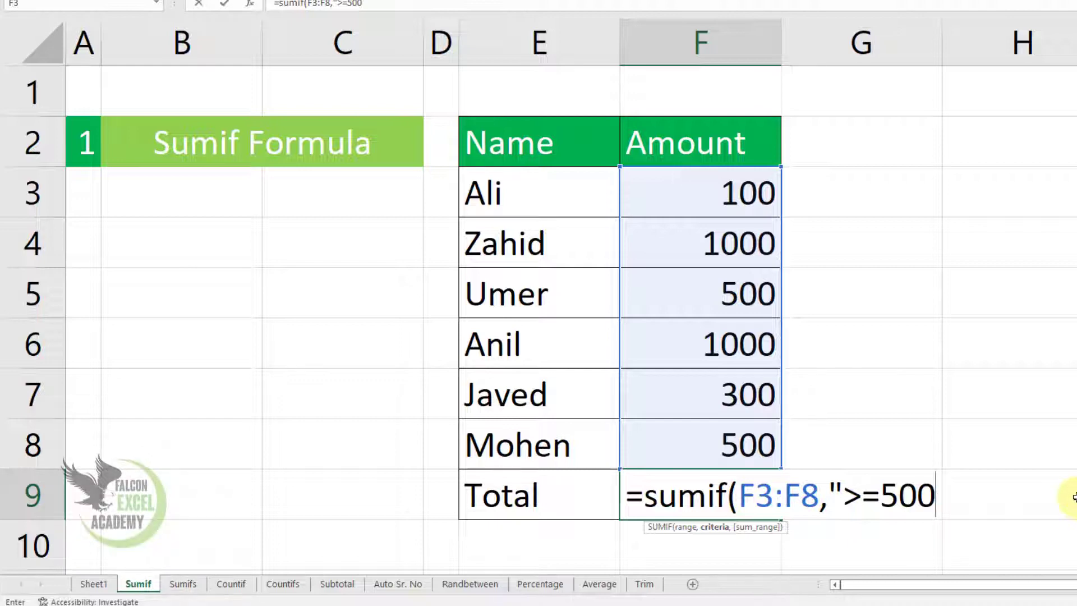
text(")
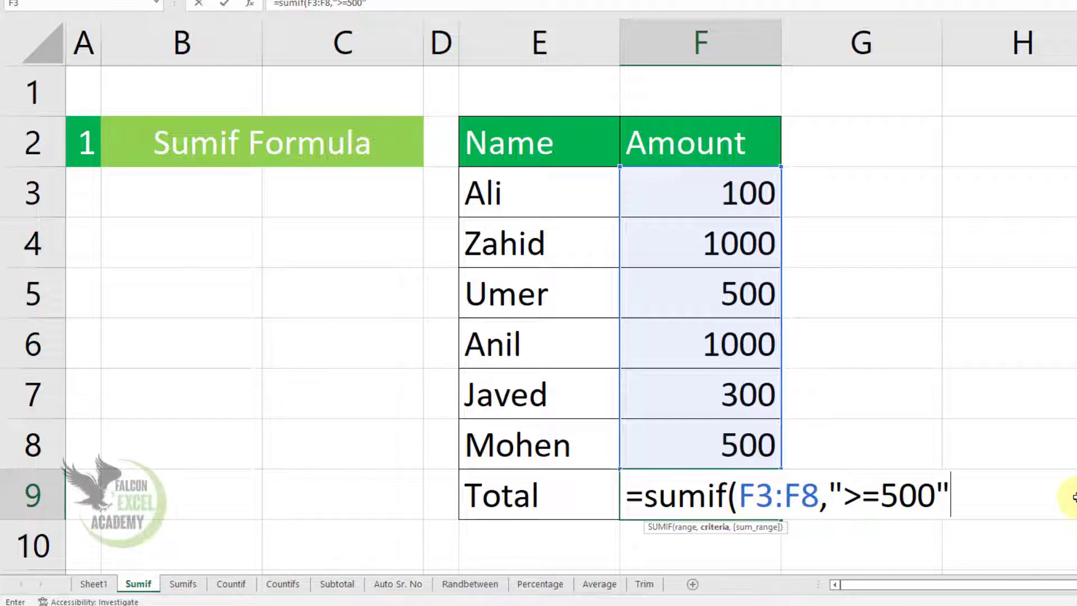
text())
key(Return)
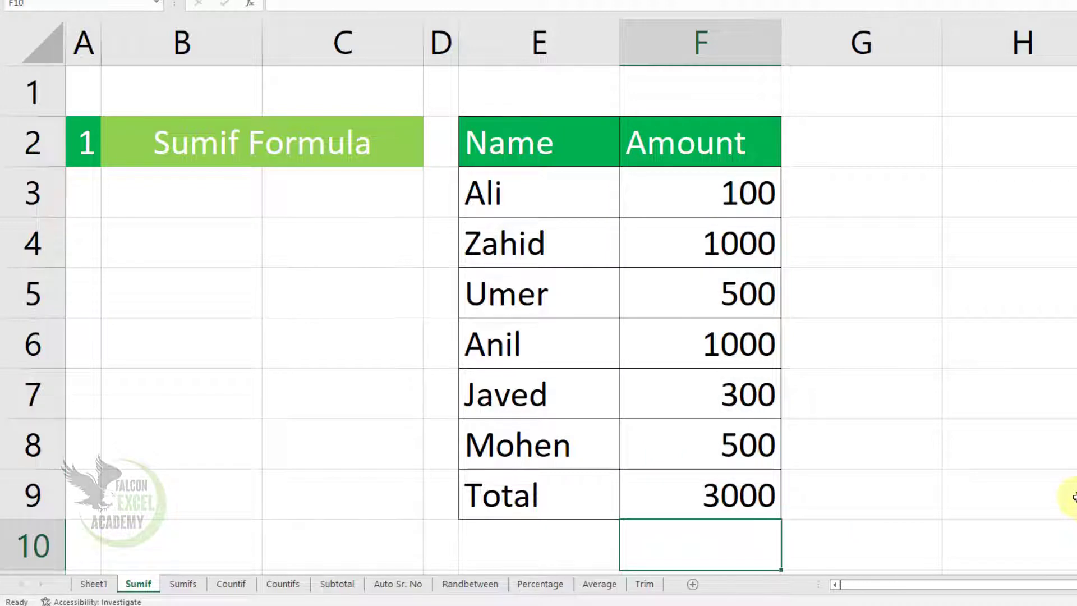
key(Up)
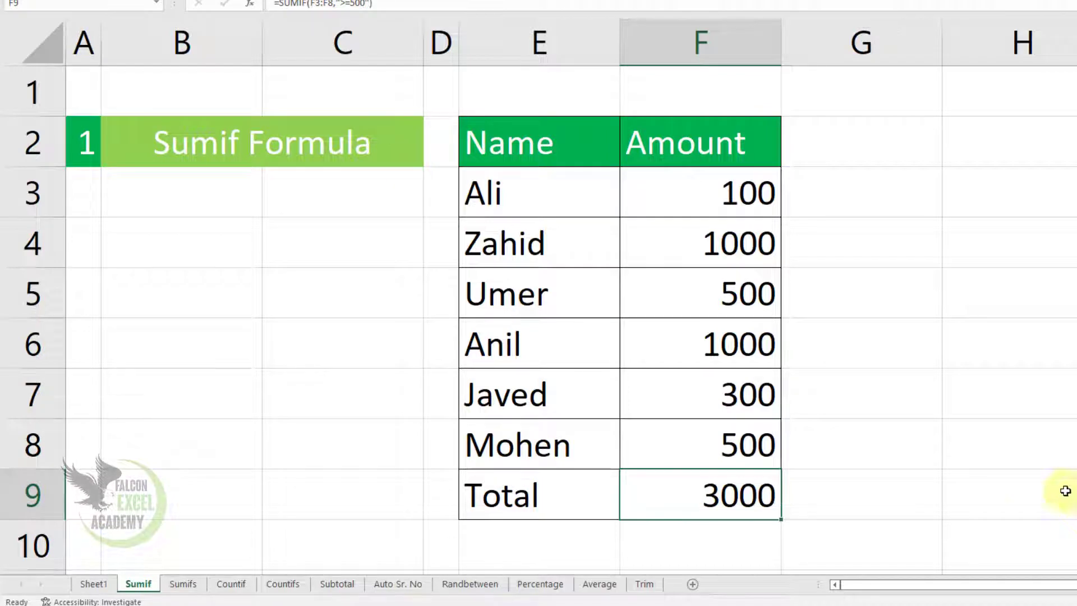
Check the counted amounts in F8, F6, F5 and F4, then reselect Total cell F9
click(738, 439)
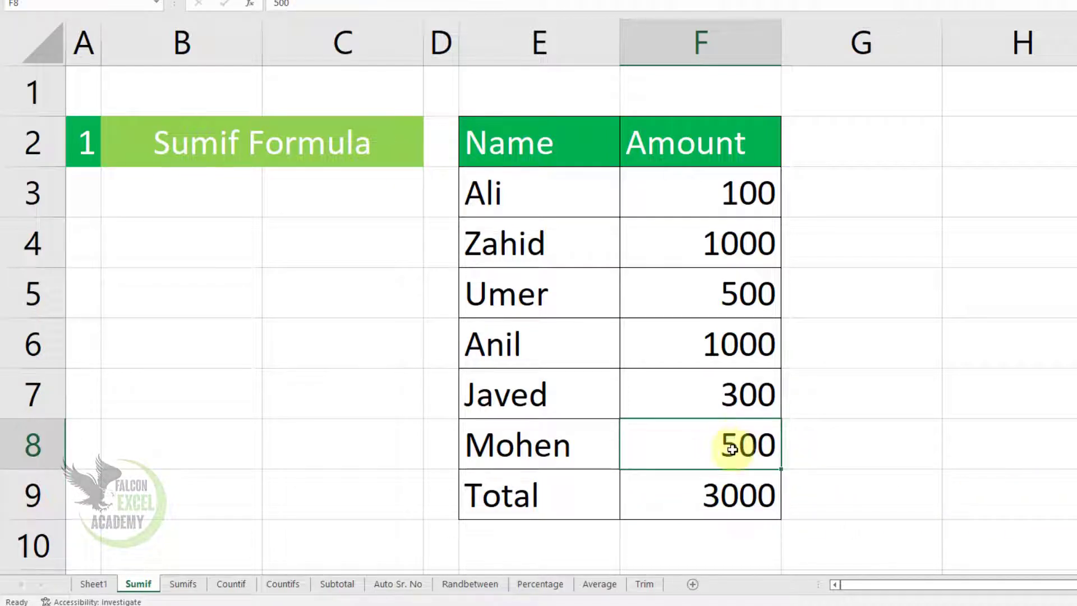
click(740, 349)
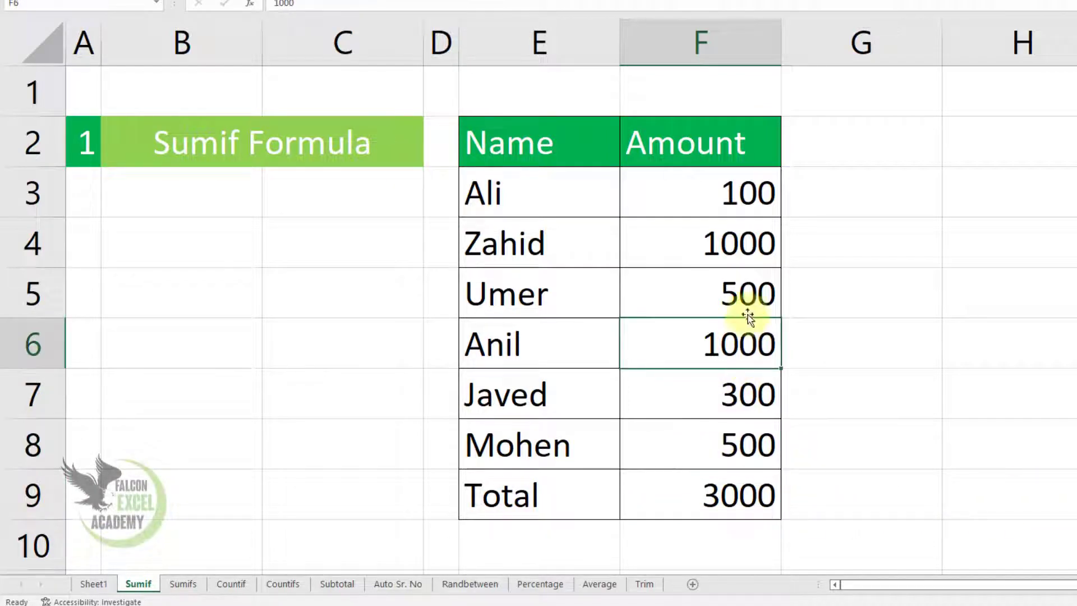
click(752, 293)
click(753, 251)
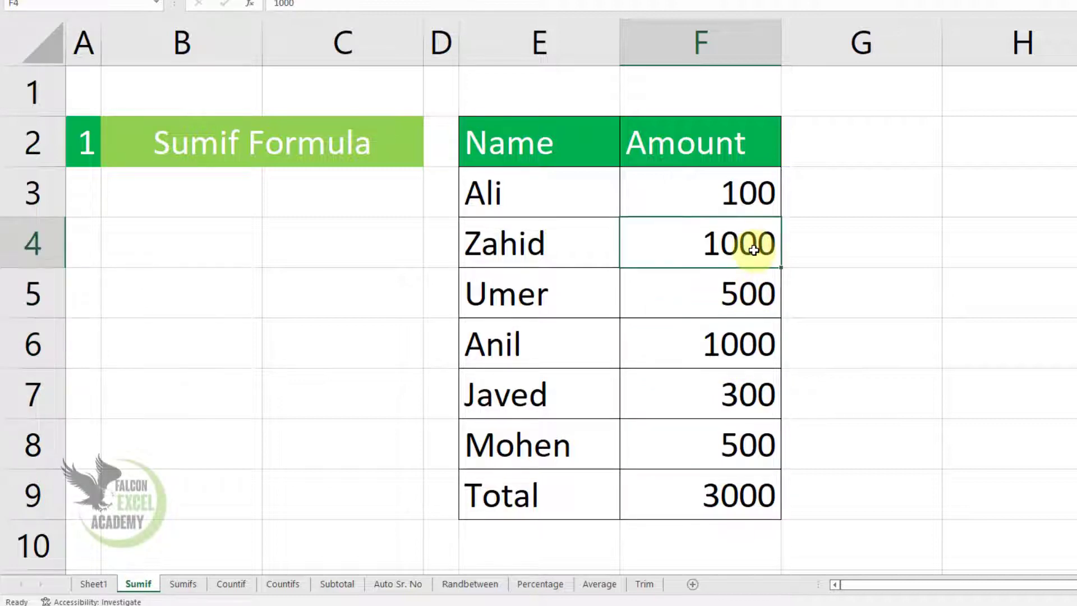
click(715, 492)
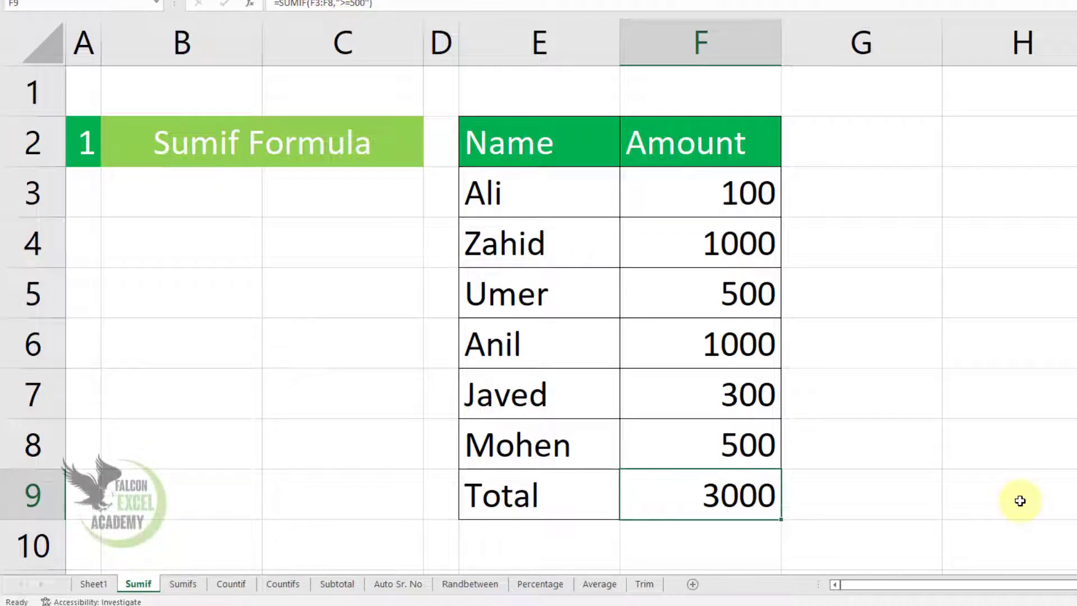
click(983, 500)
click(725, 493)
Replace F9 with =SUMIF(F3:F8,"<=500") to total amounts of 500 or less, giving 1400
key(Delete)
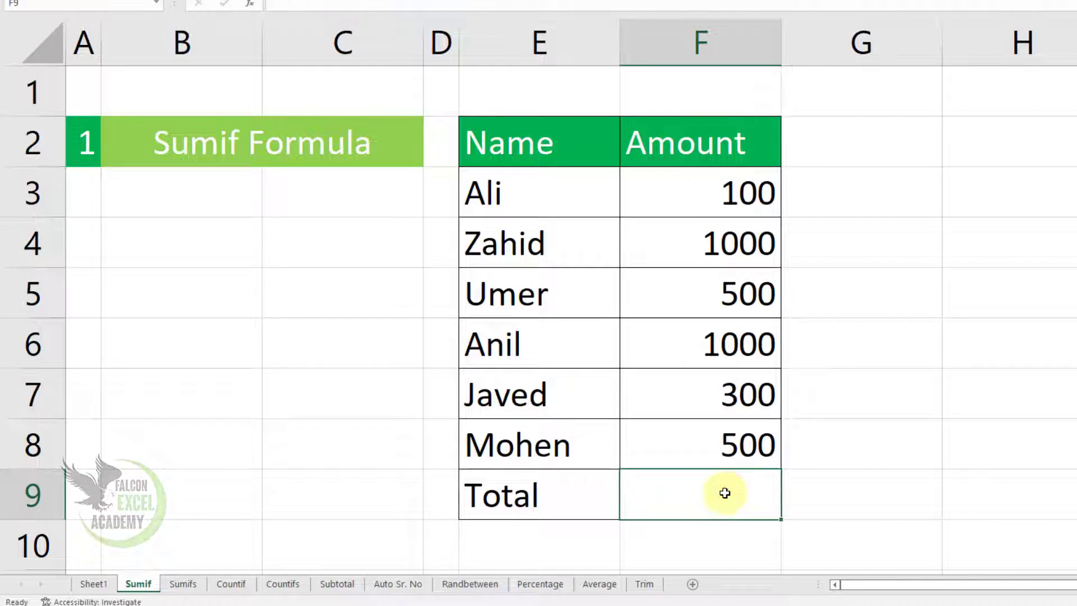
text(=)
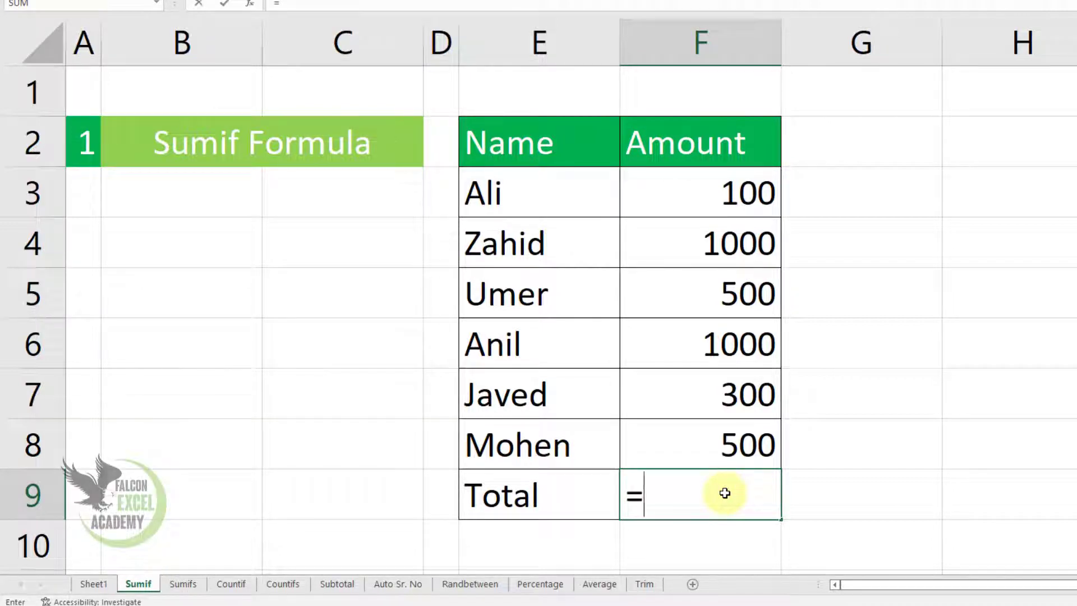
text(sumif)
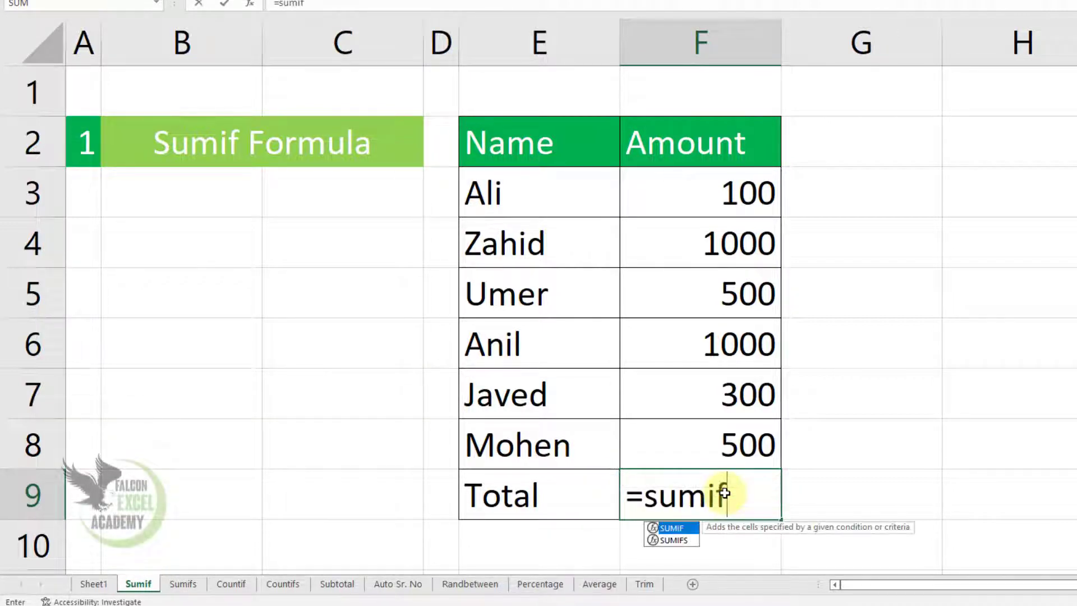
text(()
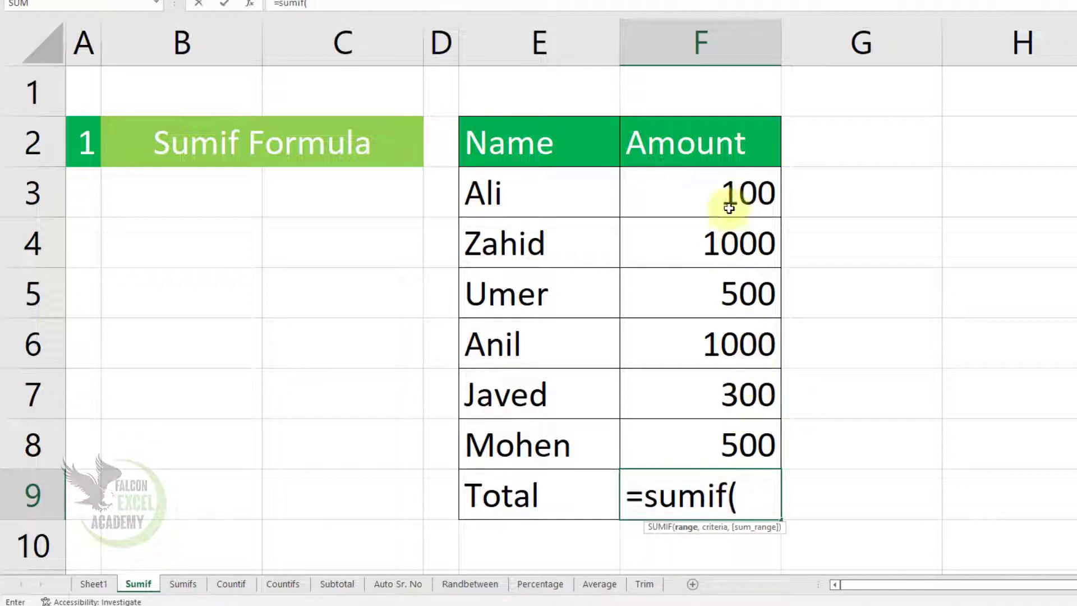
drag(730, 193, 724, 429)
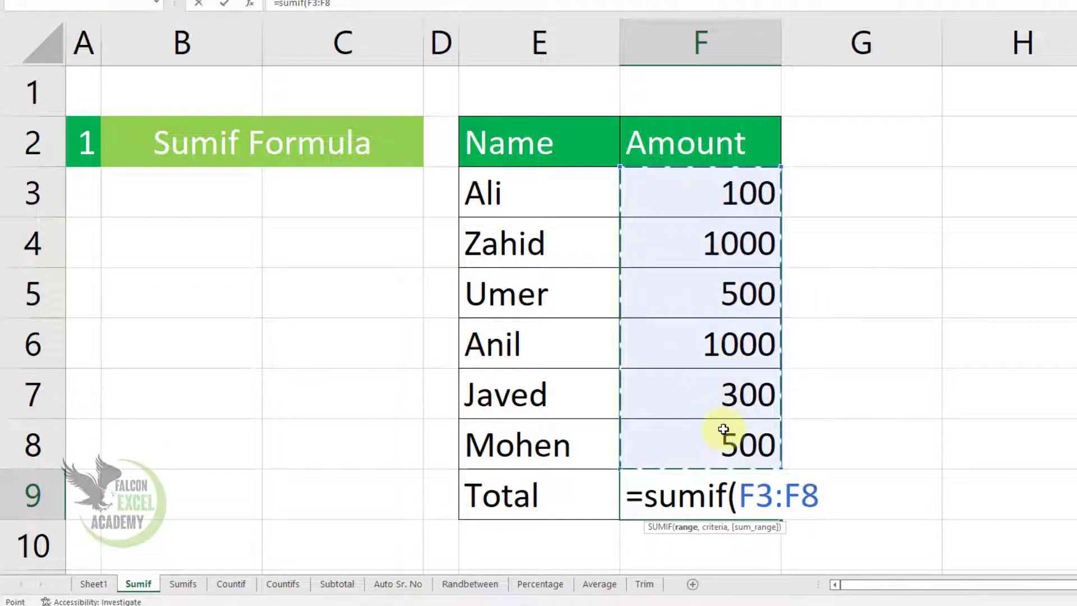
text(,)
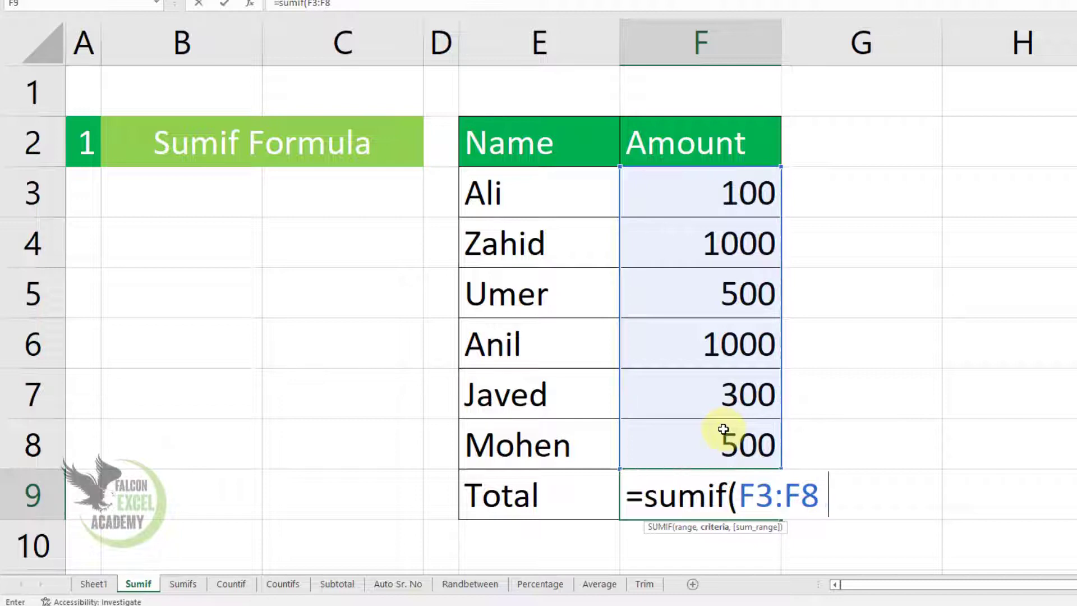
text(")
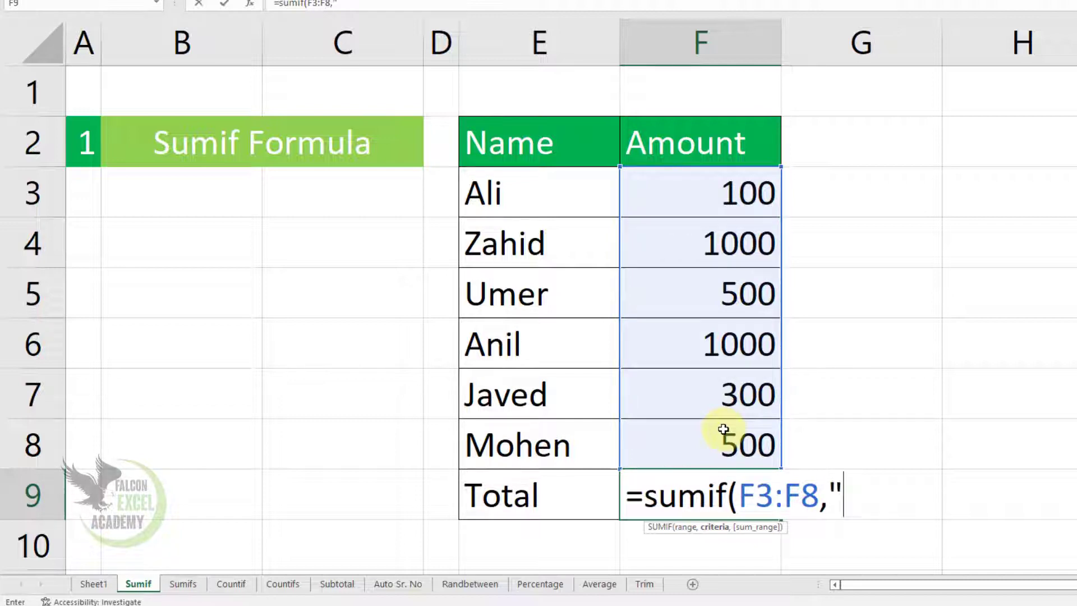
text(<)
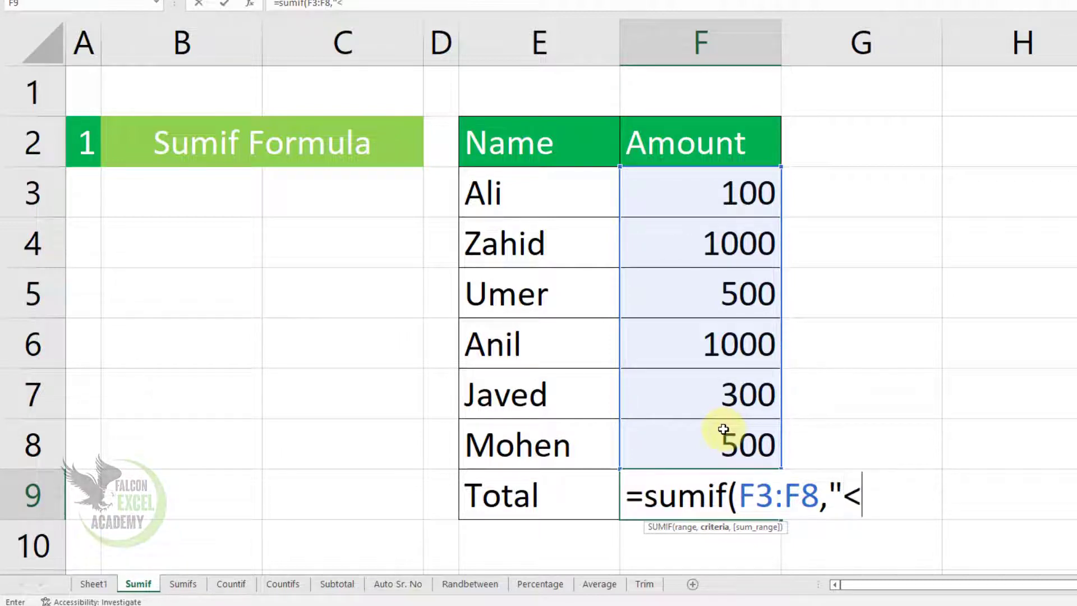
text(=)
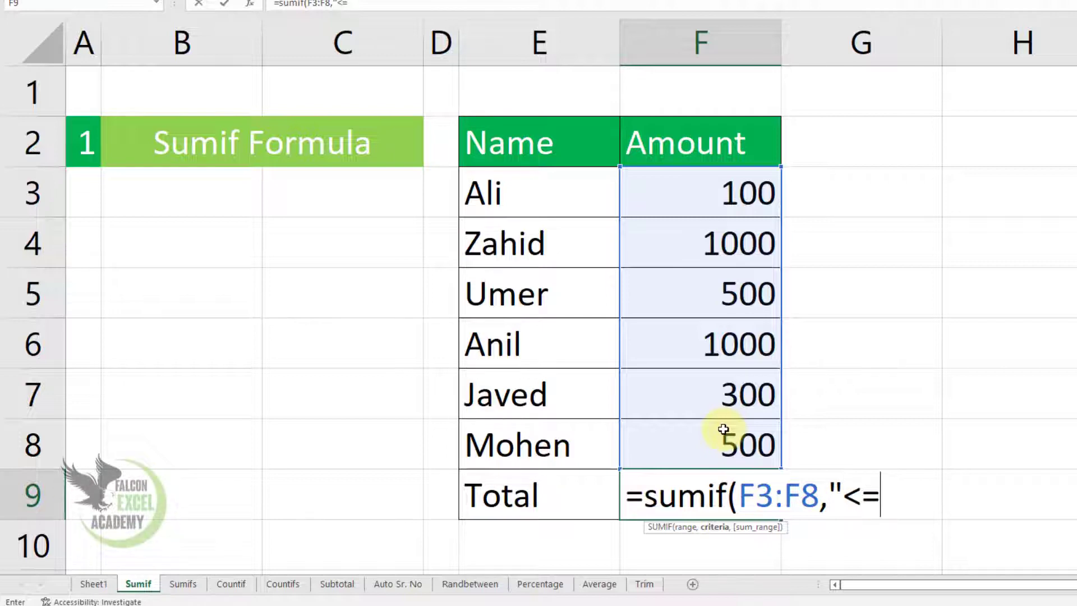
text(500")
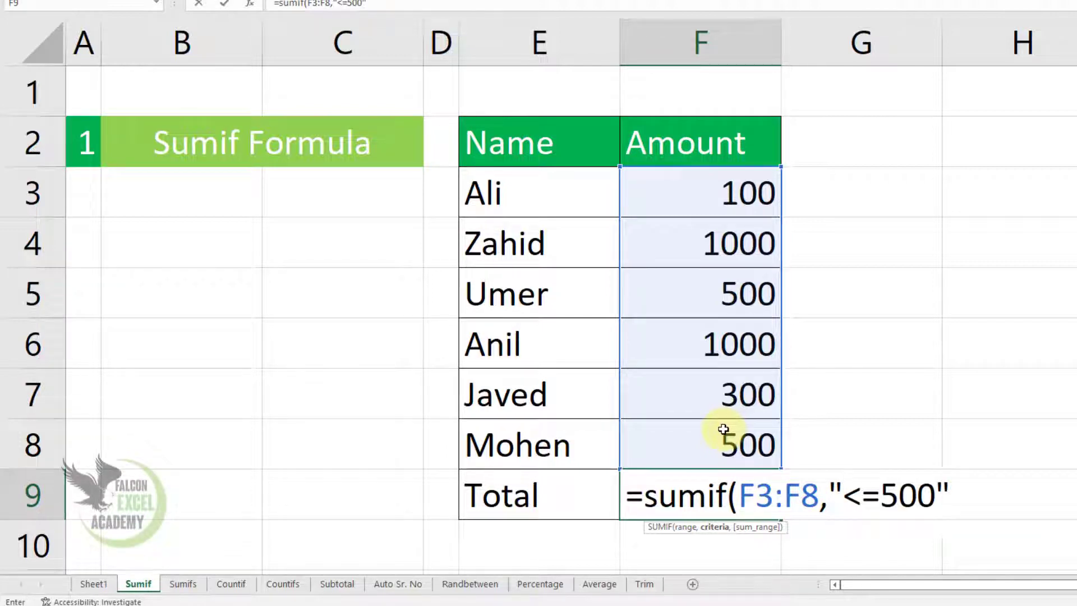
text())
key(Return)
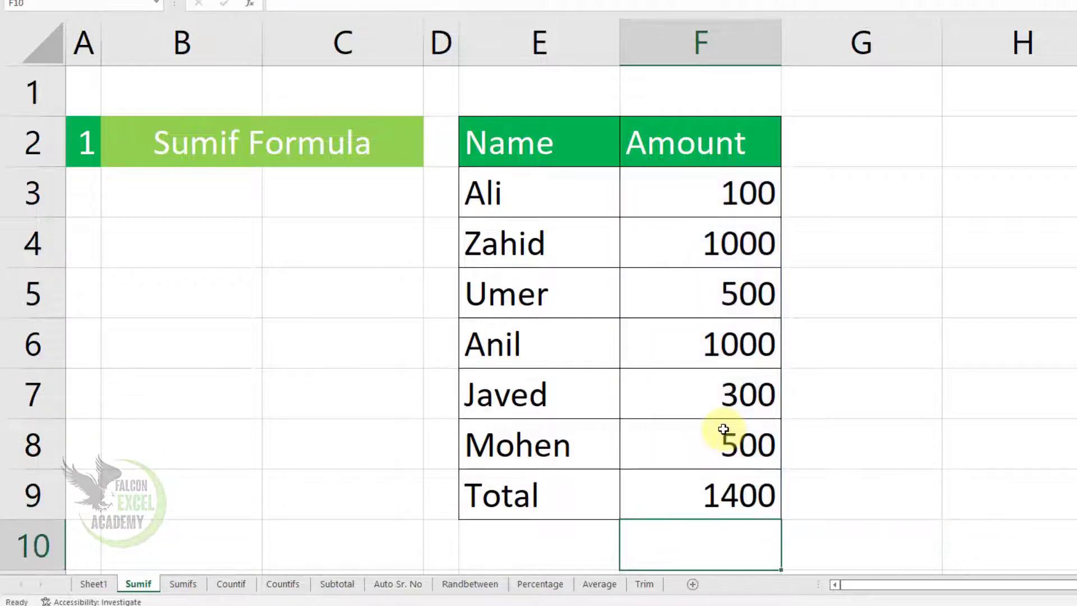
click(749, 493)
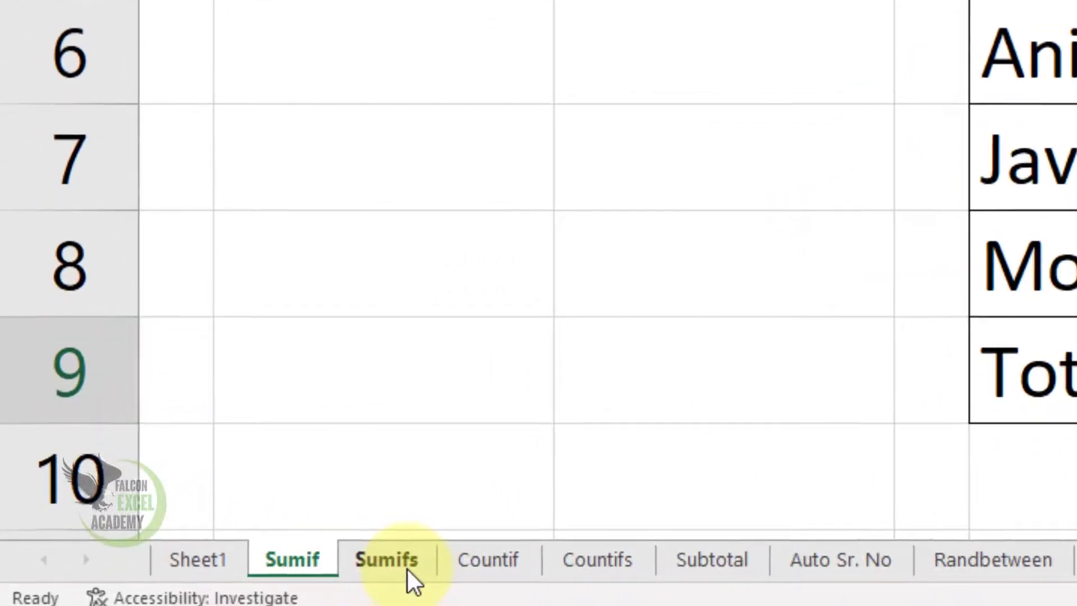
Go to the Sumifs sheet and select the empty Total cell I3
click(312, 573)
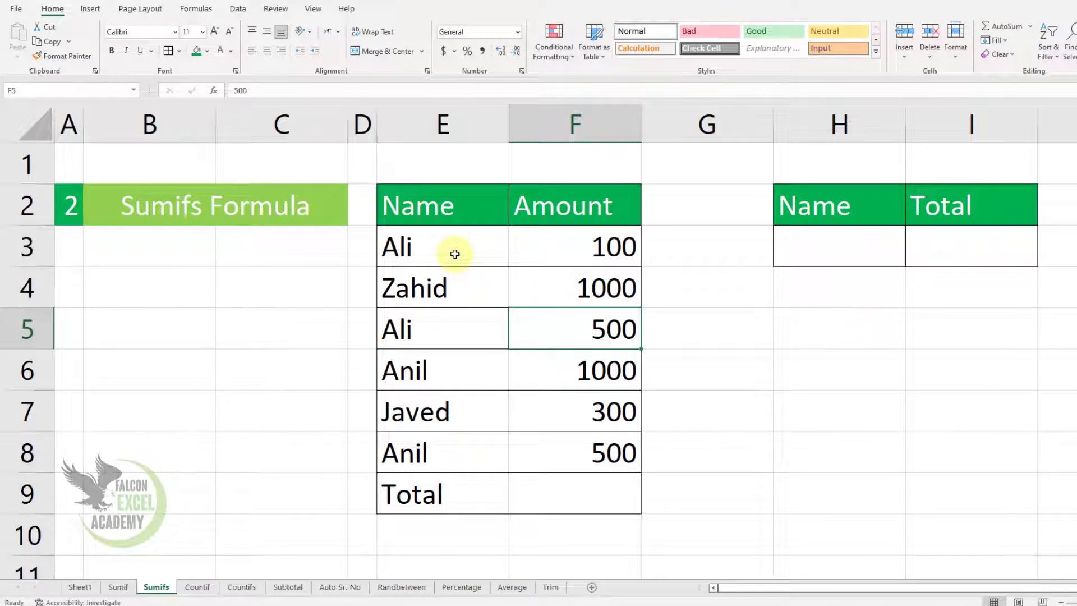
click(958, 247)
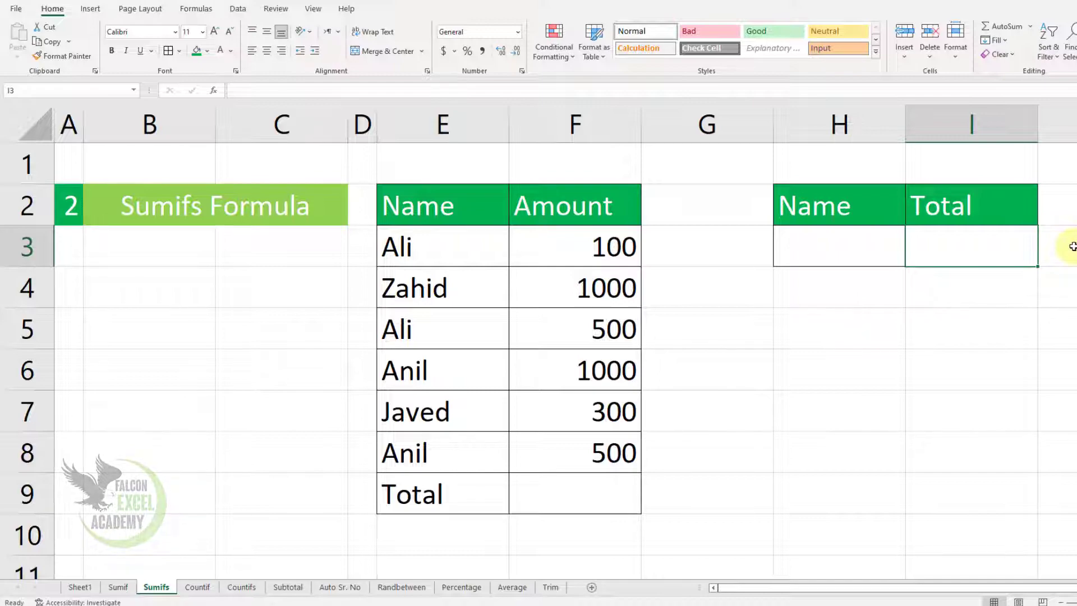
Enter =SUMIFS(F3:F8,E3:E8,H3) in I3 to total amounts matching the name in H3
text(=sum)
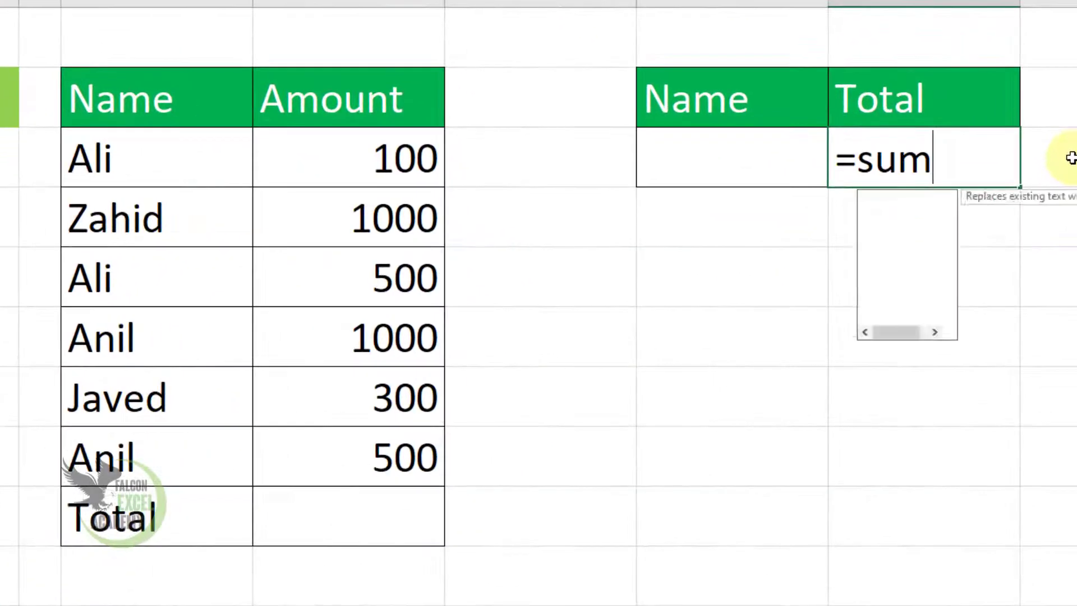
text(ifs)
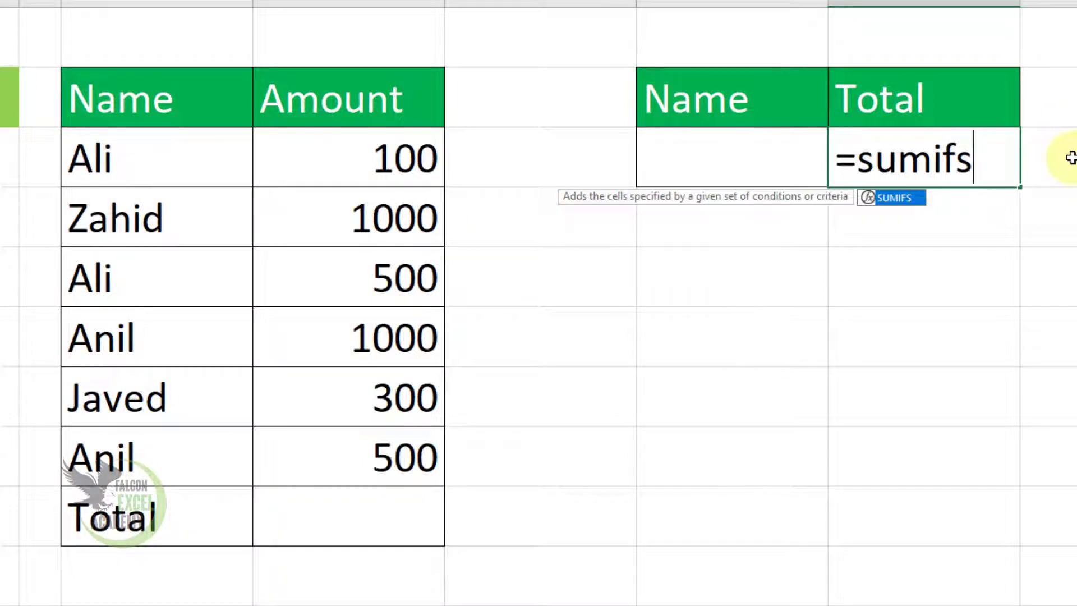
text(()
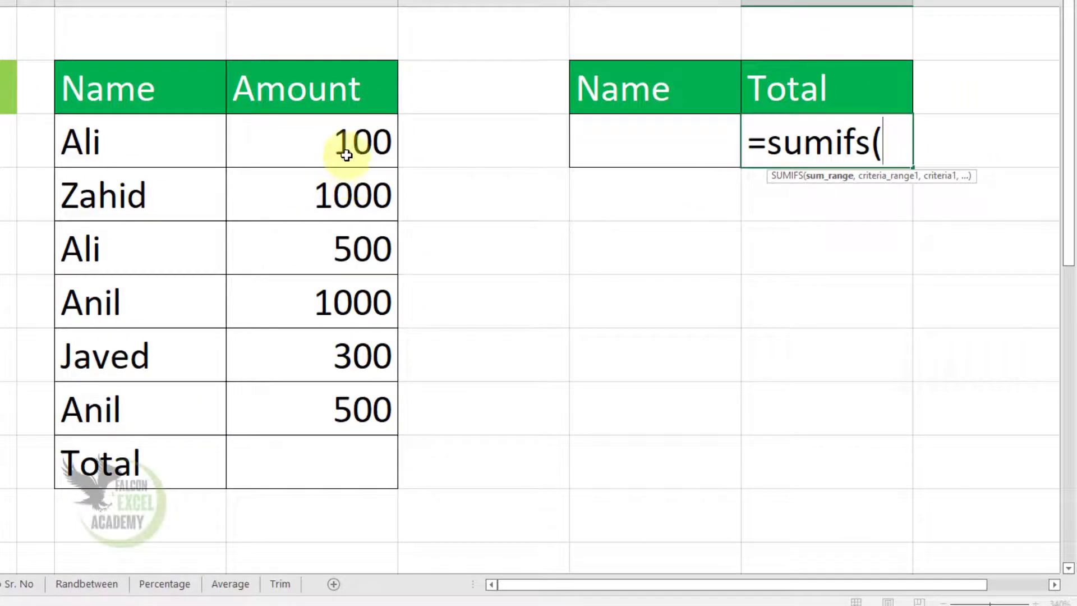
click(349, 141)
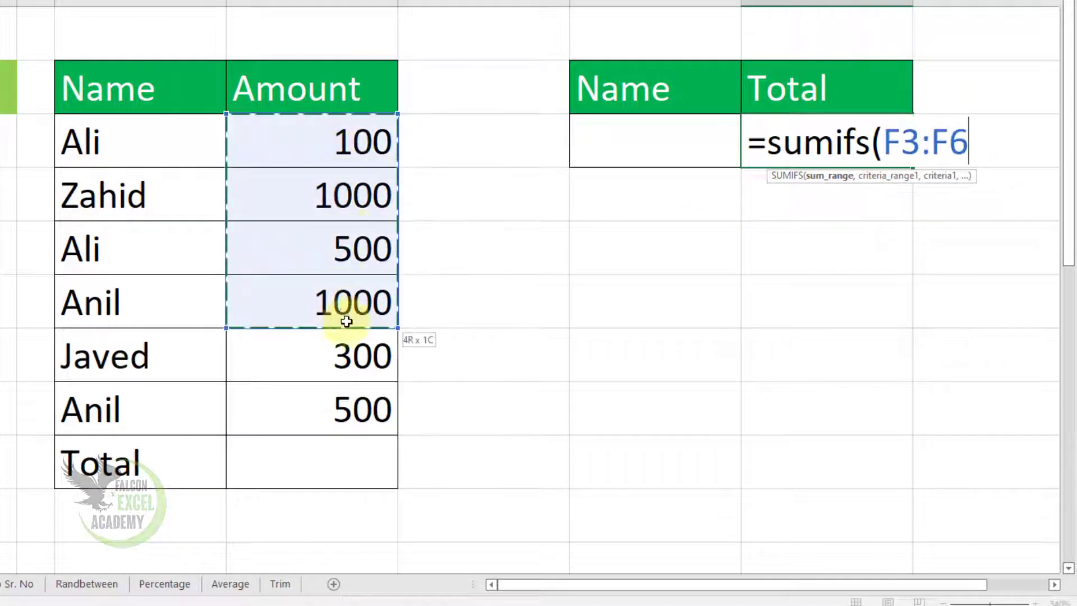
drag(350, 170, 350, 409)
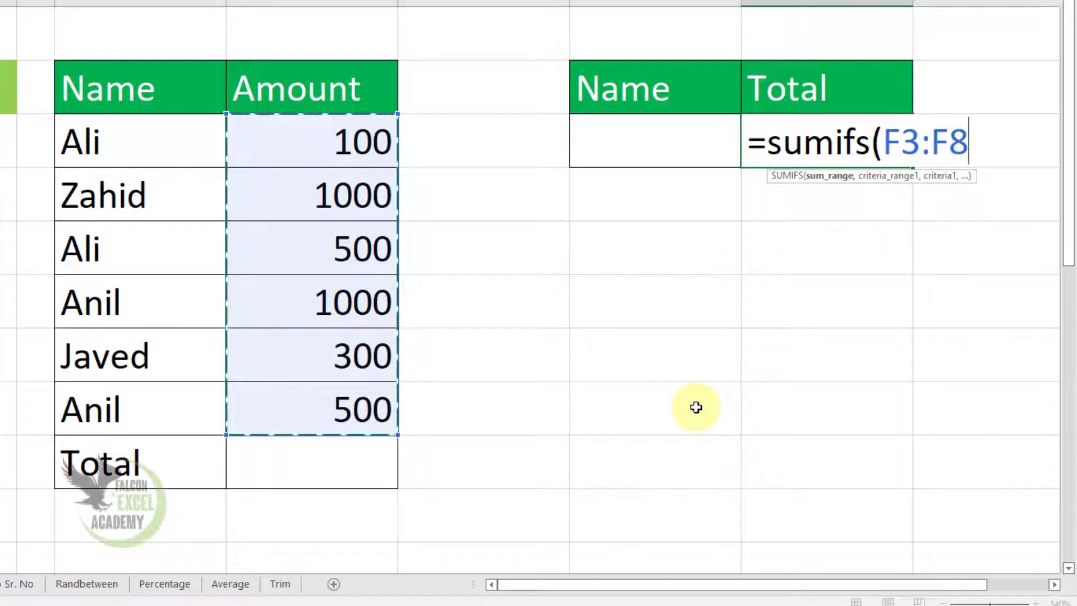
text(,)
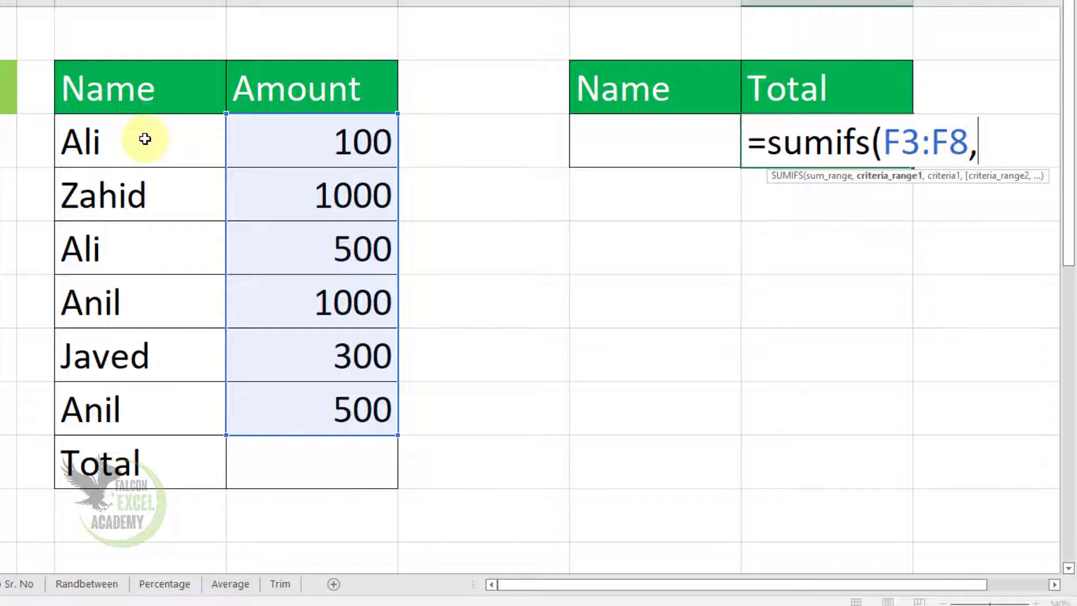
drag(145, 139, 149, 392)
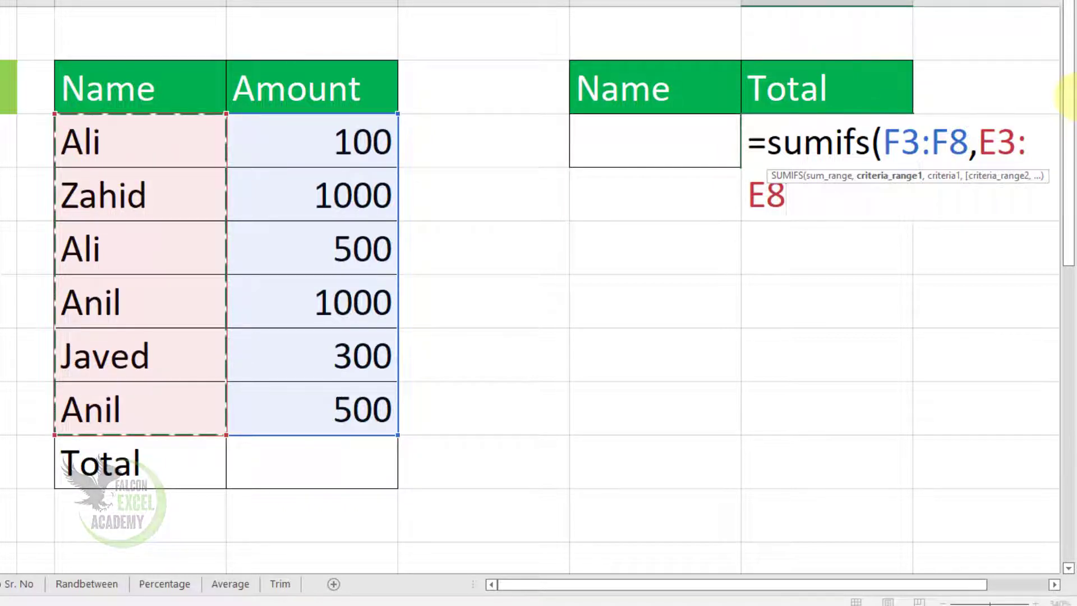
text(,)
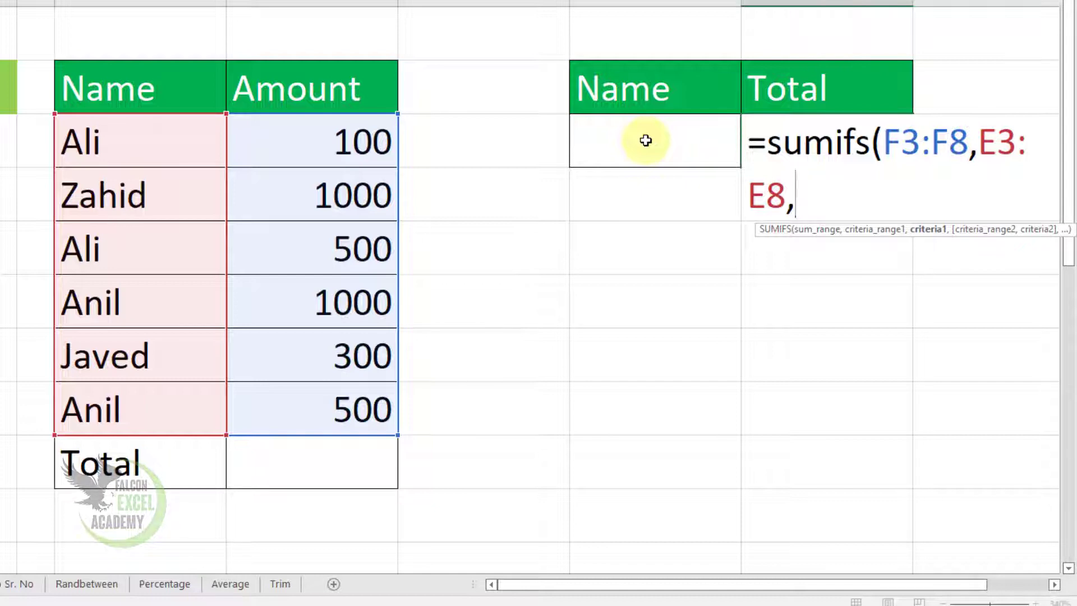
click(627, 145)
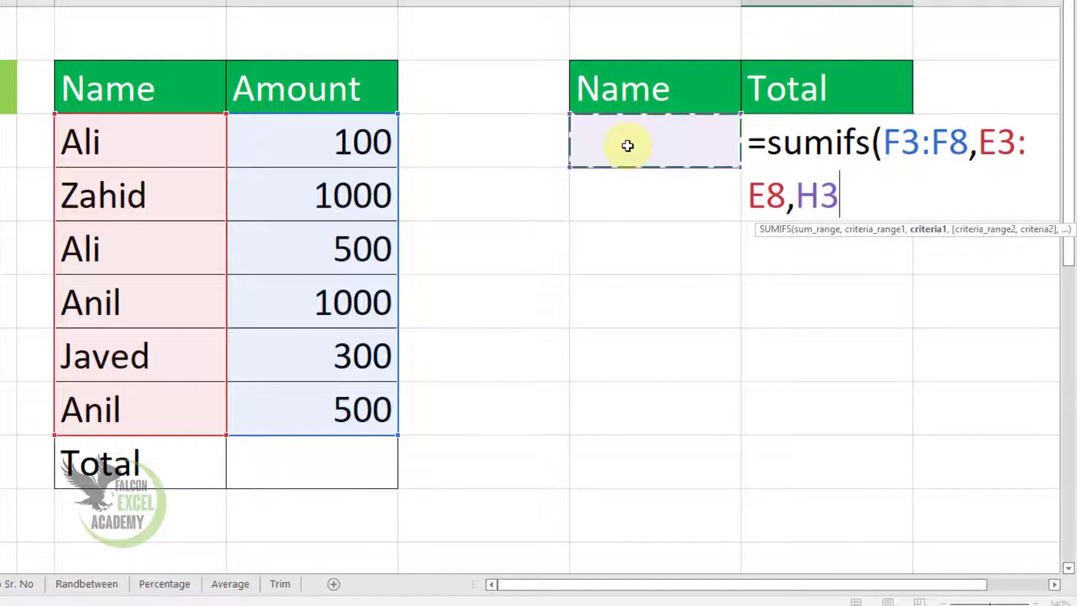
text())
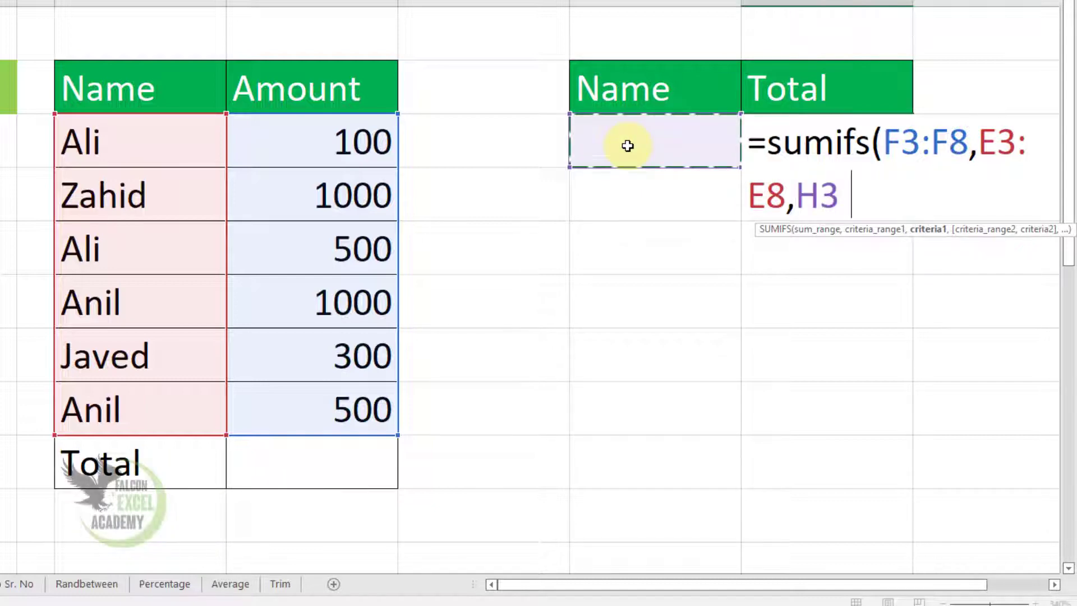
key(Return)
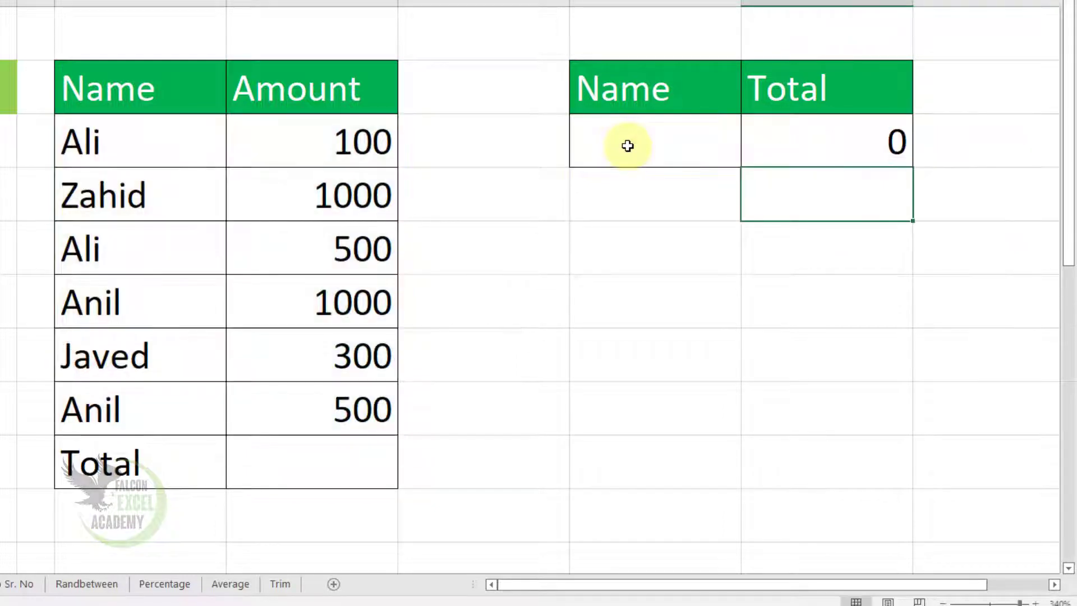
click(828, 147)
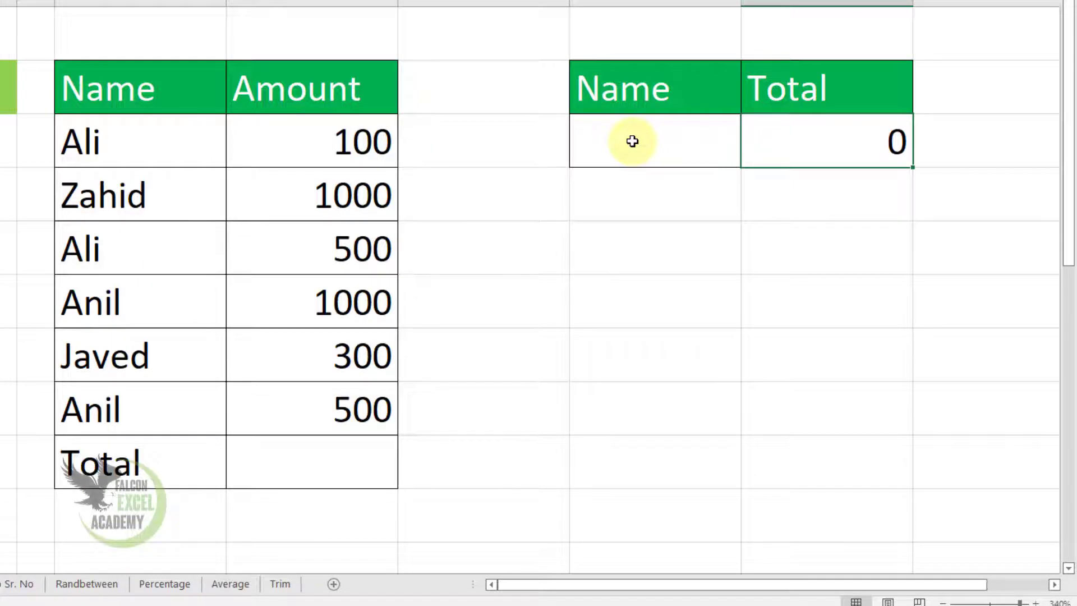
click(673, 148)
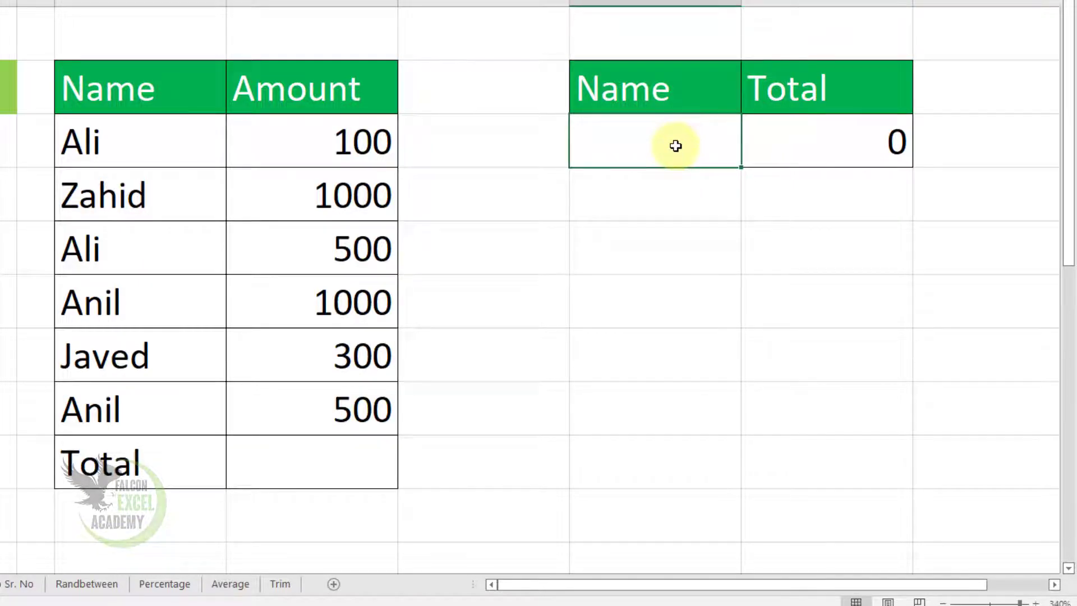
text(ali)
key(Return)
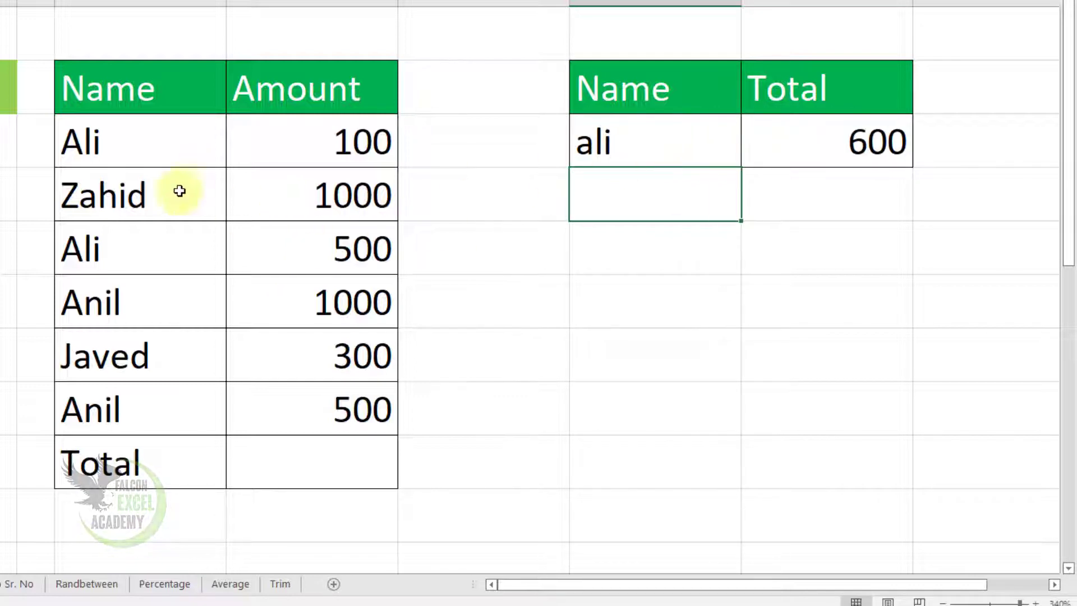
click(194, 146)
drag(194, 146, 284, 144)
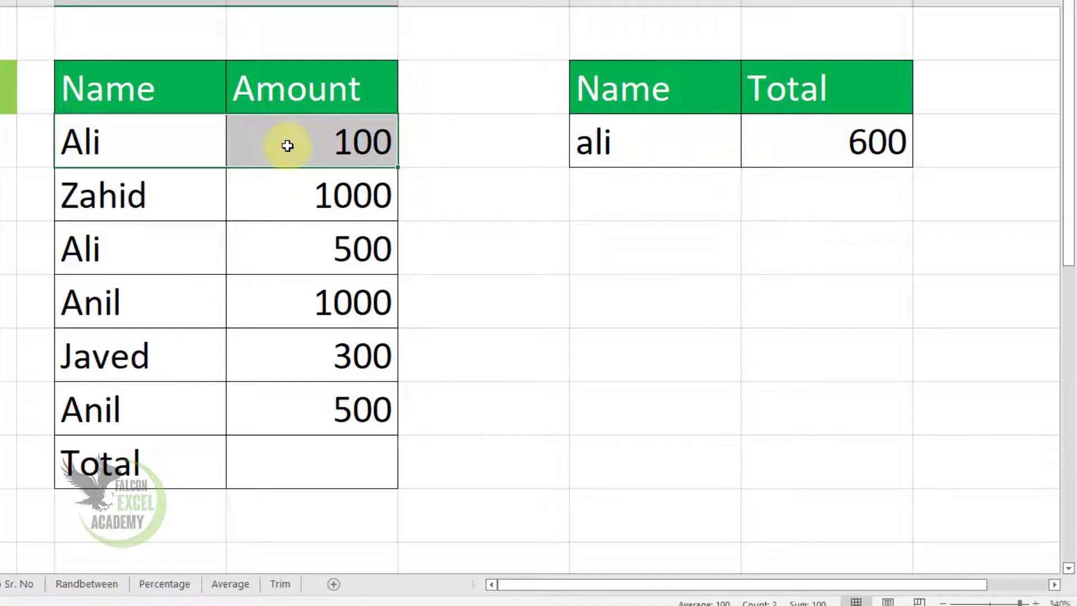
click(90, 258)
drag(242, 263, 302, 259)
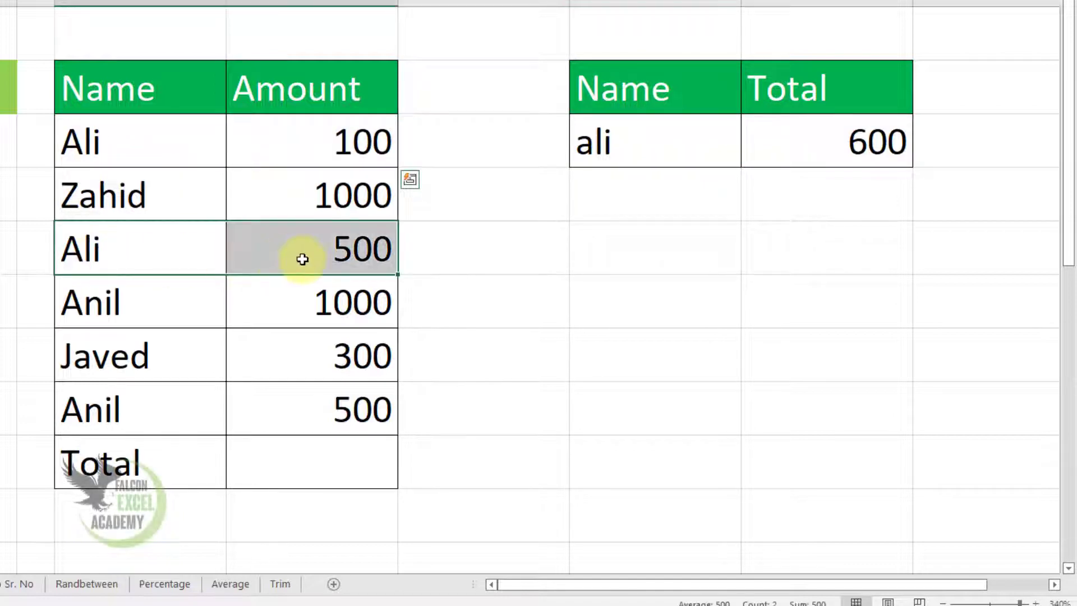
click(303, 259)
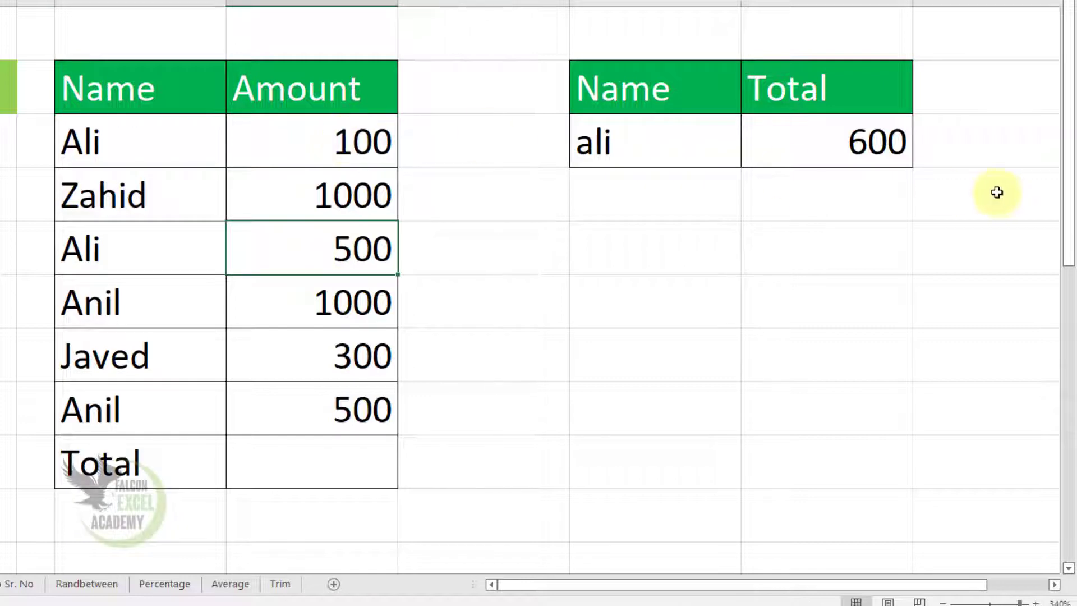
click(665, 147)
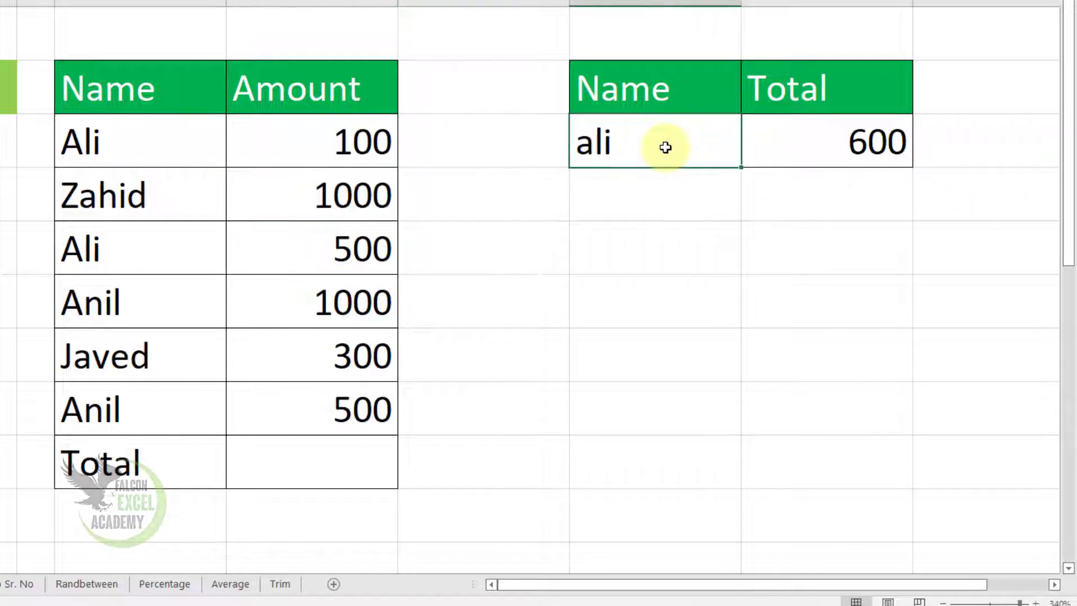
text(ani)
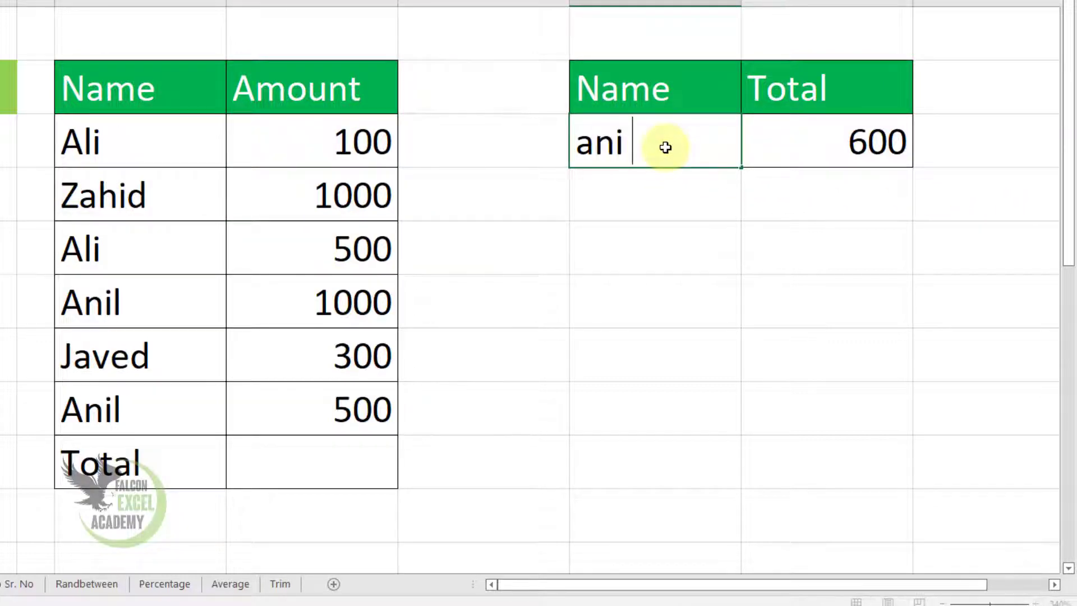
text(l)
key(Return)
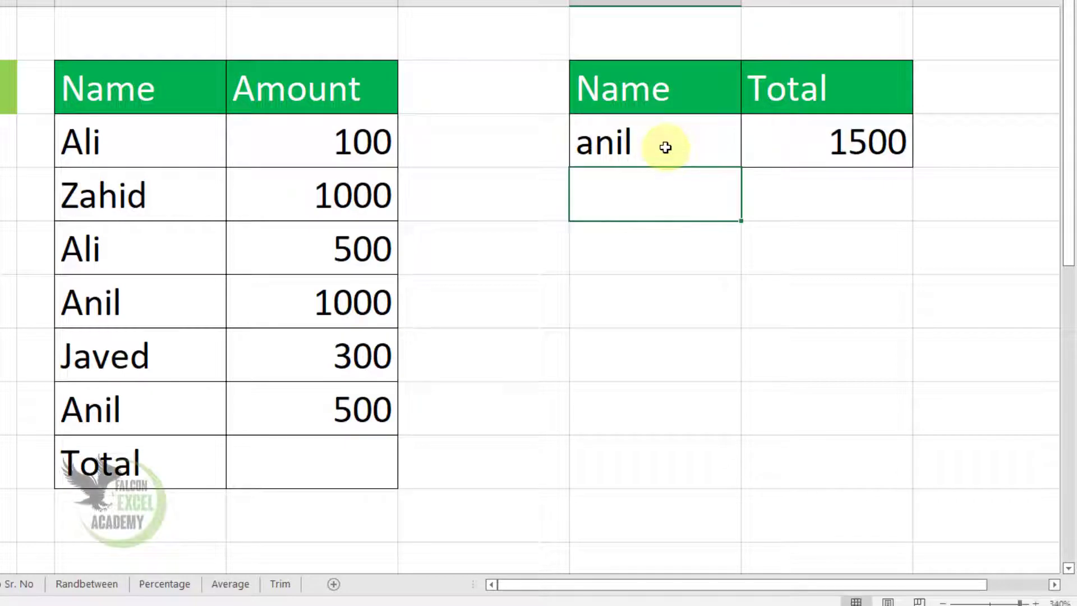
drag(135, 422, 293, 418)
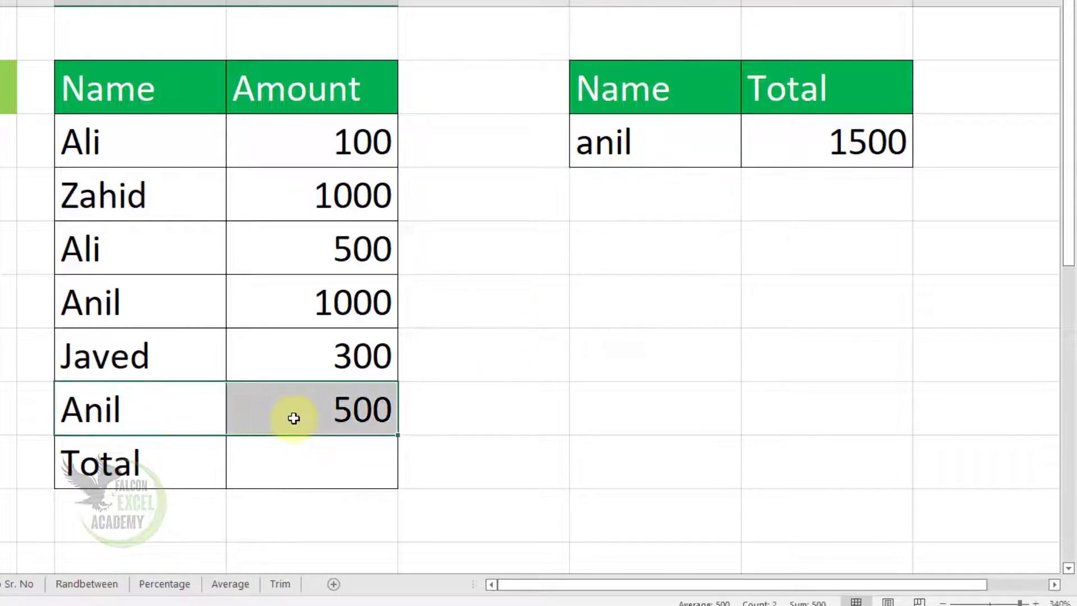
drag(72, 300, 369, 317)
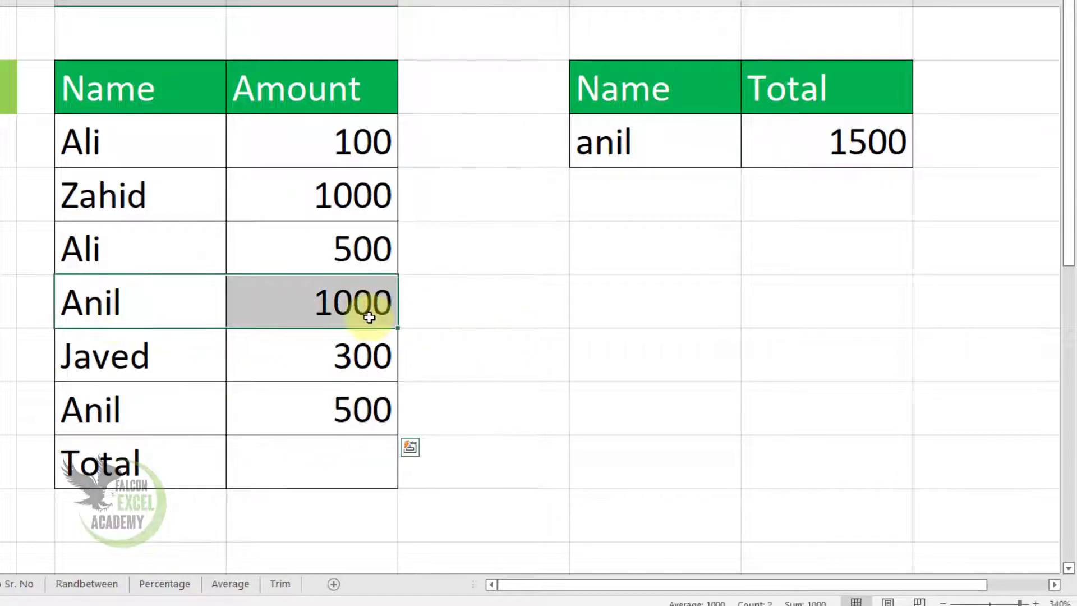
click(665, 148)
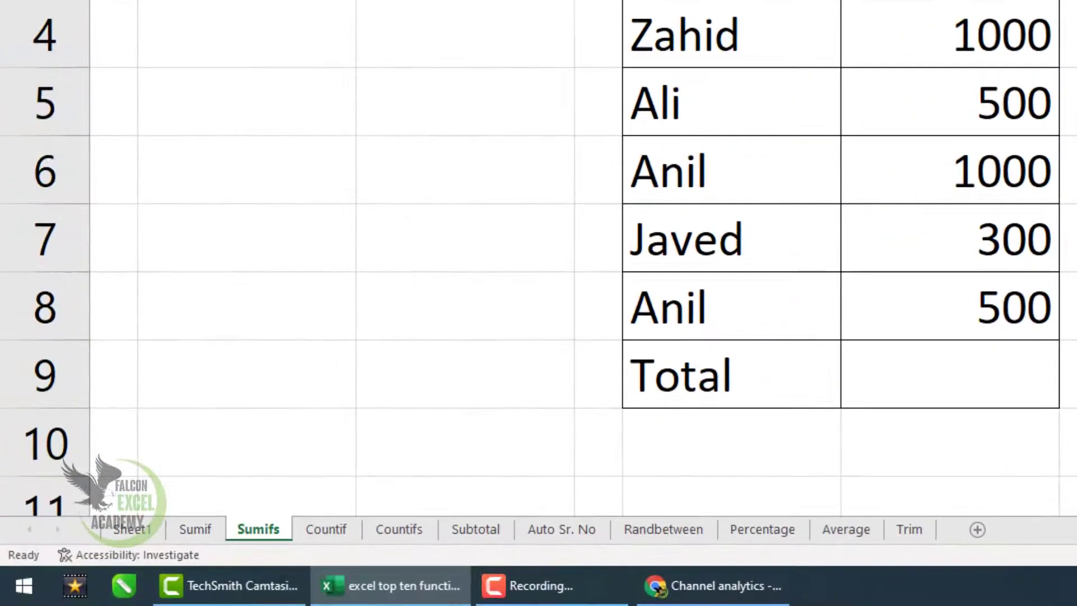
On the Countif sheet, start a =COUNTIF( formula in Total cell F9
click(317, 526)
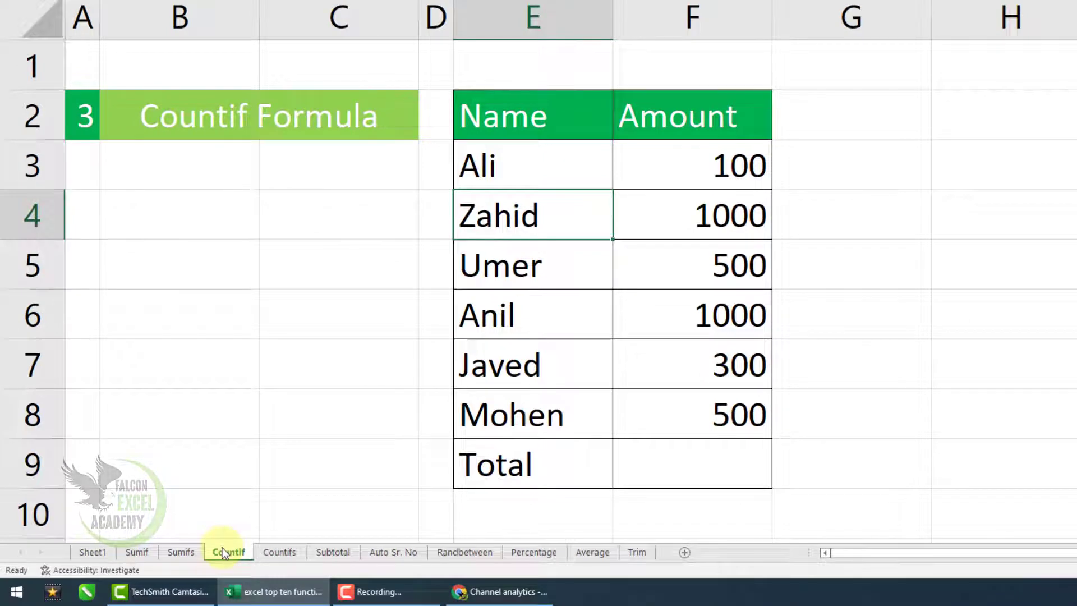
click(682, 464)
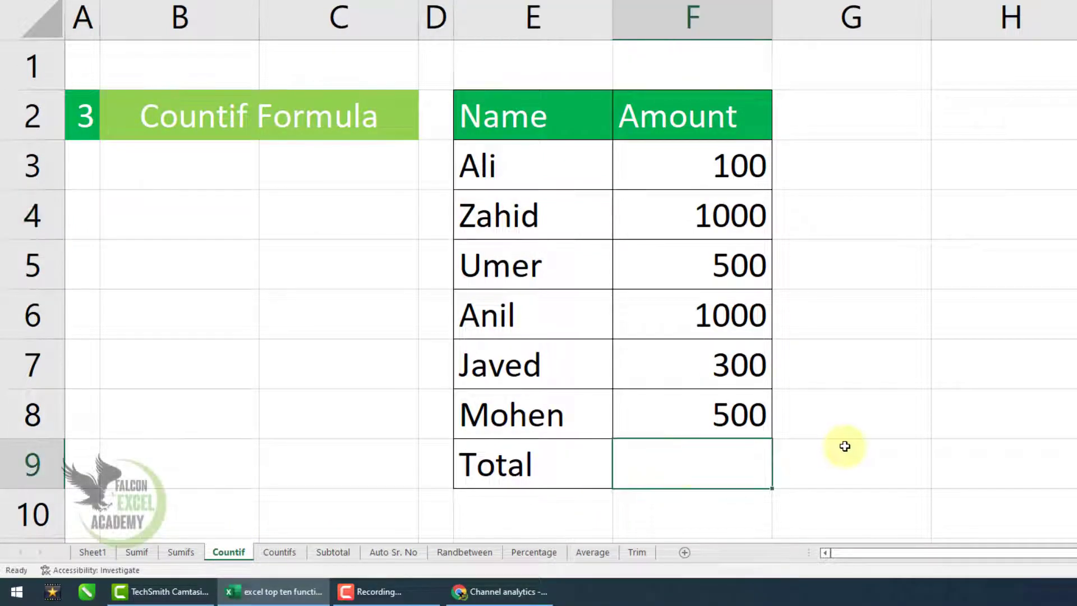
text(=)
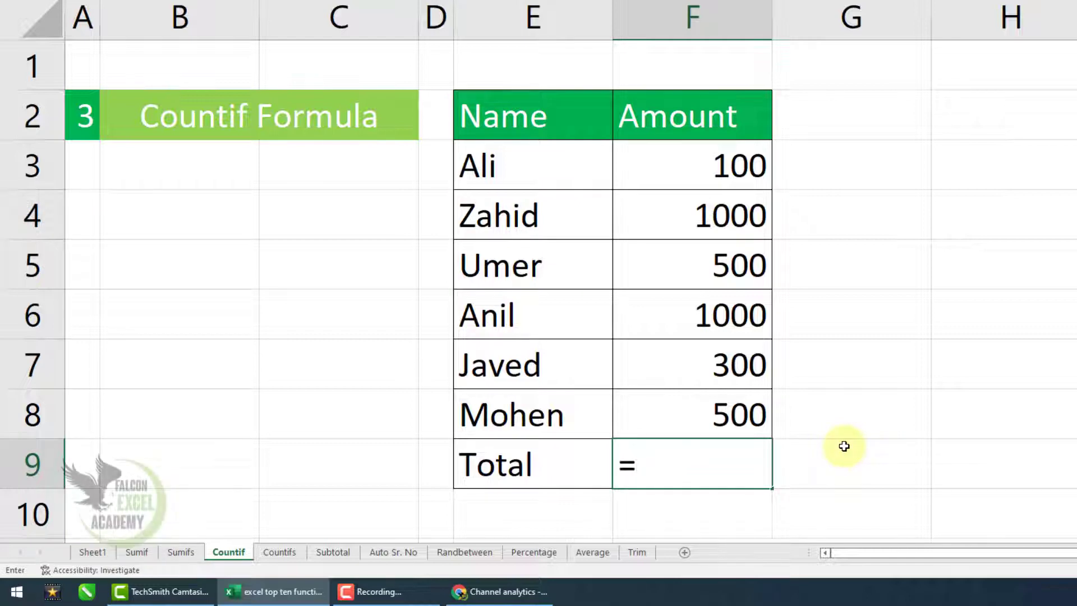
text(counti)
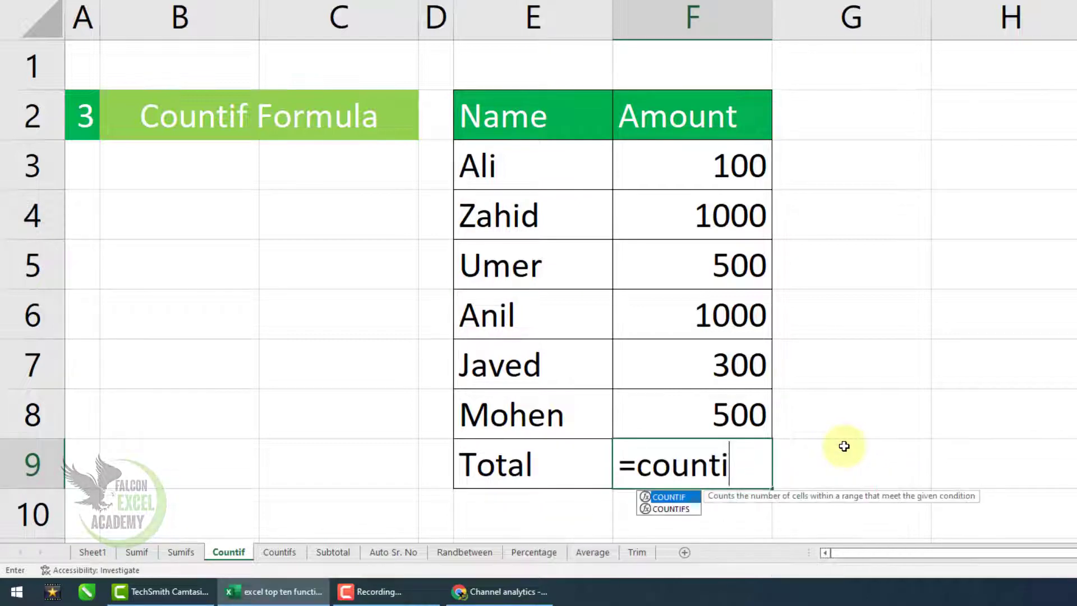
text(f)
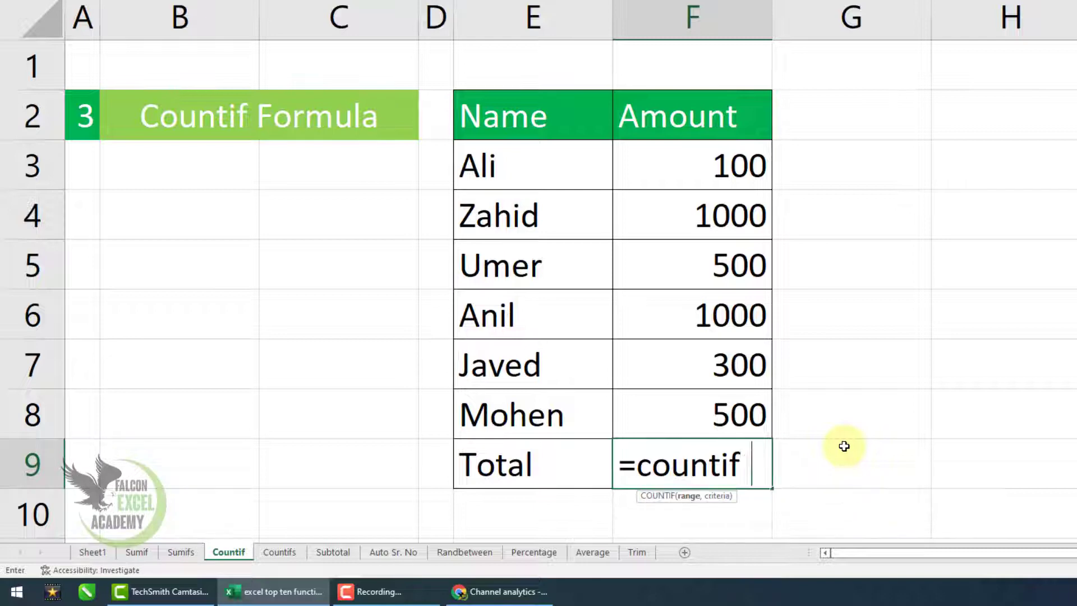
text( ()
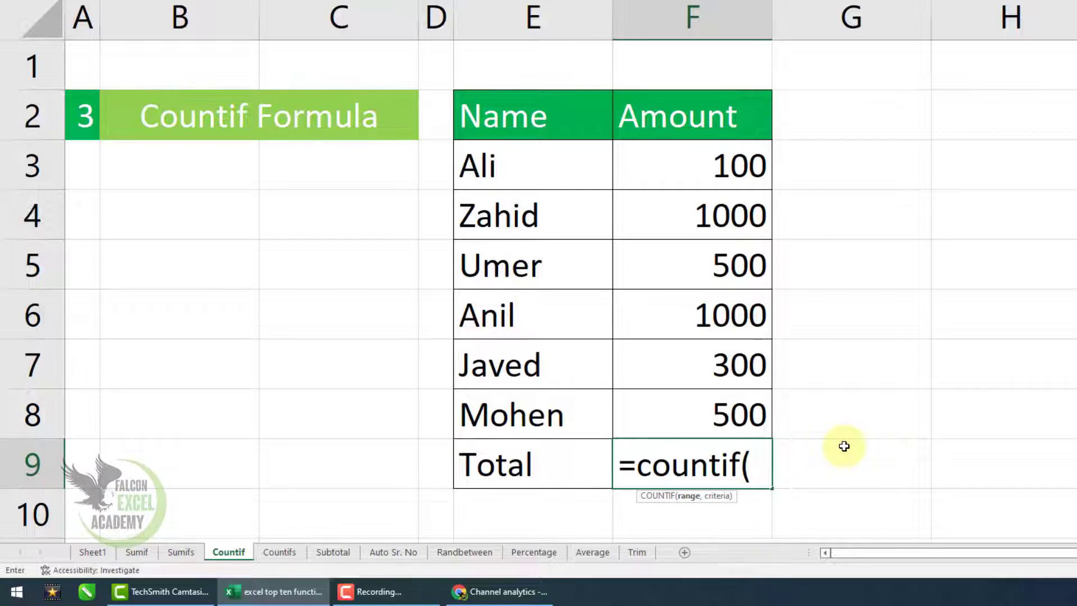
Complete =COUNTIF(F3:F8,">=500") in F9, returning a count of 4
click(713, 177)
drag(712, 178, 691, 395)
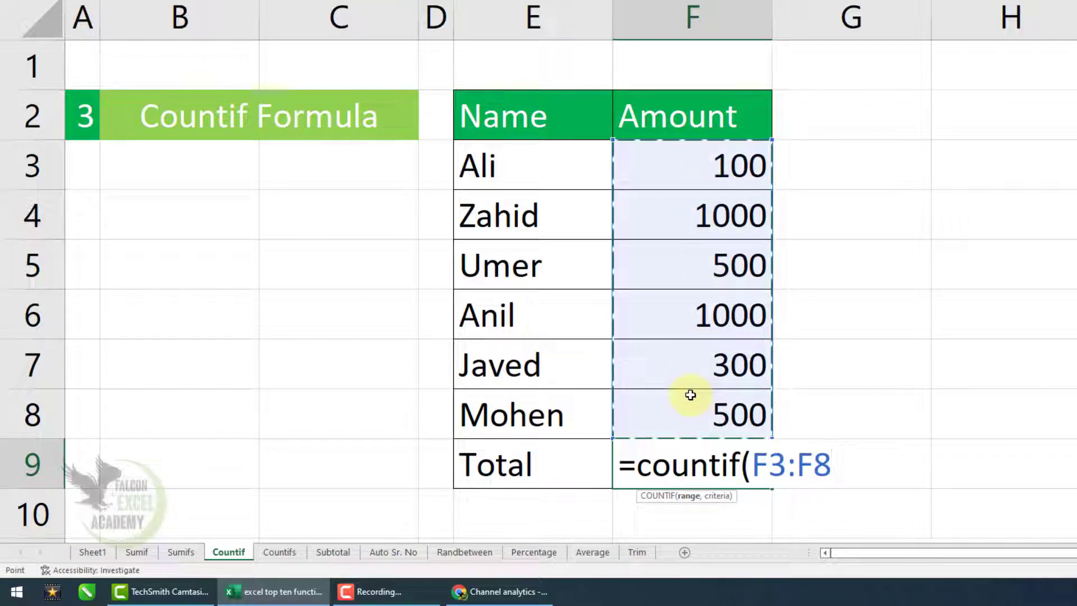
text(,)
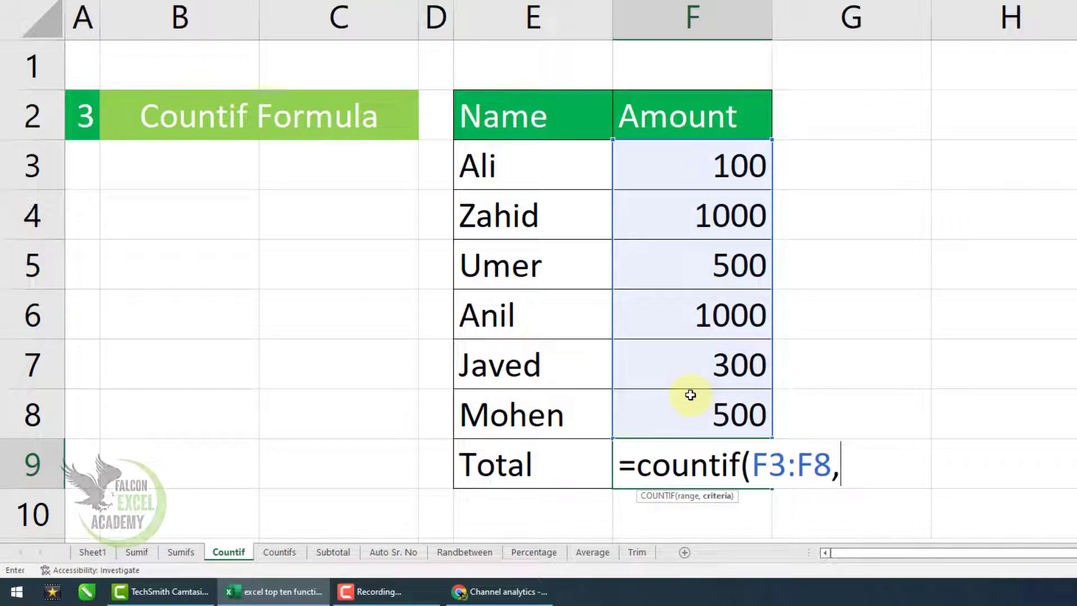
text(">)
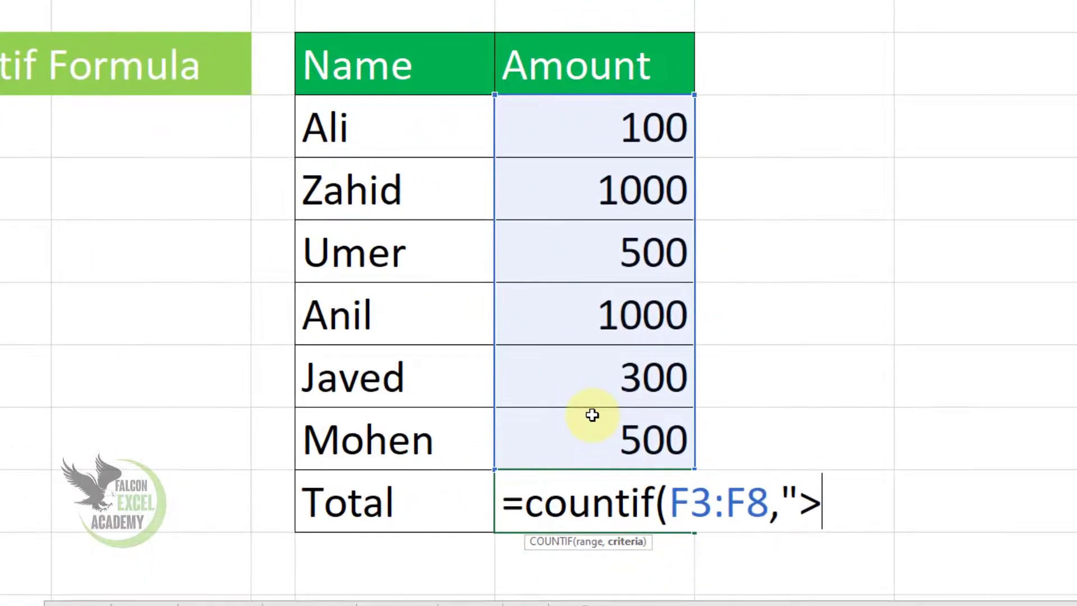
text(=5)
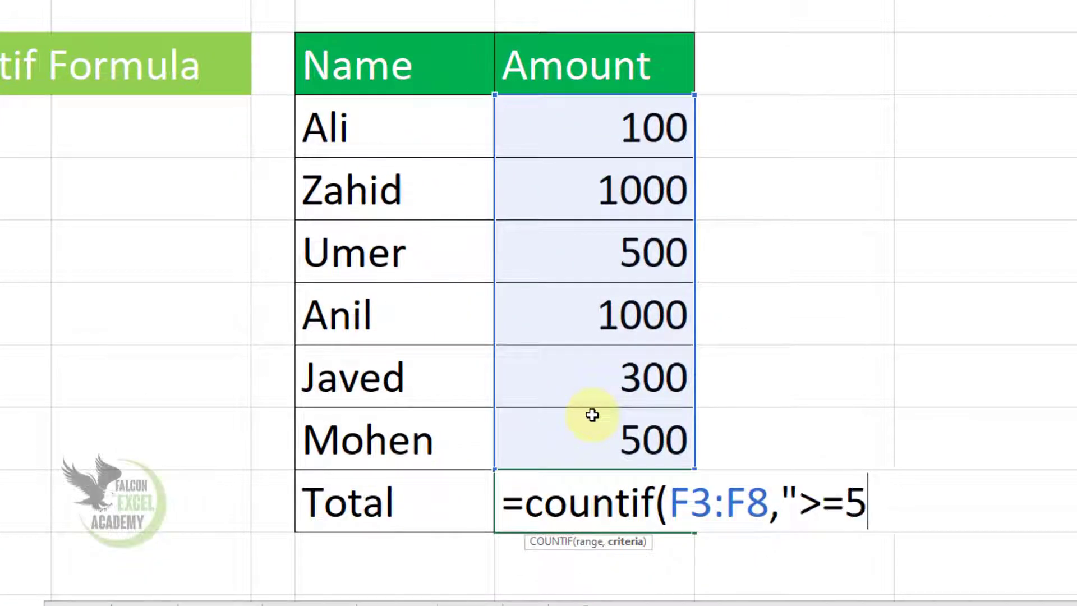
text(00)
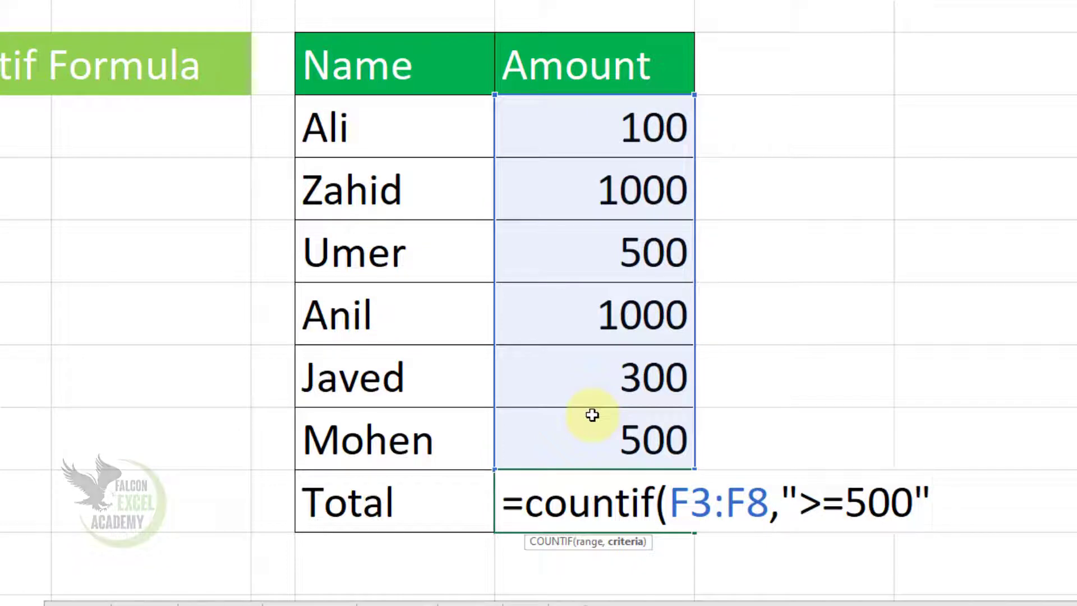
text())
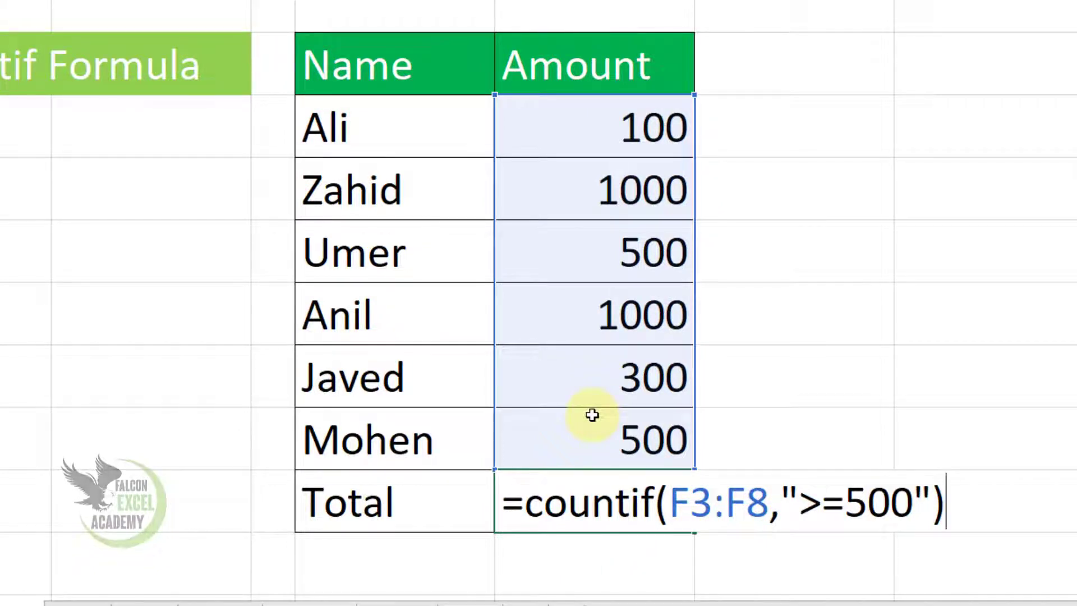
key(Return)
key(Up)
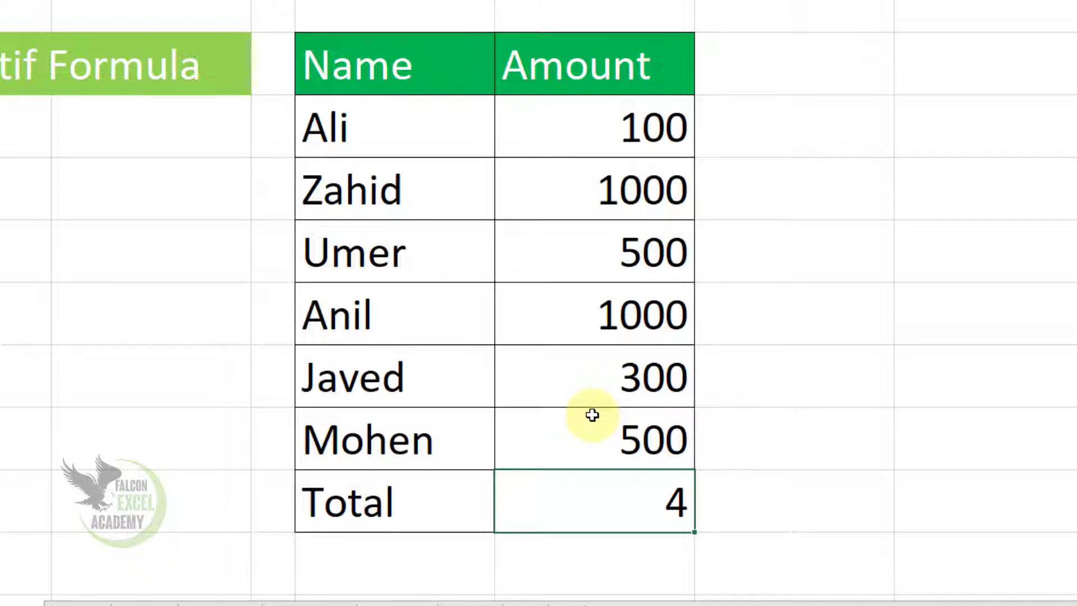
Check the four counted amounts (500, 1000, 500, 1000), then clear Total cell F9
click(599, 434)
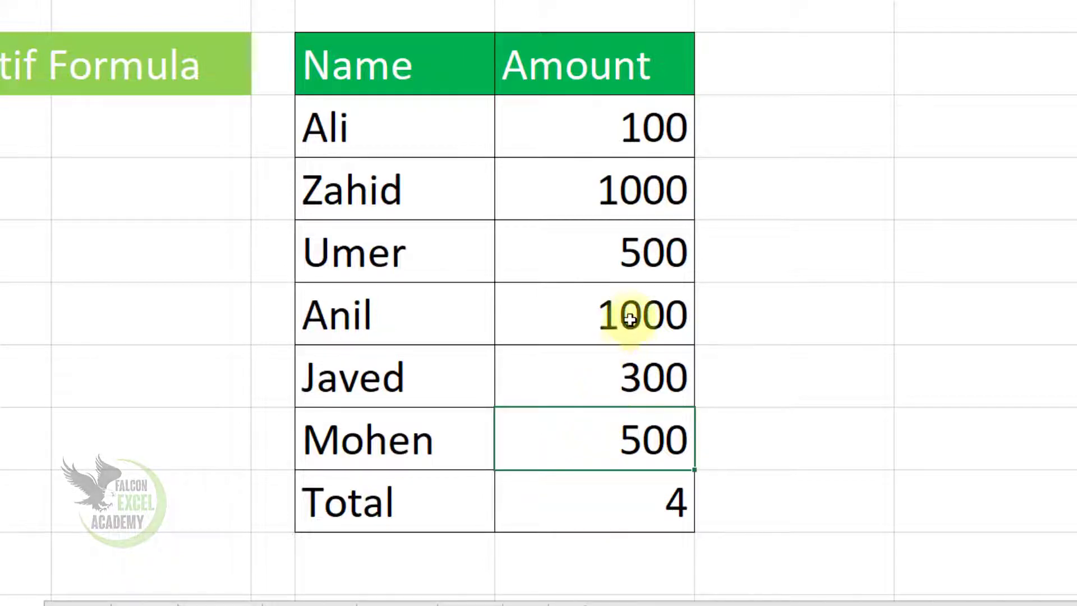
click(615, 314)
click(649, 250)
click(660, 193)
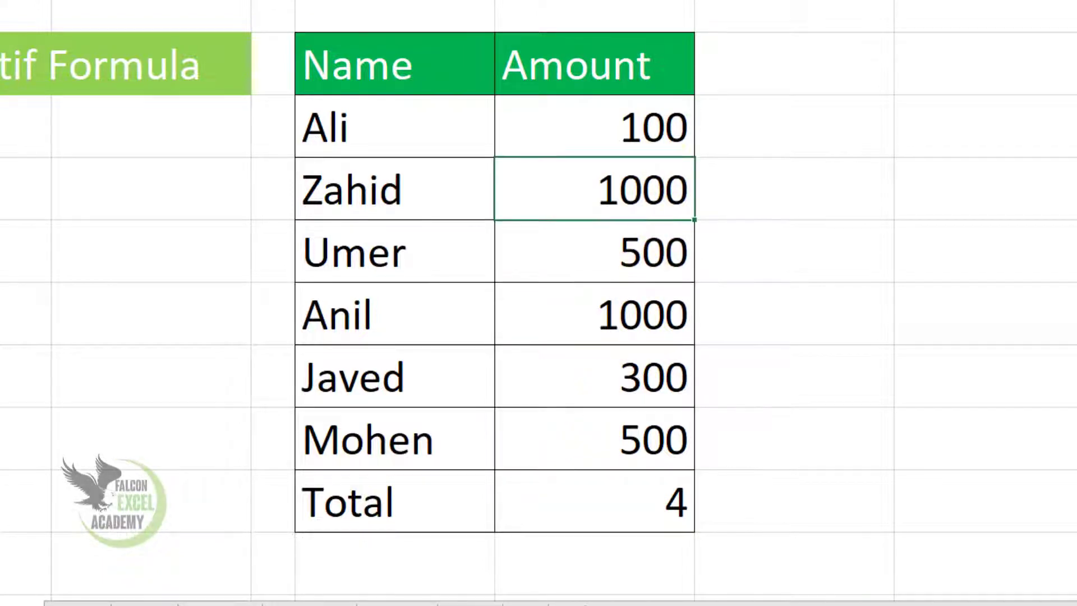
click(645, 516)
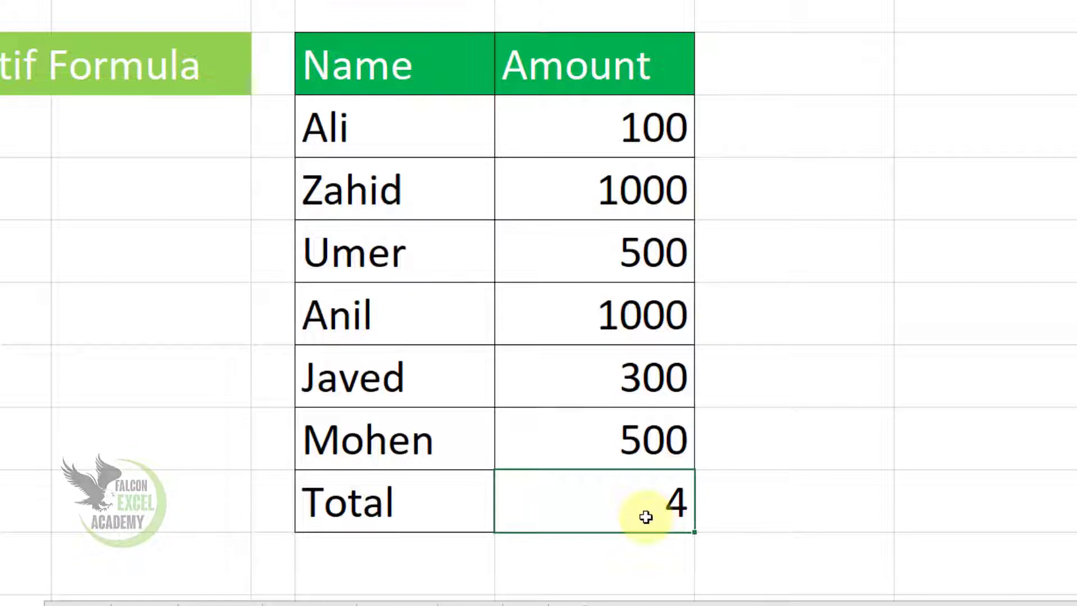
key(Delete)
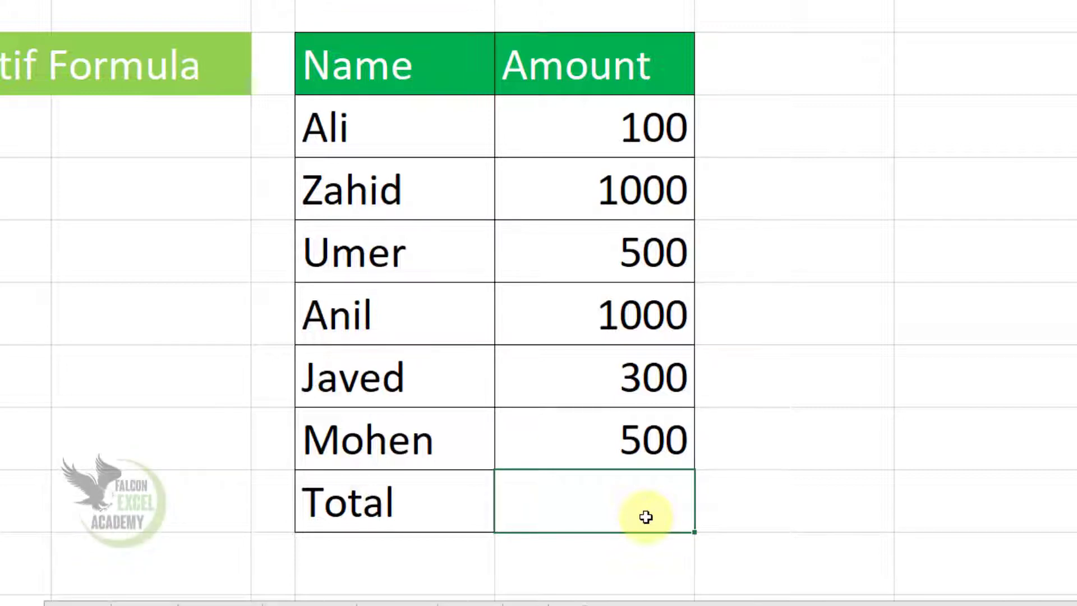
text(=co)
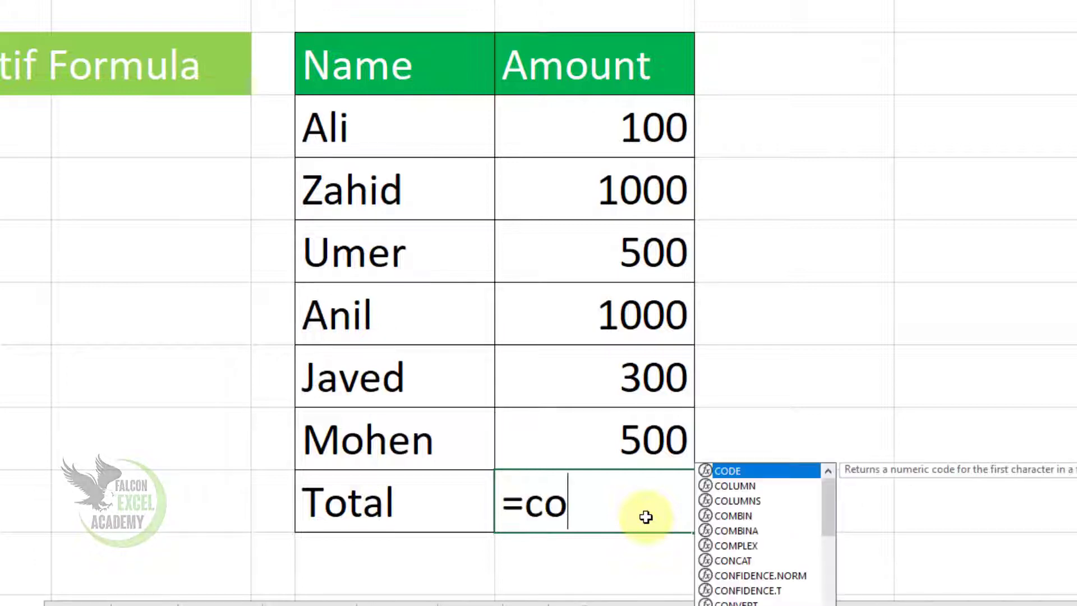
text(untif)
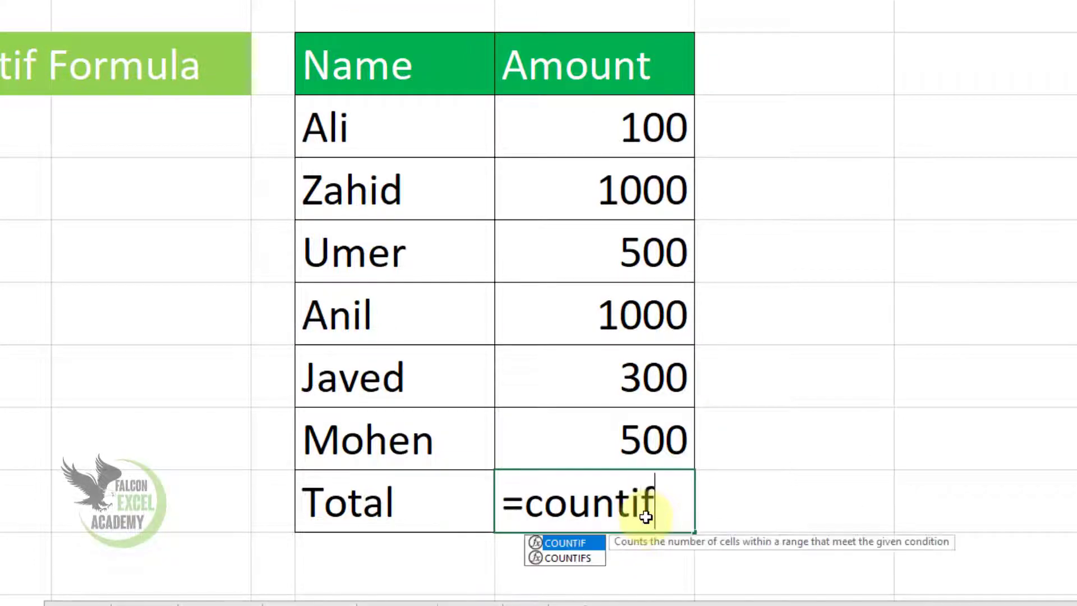
text(()
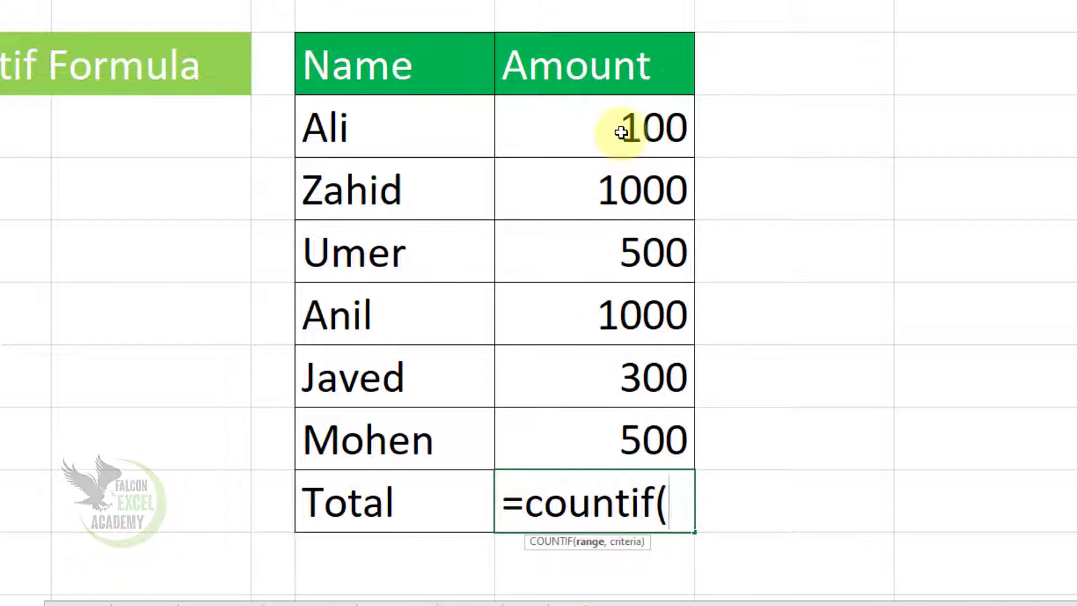
drag(618, 128, 586, 421)
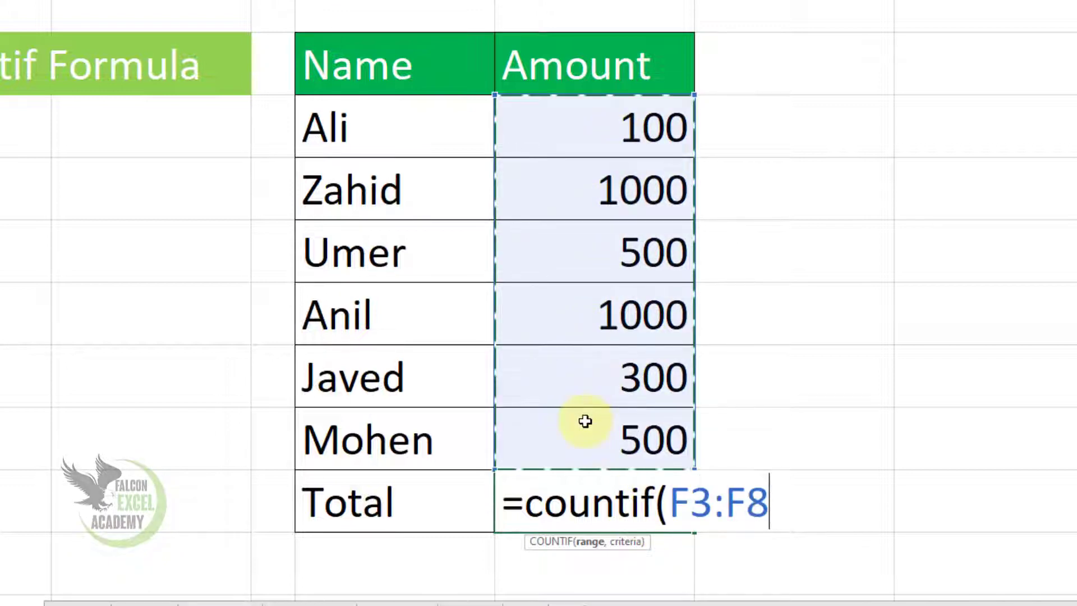
text(,)
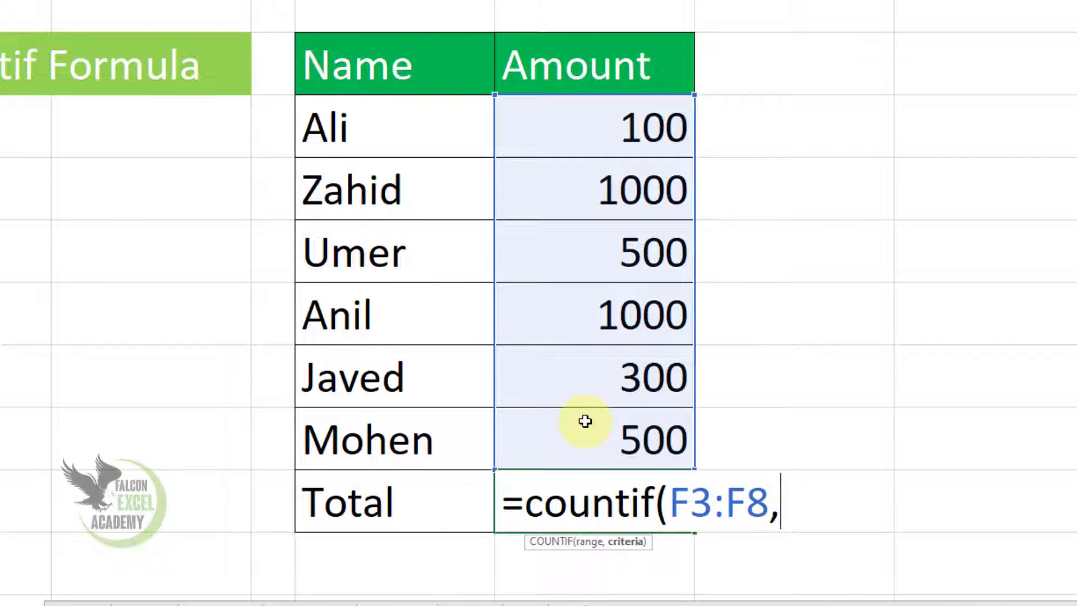
text(")
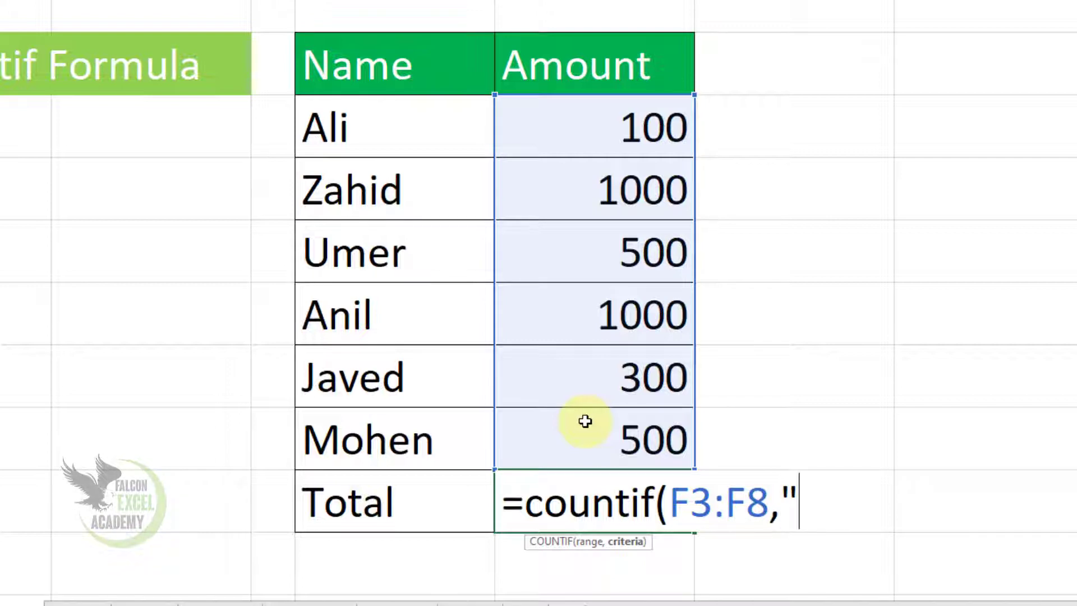
text(<=)
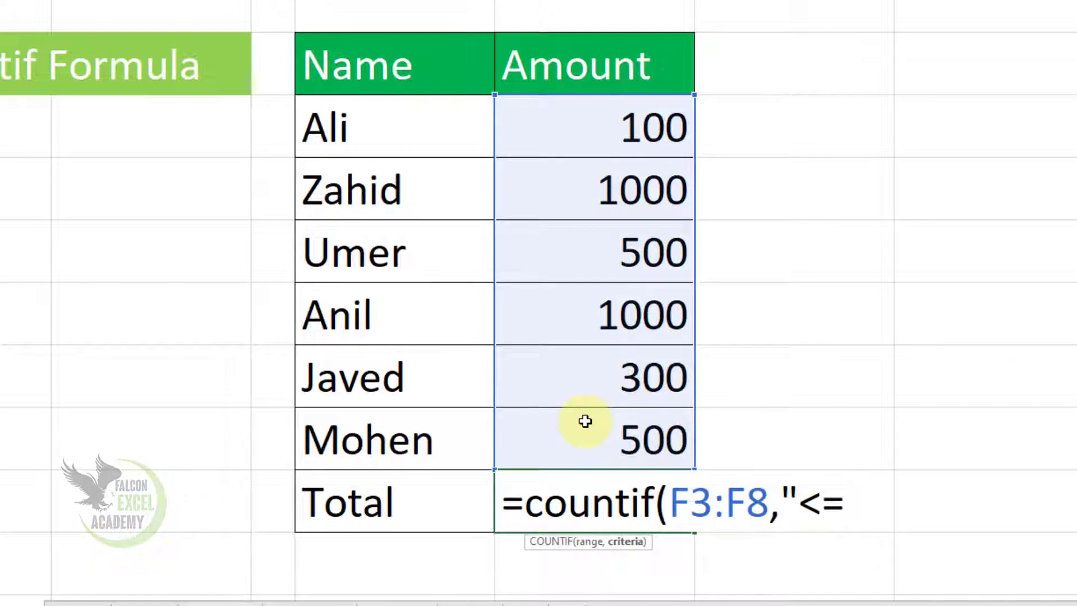
text(500)
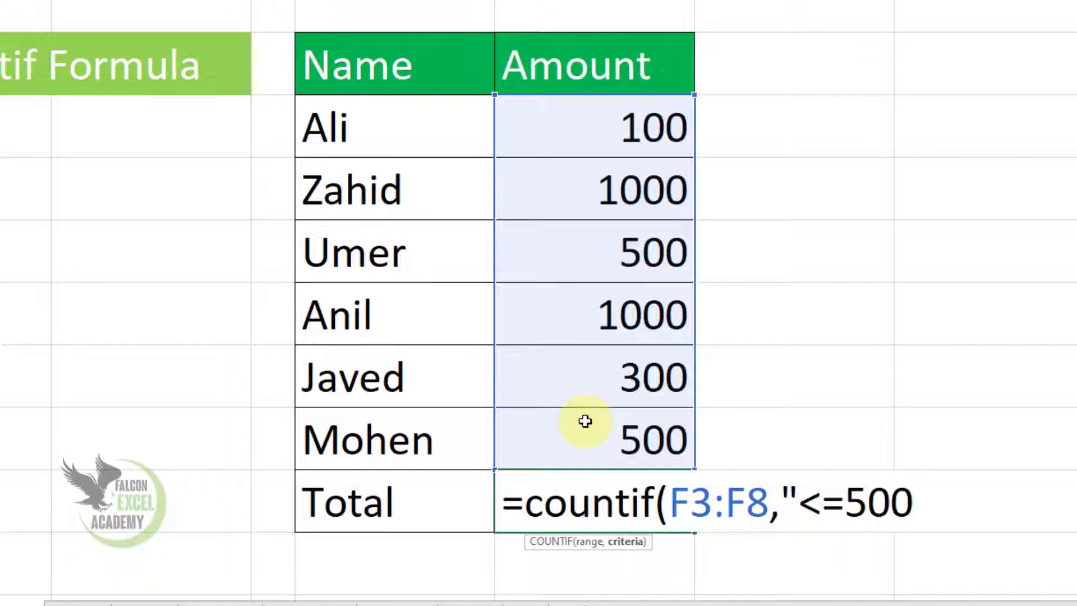
text(")
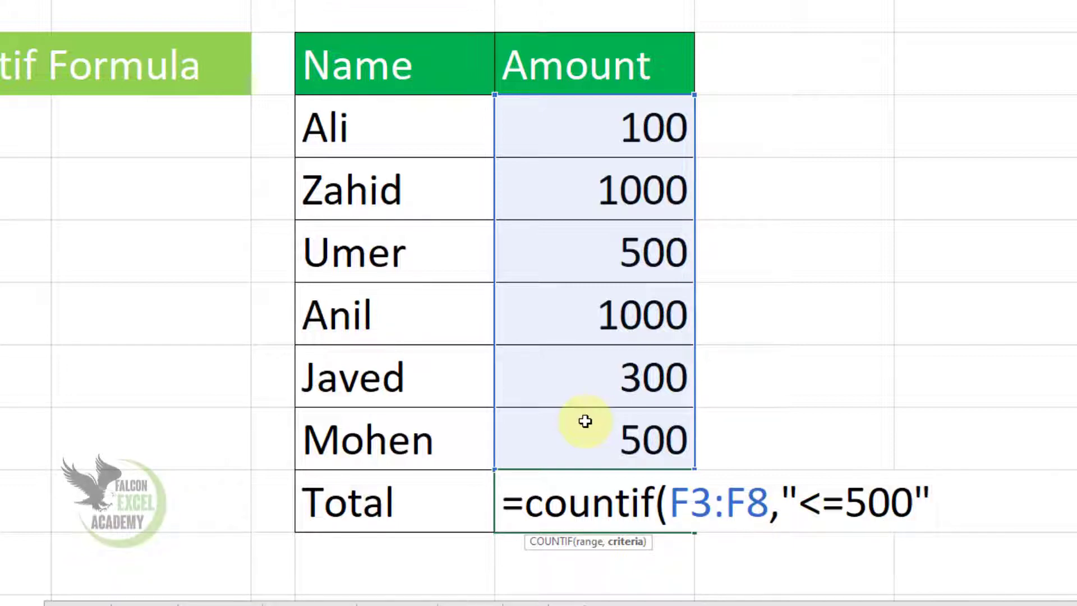
text())
key(Return)
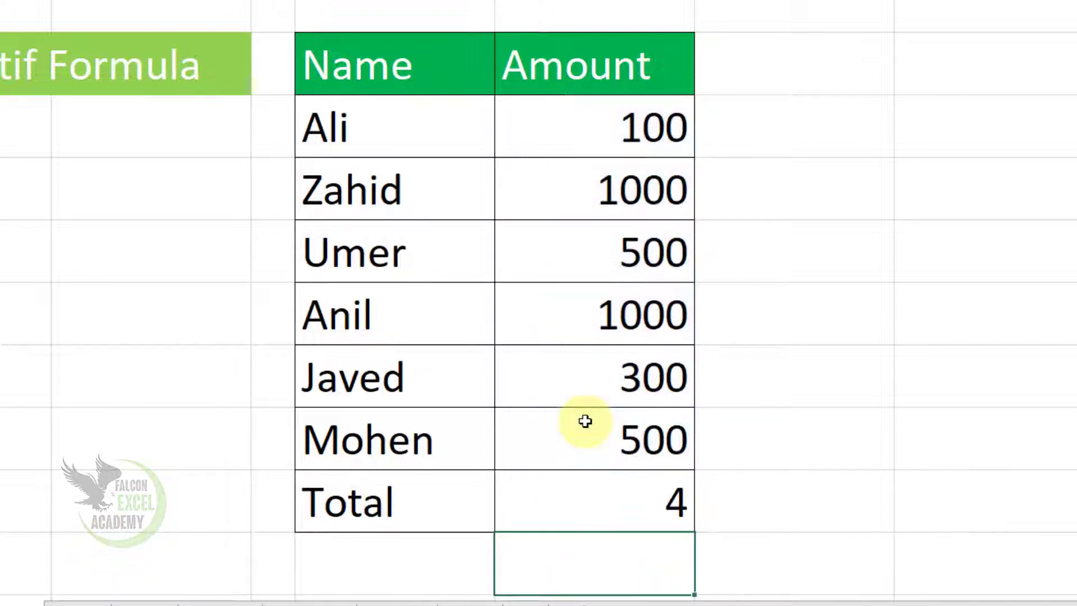
click(655, 507)
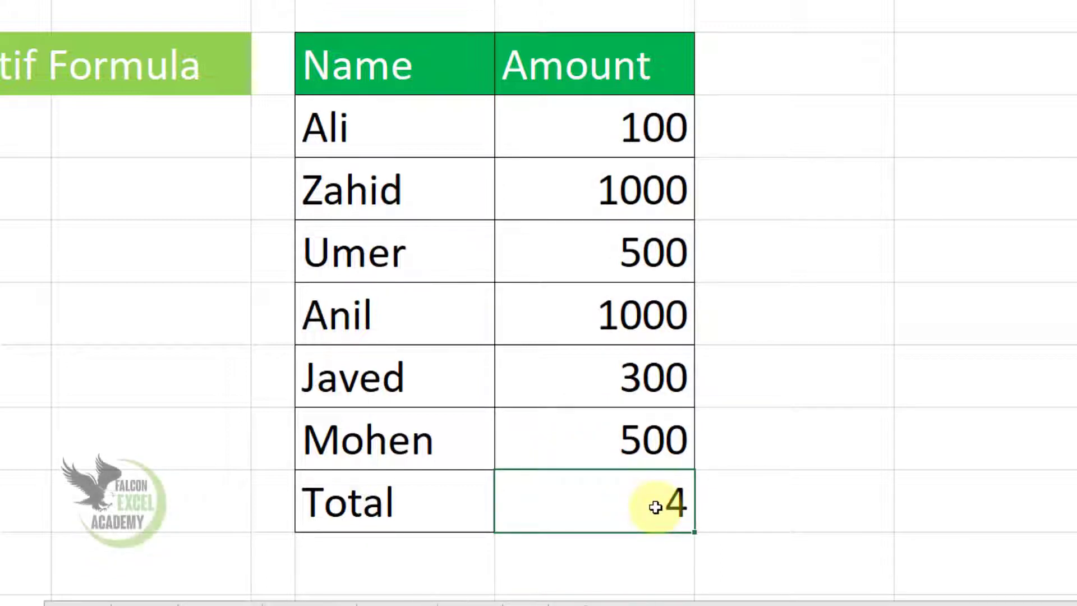
click(665, 437)
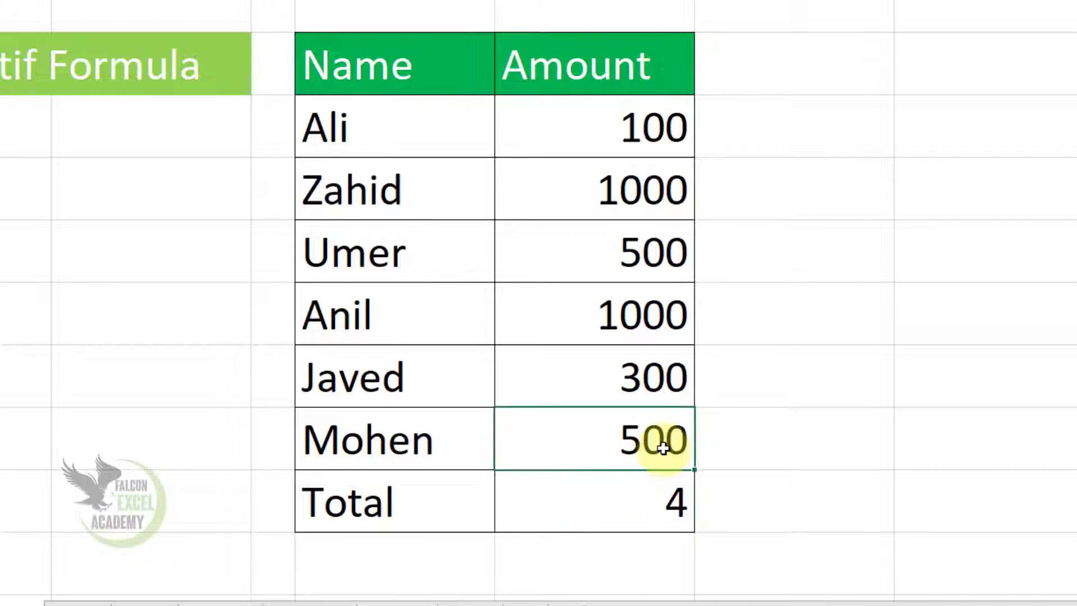
click(655, 379)
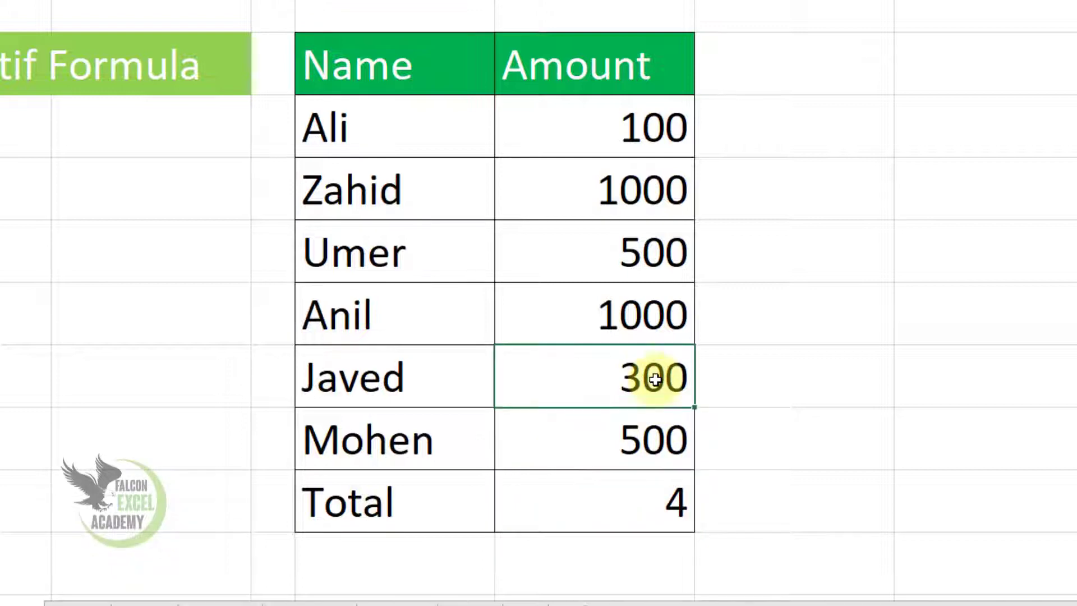
click(661, 250)
click(657, 149)
click(666, 493)
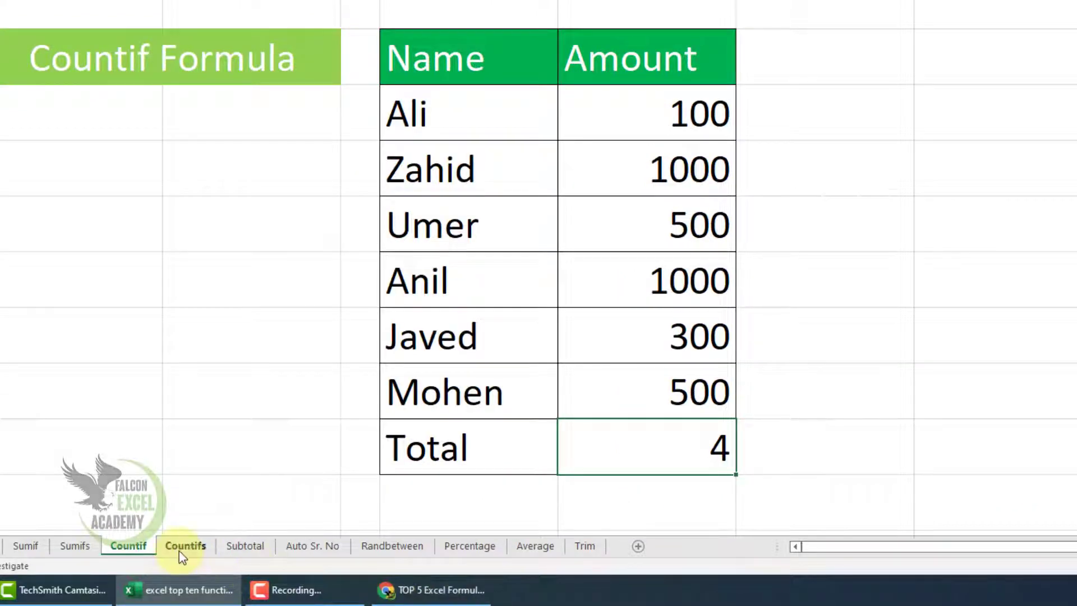
Switch to the Countifs sheet showing seven Noon and Evening course entries
click(183, 547)
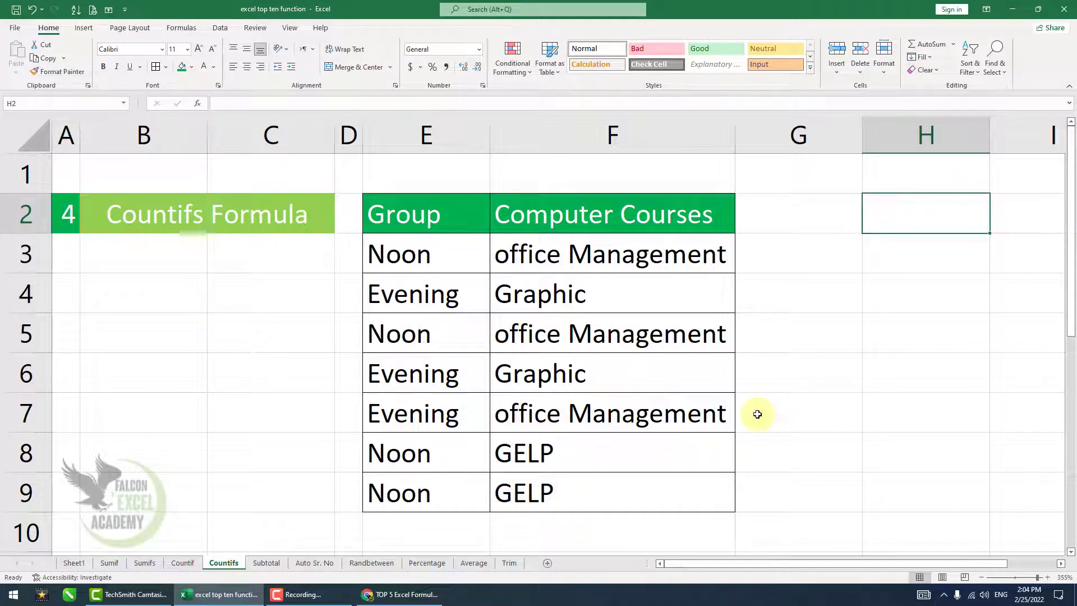
Enter =COUNTIFS(E3:E9,"Evening",F3:F9,"Graphic") in H2, returning 2
text(=)
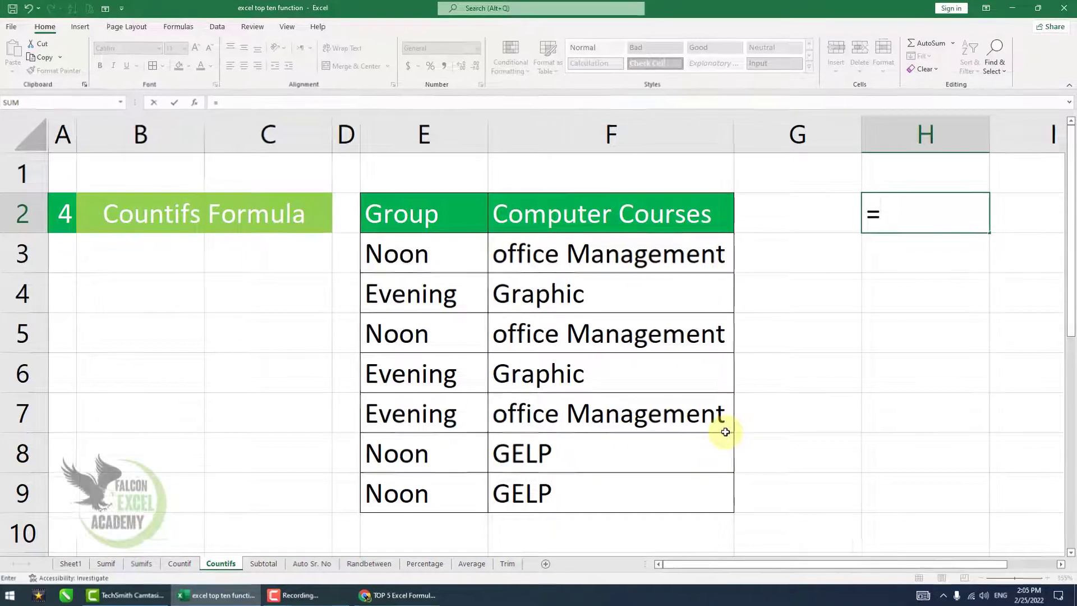
text(c)
text(ountifs)
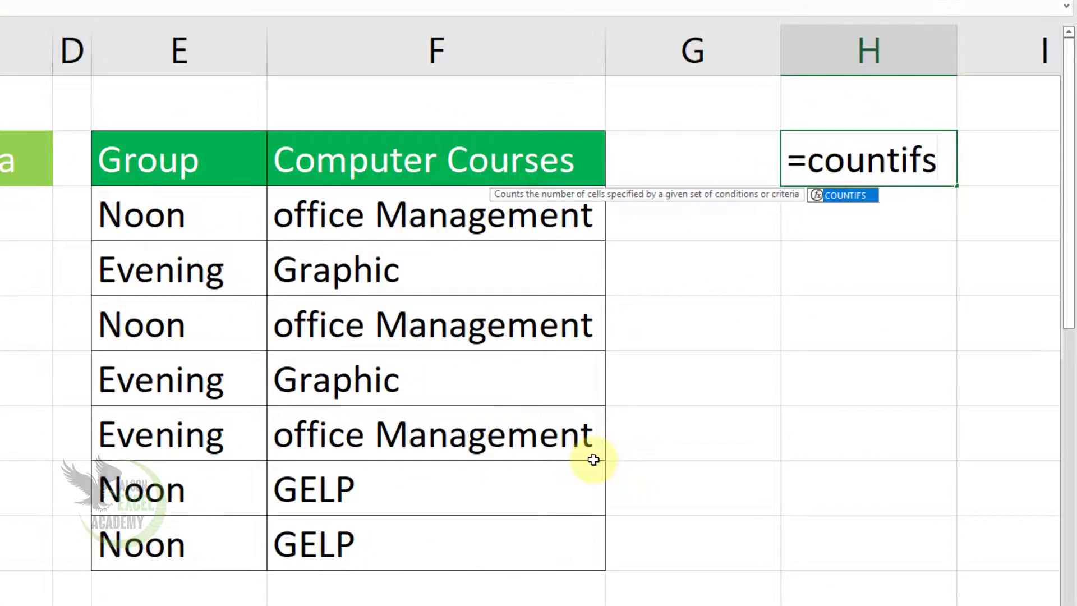
text(()
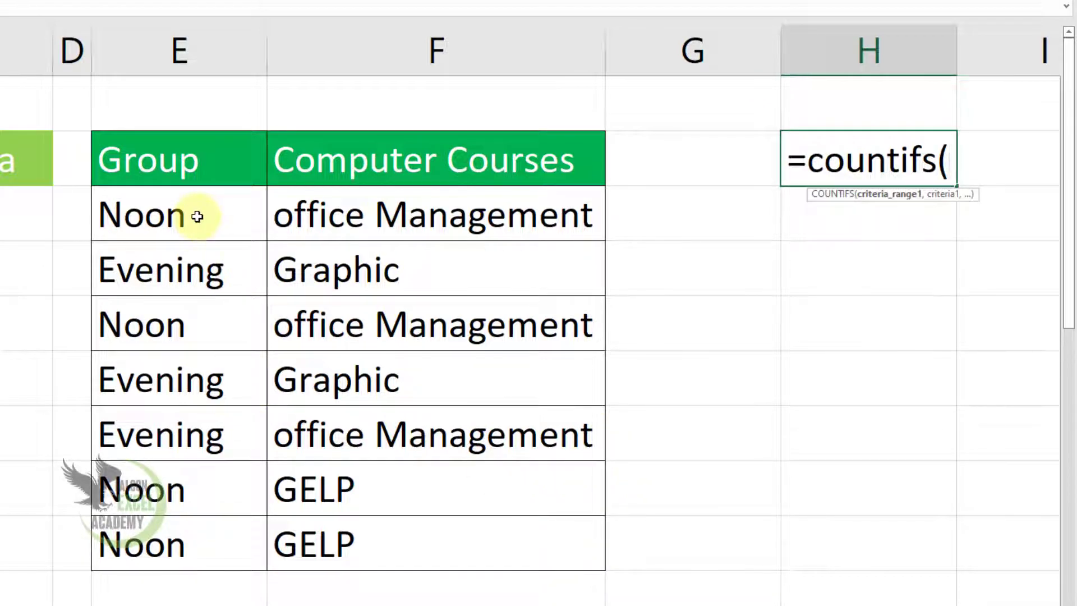
drag(197, 217, 173, 530)
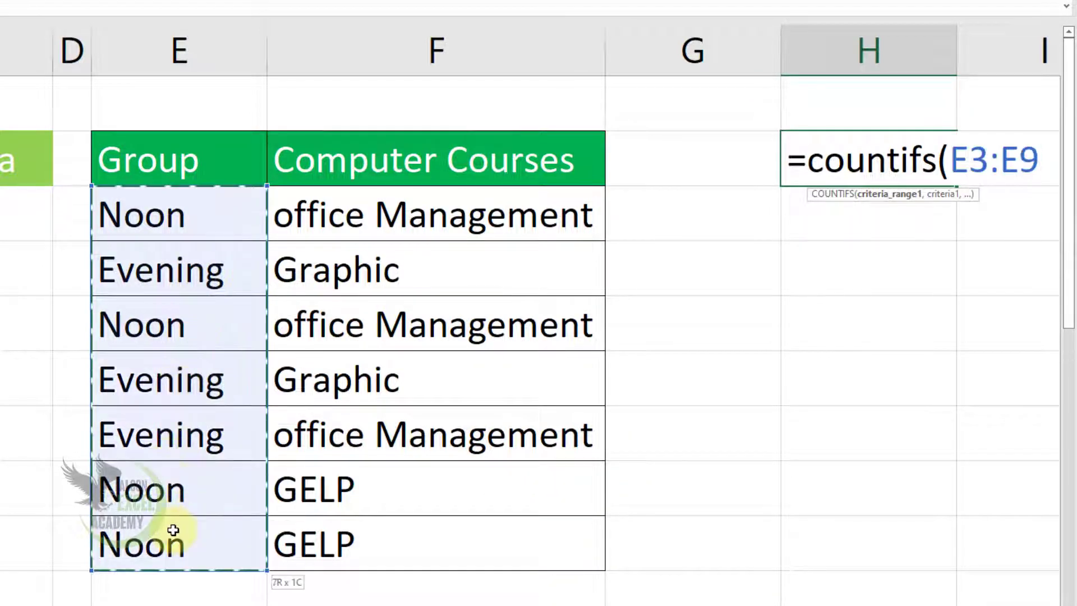
text(,)
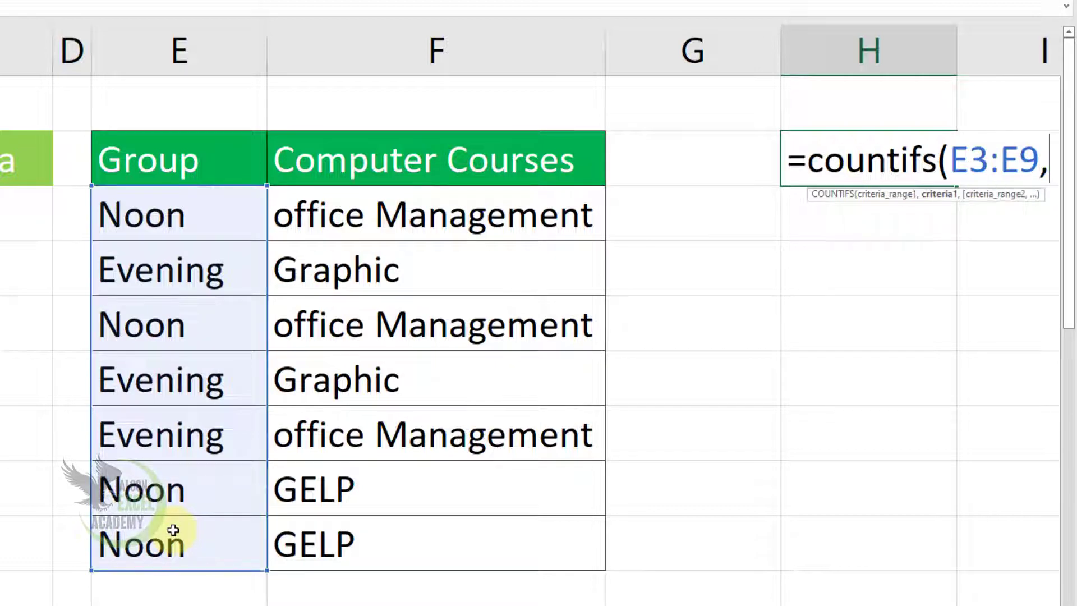
text(")
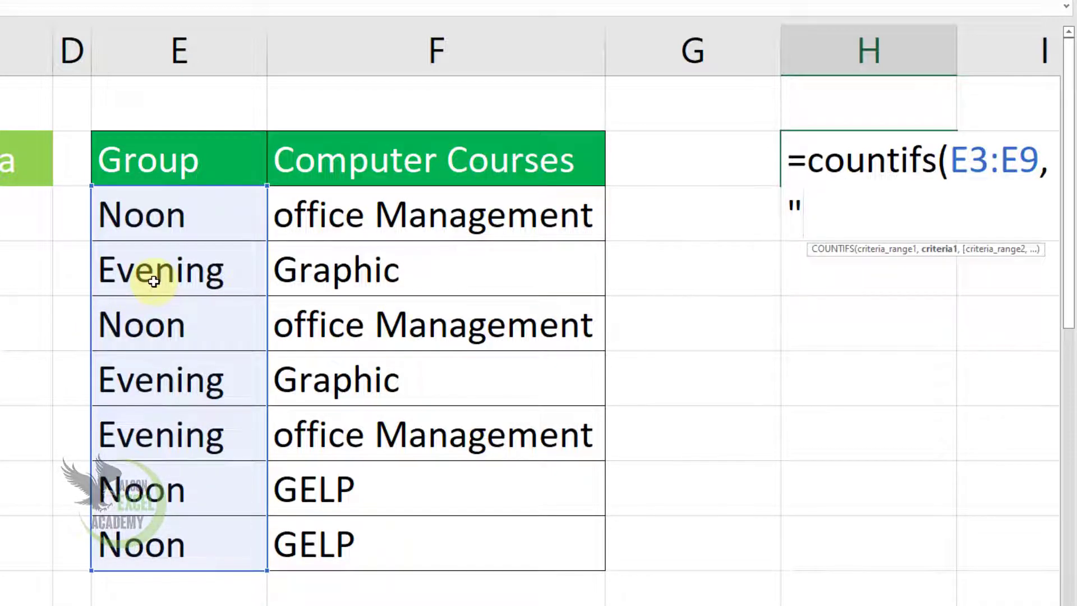
text(Evening)
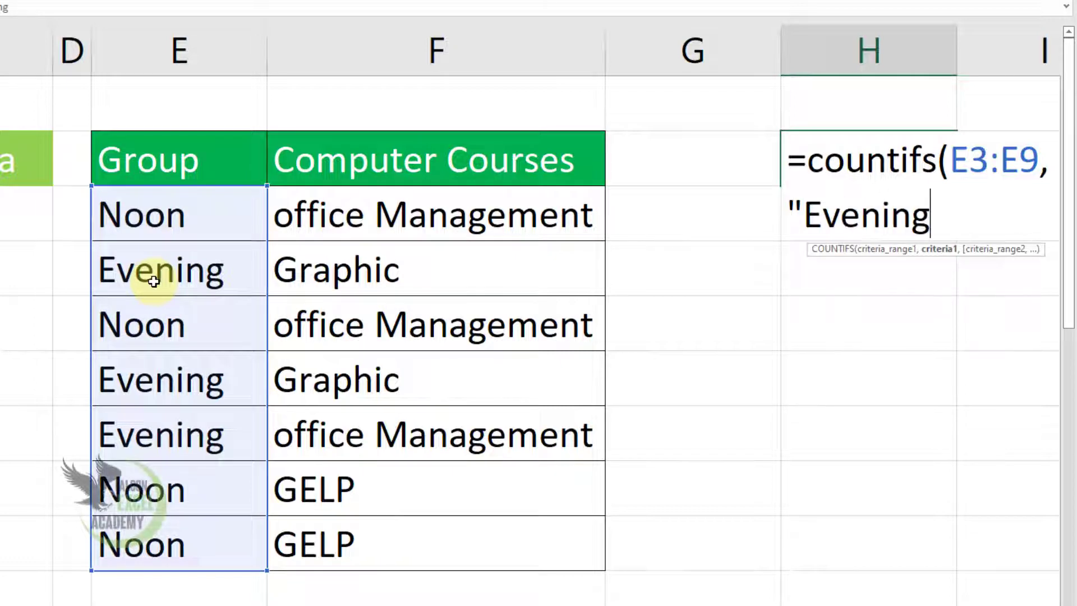
text(",)
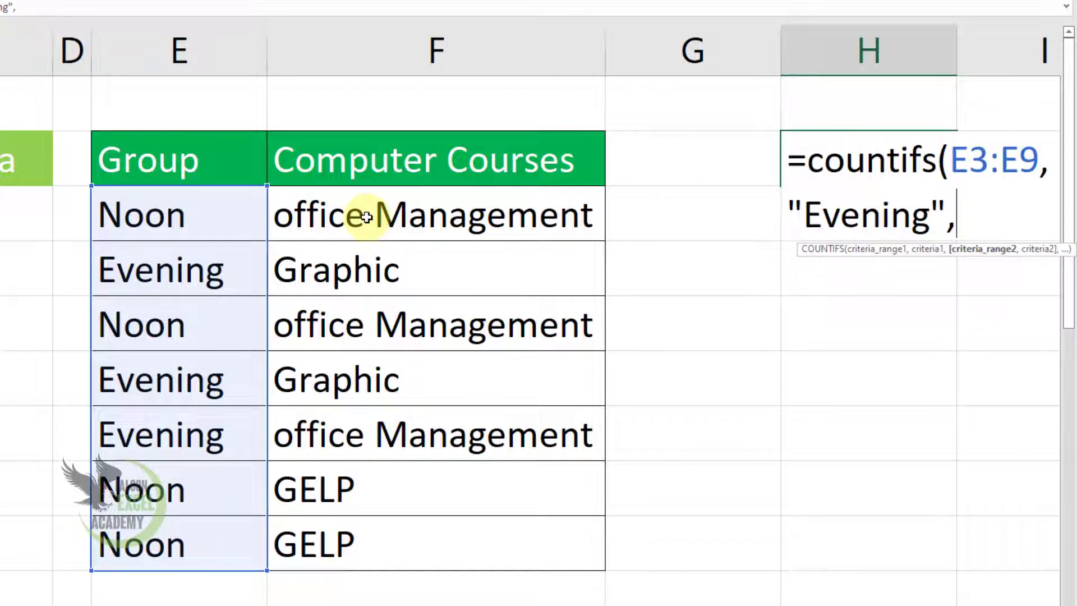
drag(366, 217, 328, 529)
text(,)
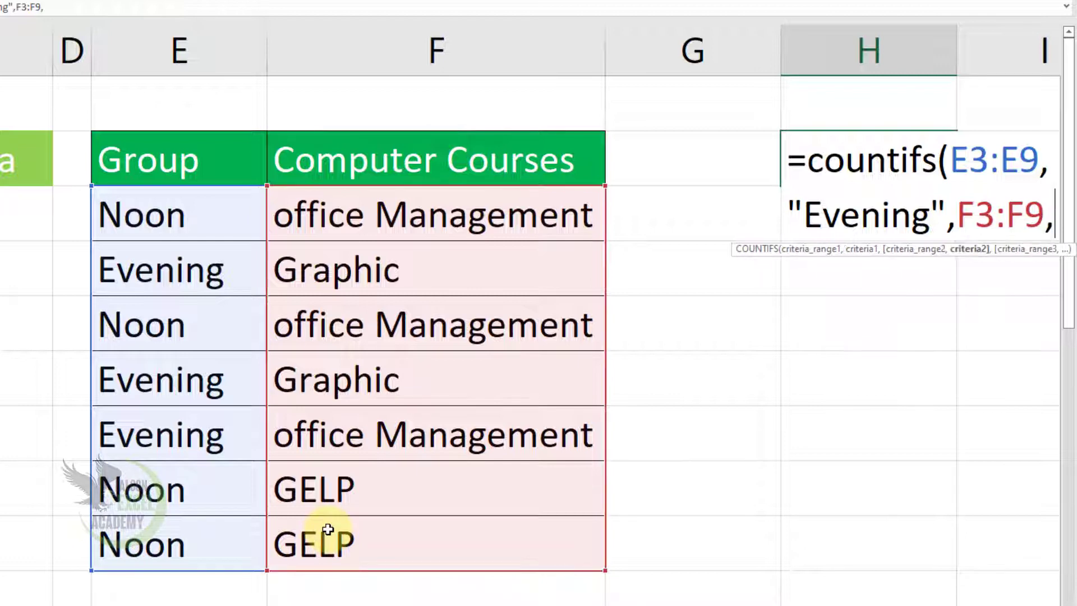
text(")
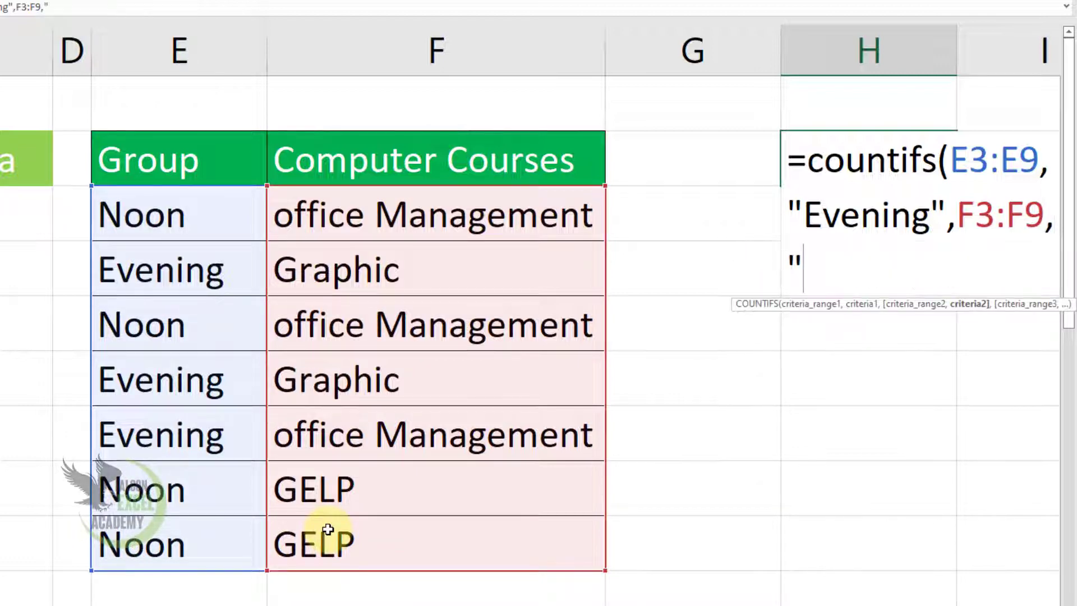
text(Gr)
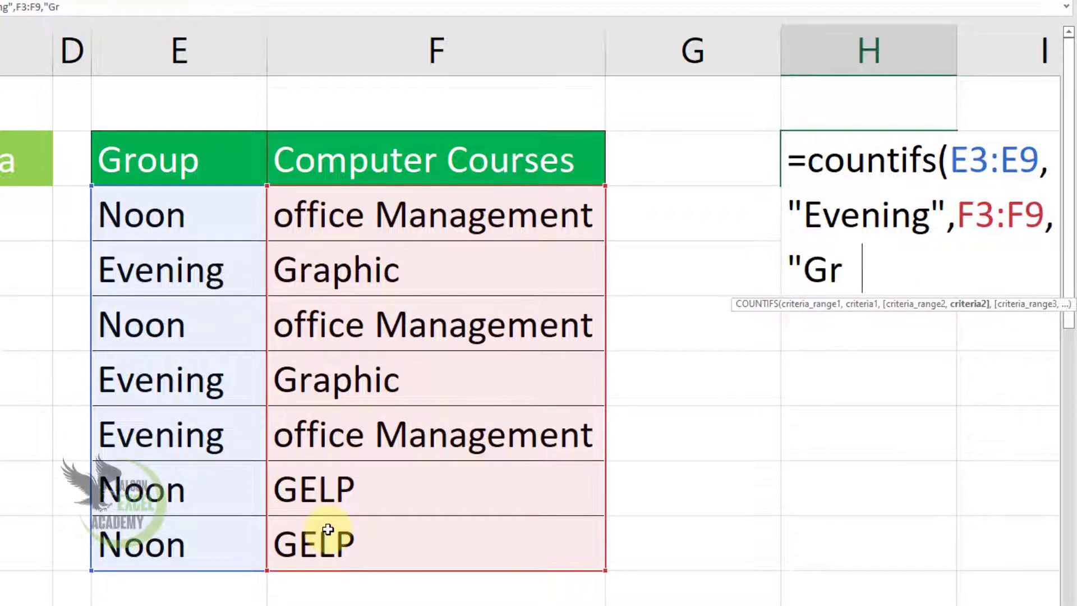
text(aphic")
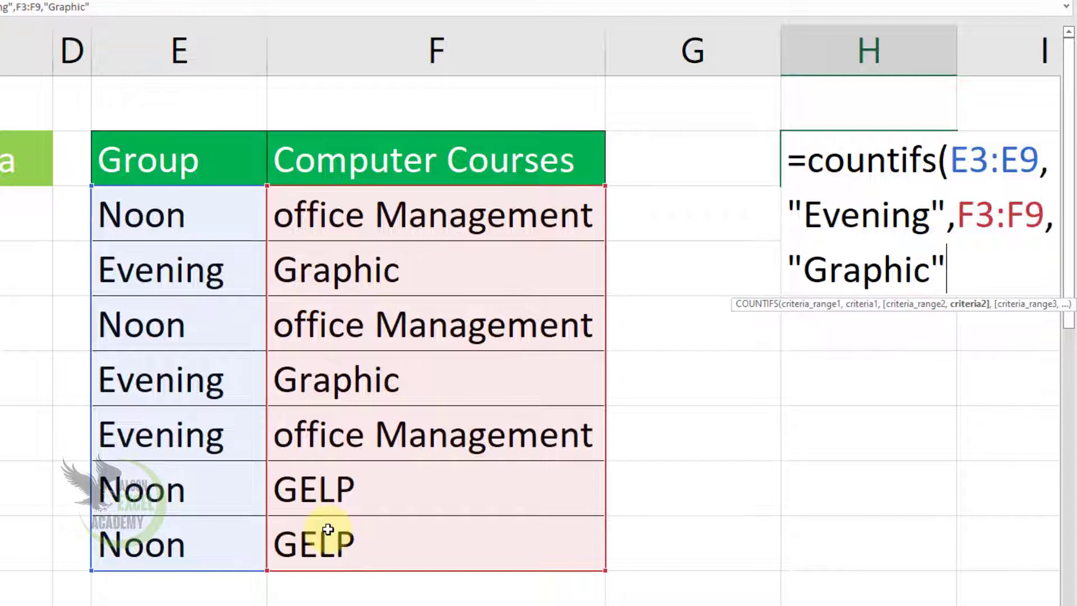
text())
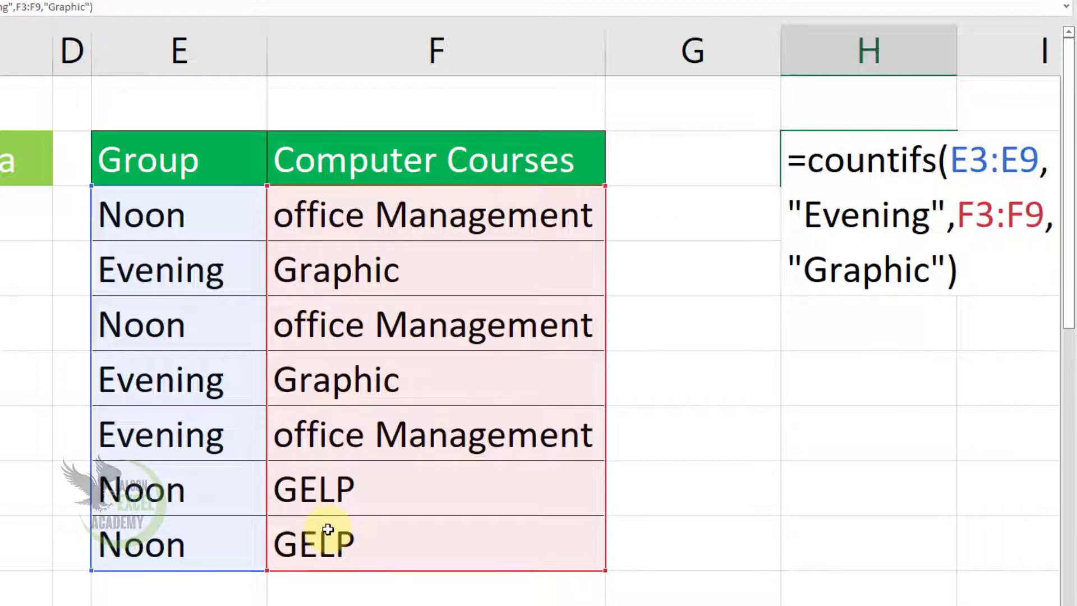
key(Return)
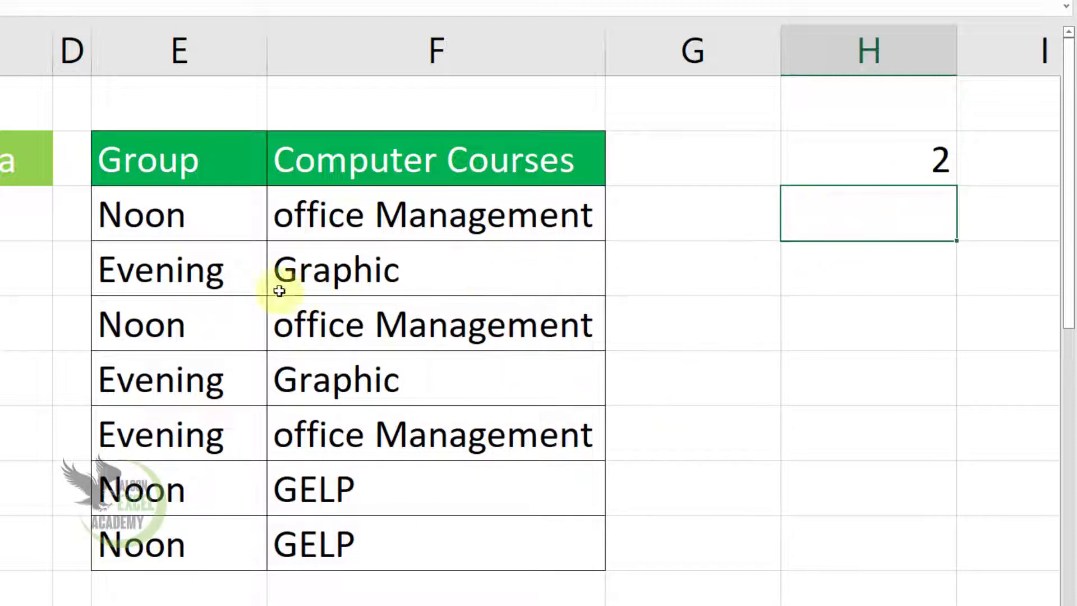
drag(169, 270, 326, 275)
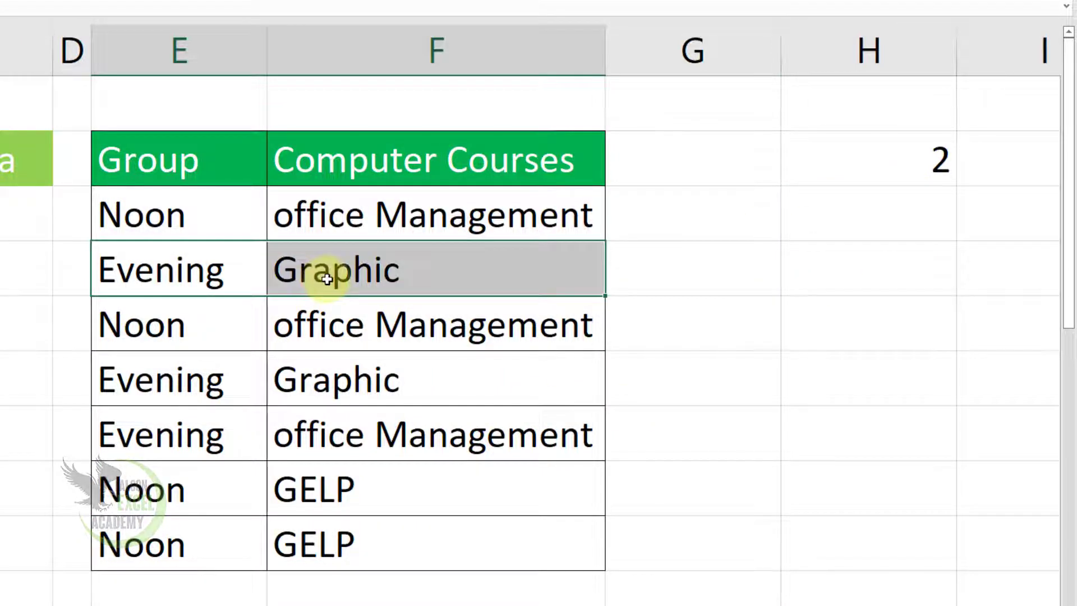
drag(202, 379, 326, 383)
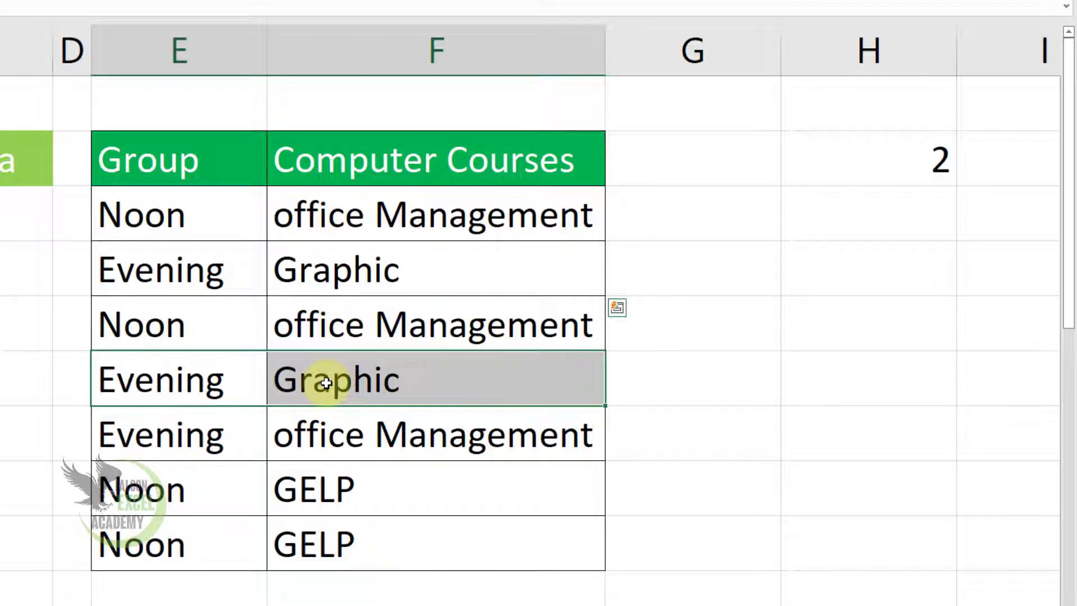
click(870, 170)
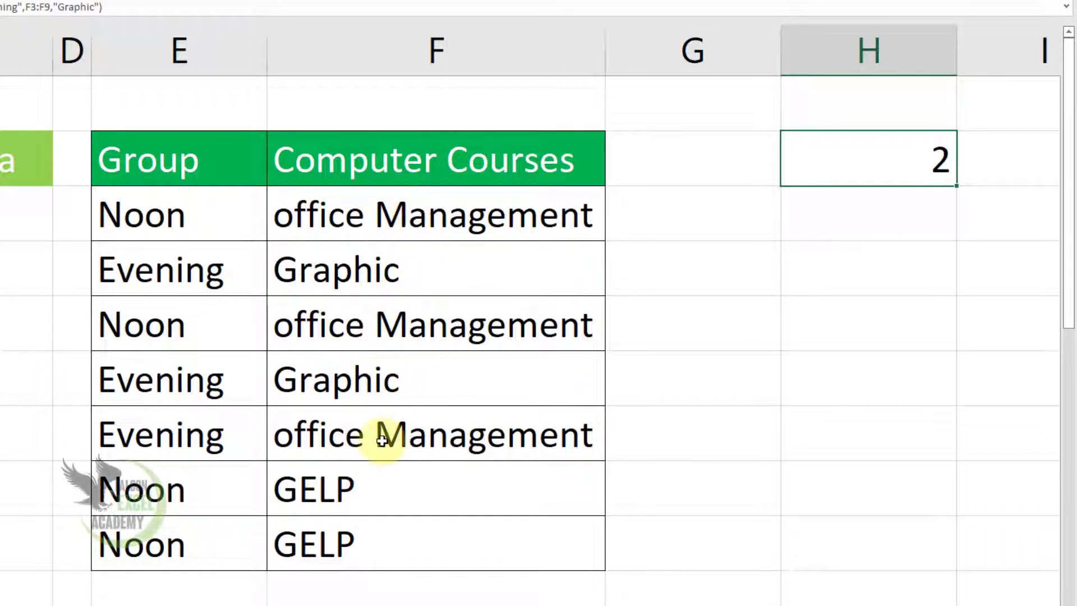
click(873, 250)
click(894, 169)
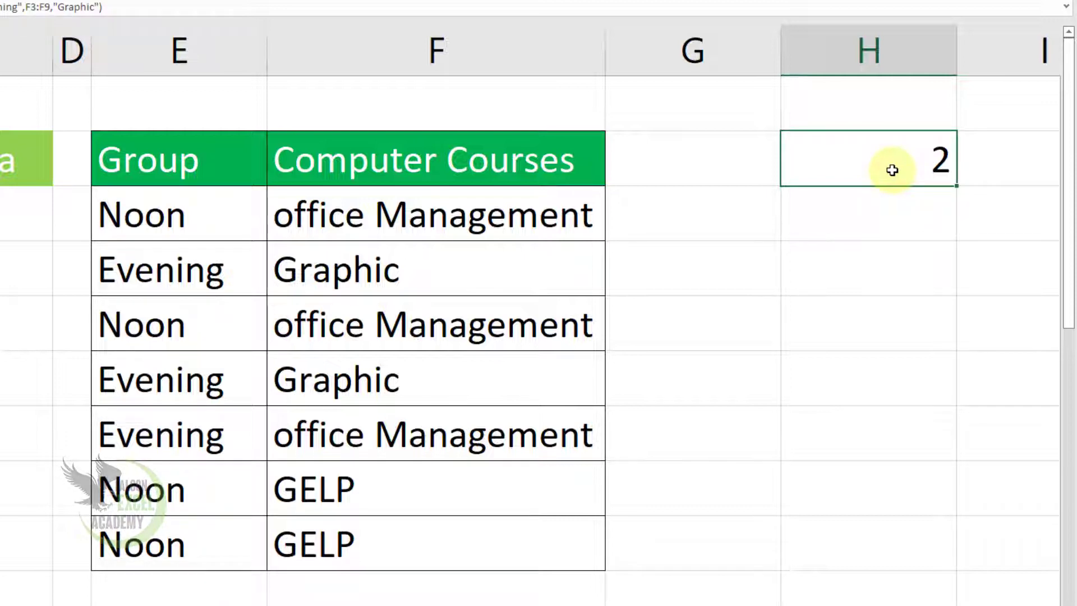
Change the COUNTIFS course criterion in H3 from Graphic to "Office management"
double_click(892, 170)
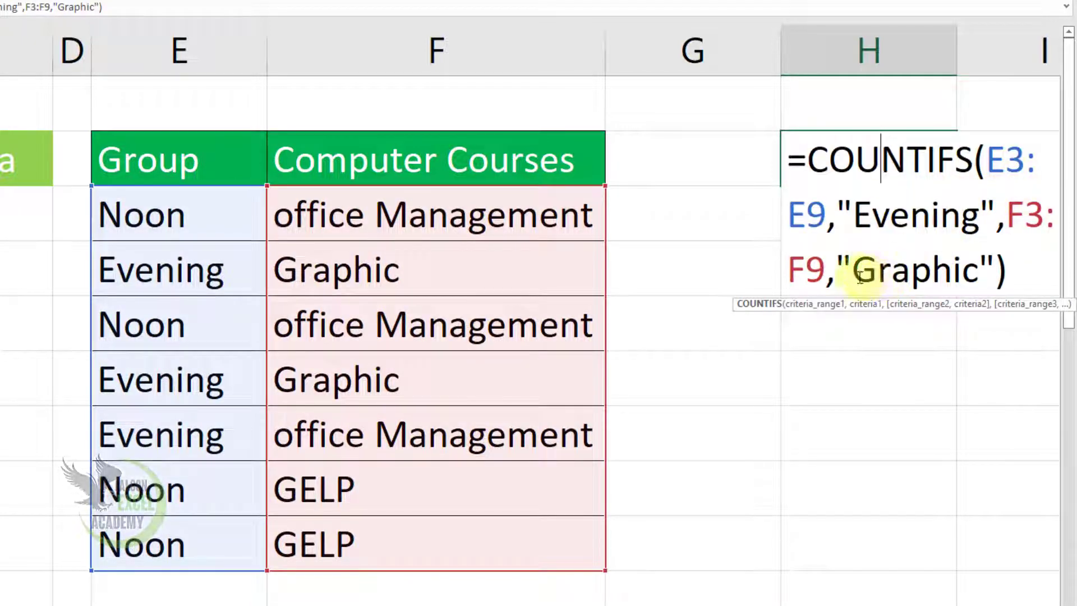
drag(854, 277, 978, 283)
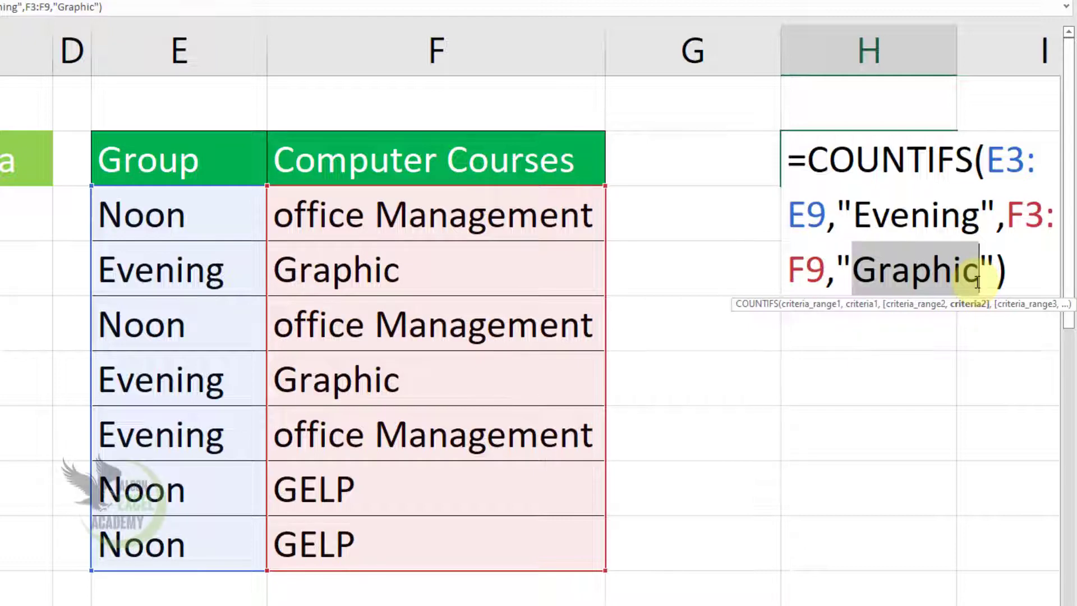
text(Office mana)
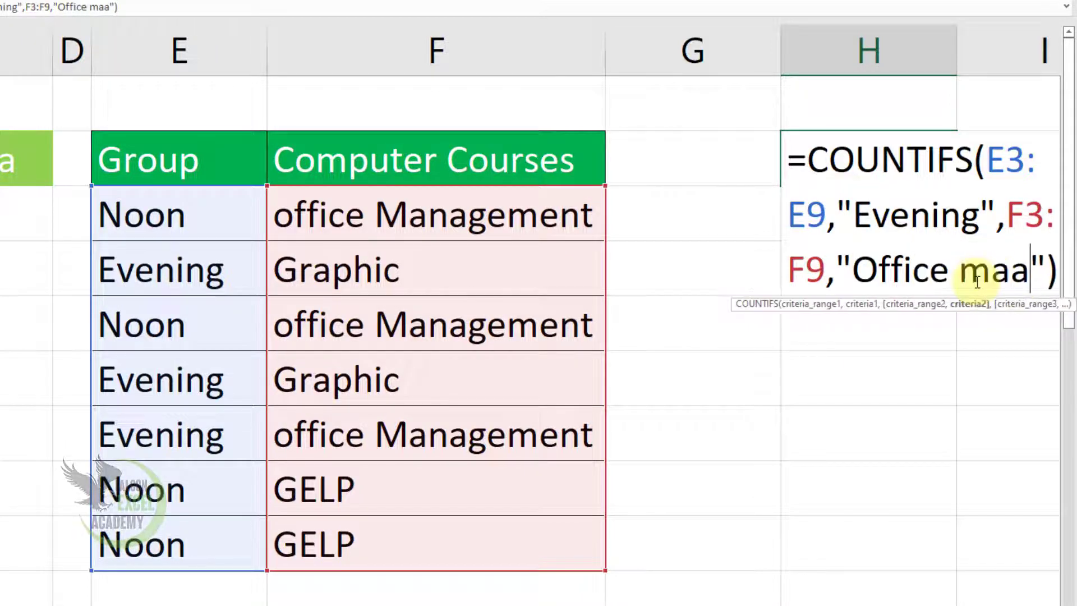
key(BackSpace)
text(nagment)
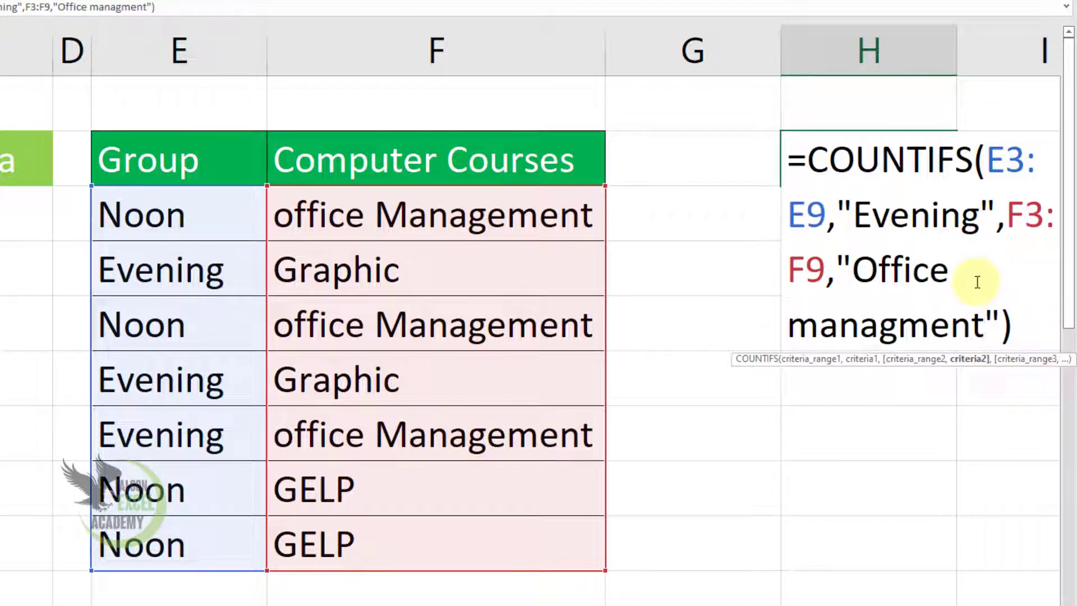
key(BackSpace)
key(BackSpace)
key(BackSpace)
key(BackSpace)
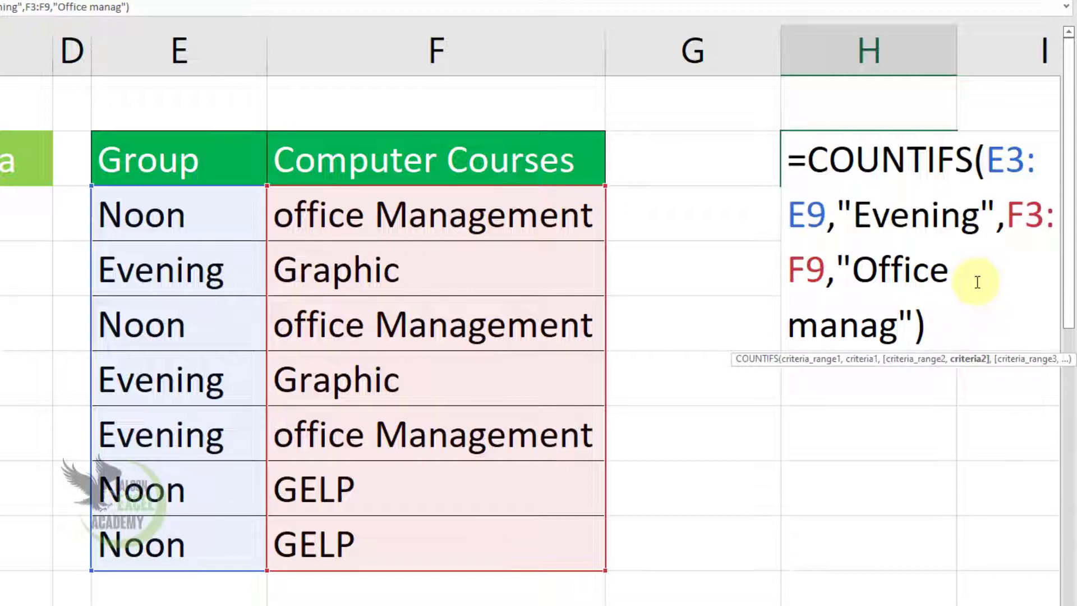
text(ement)
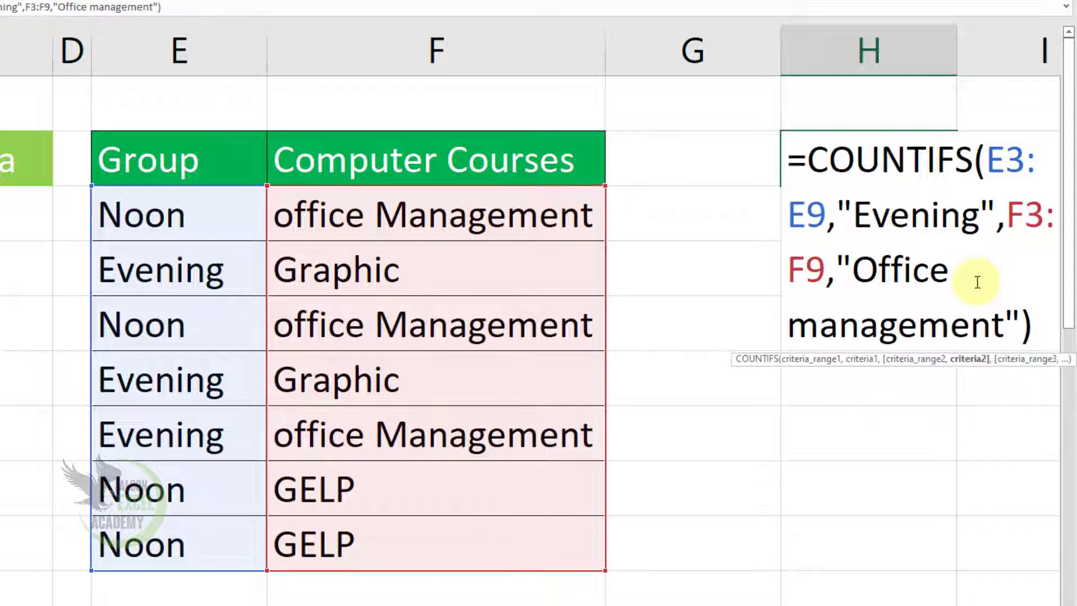
Commit the formula, giving 1, then highlight the Noon Office Management row and Graphic cell
key(Return)
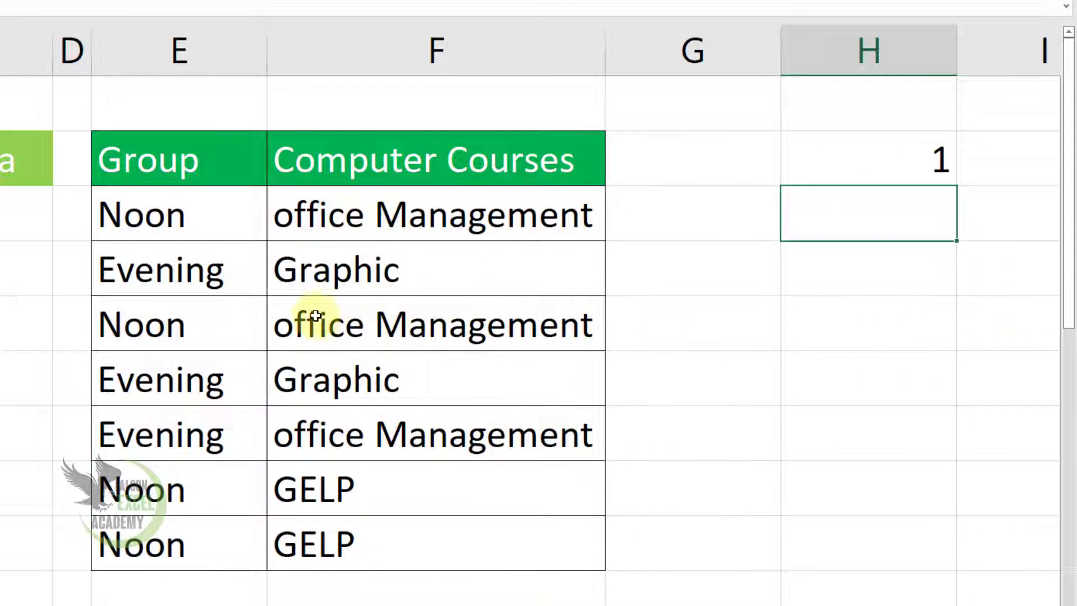
drag(187, 322, 319, 325)
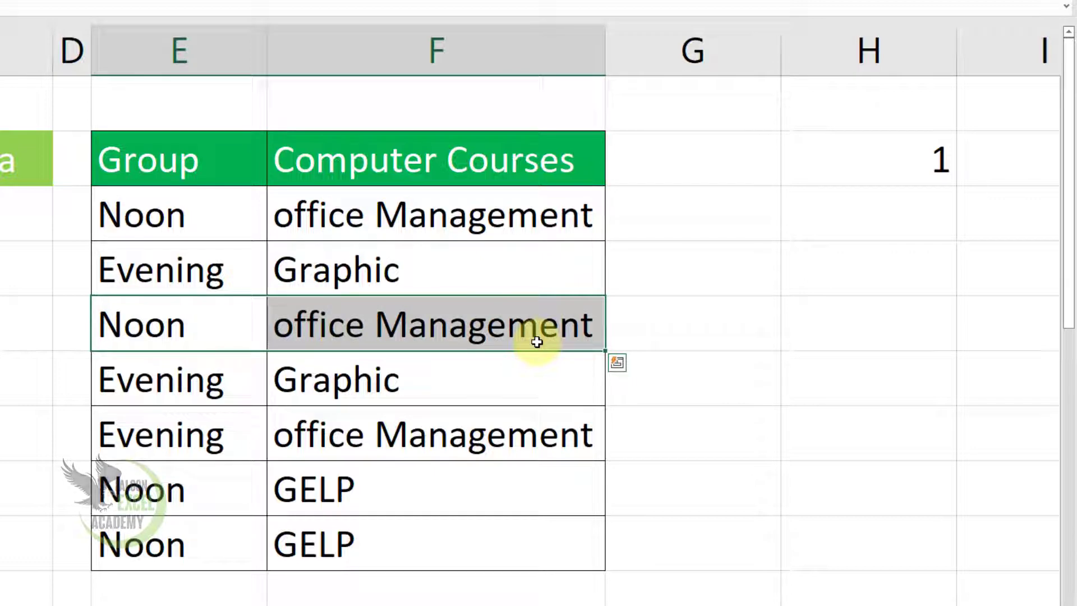
click(452, 391)
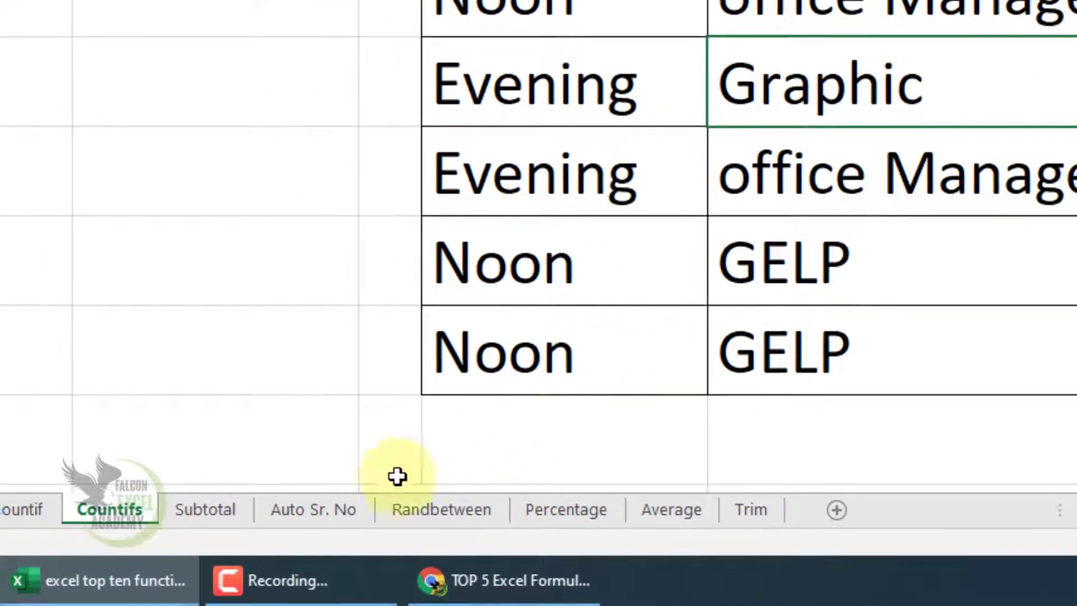
On the Subtotal sheet, AutoSum the Amount column into F10 as =SUM(F3:F9), giving 214000
click(215, 513)
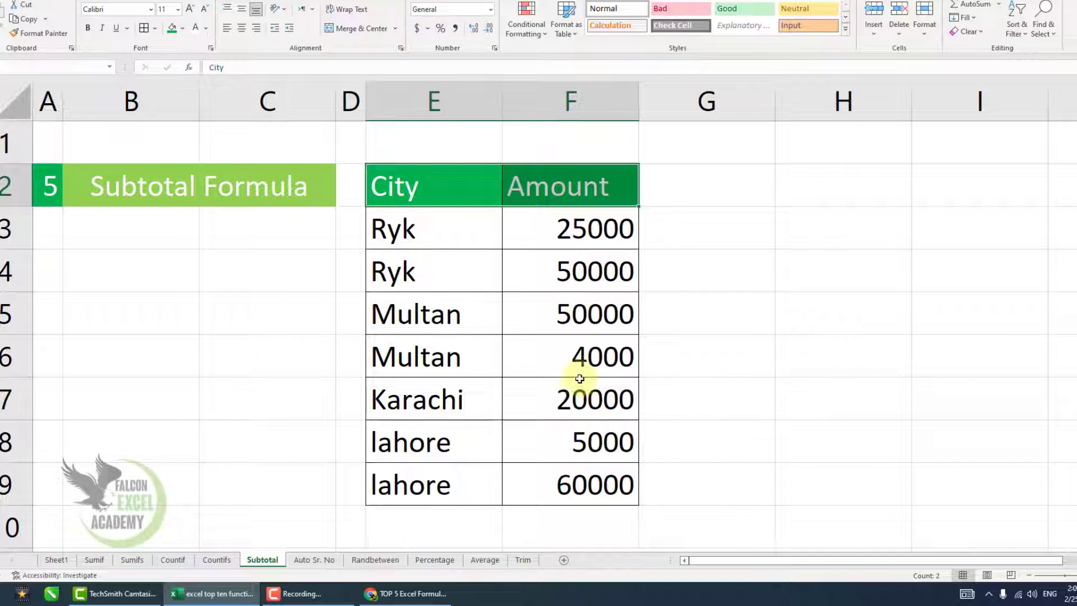
click(573, 526)
key(alt+equal)
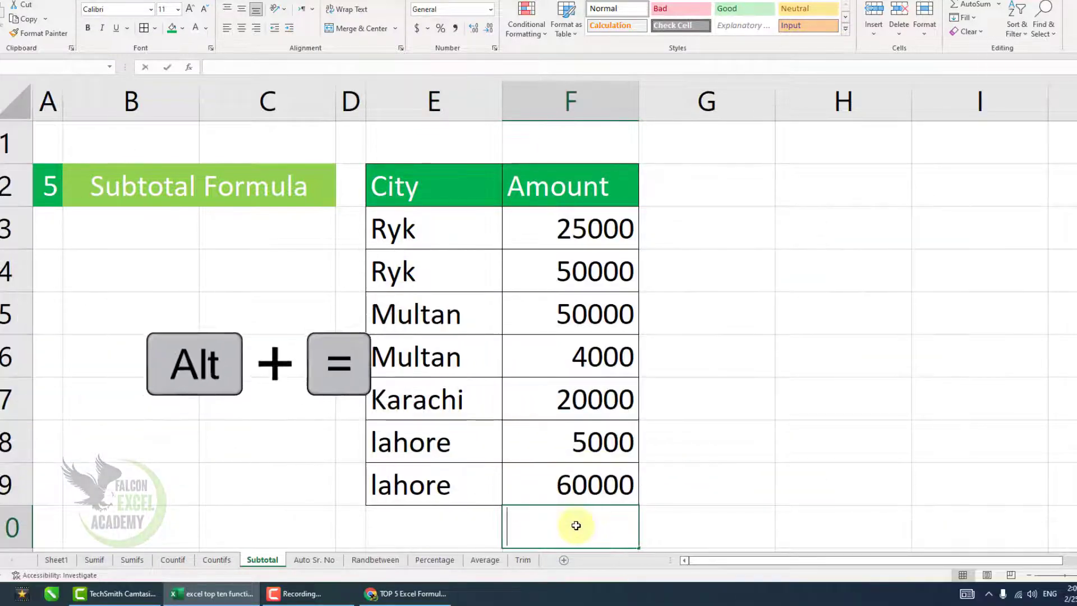
key(alt+equal)
key(Return)
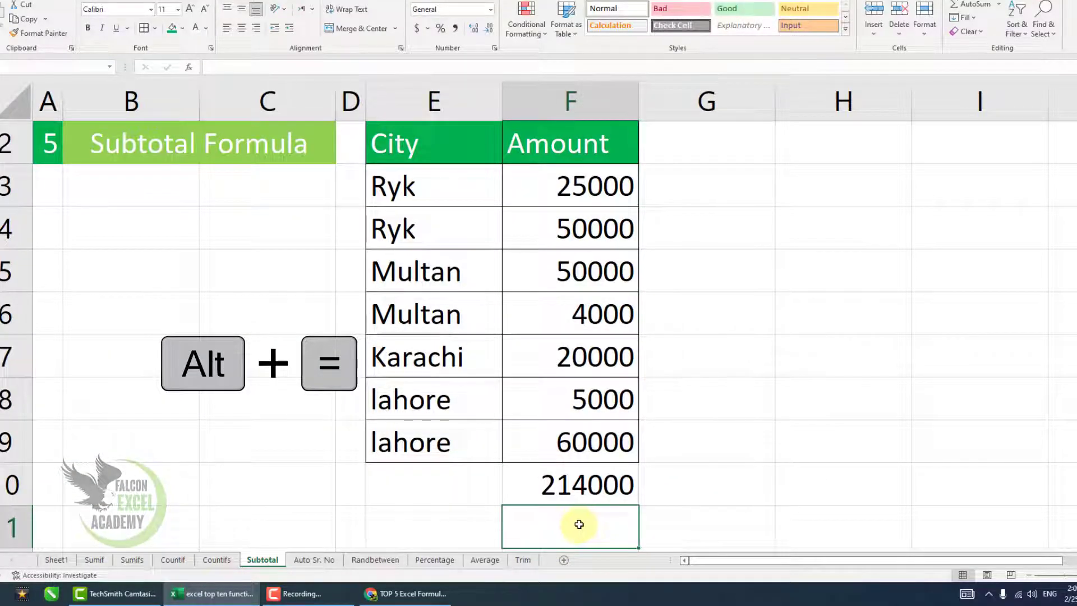
click(525, 481)
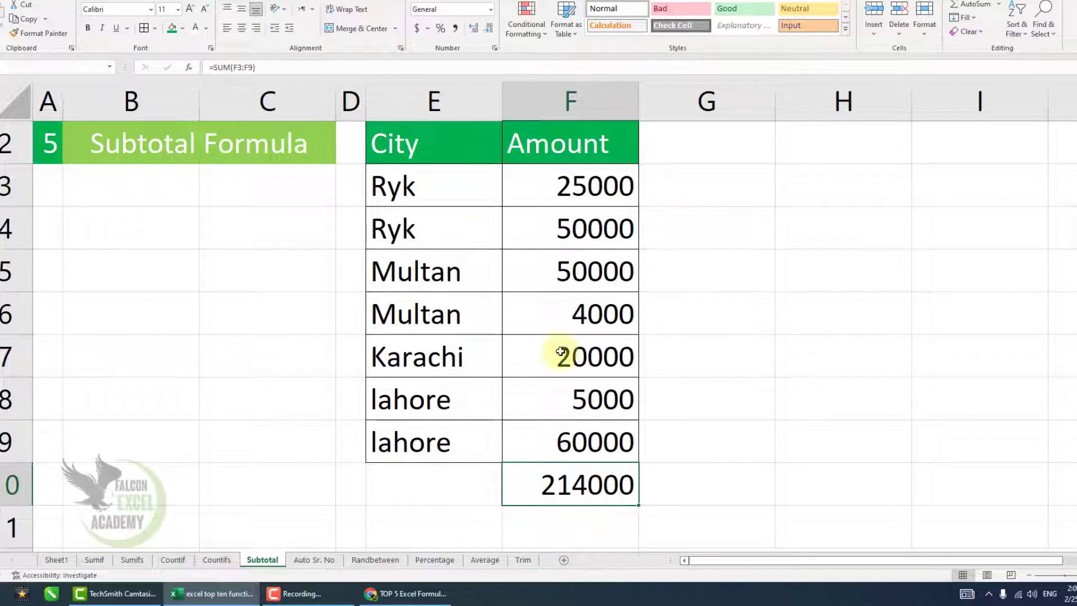
drag(462, 144, 538, 146)
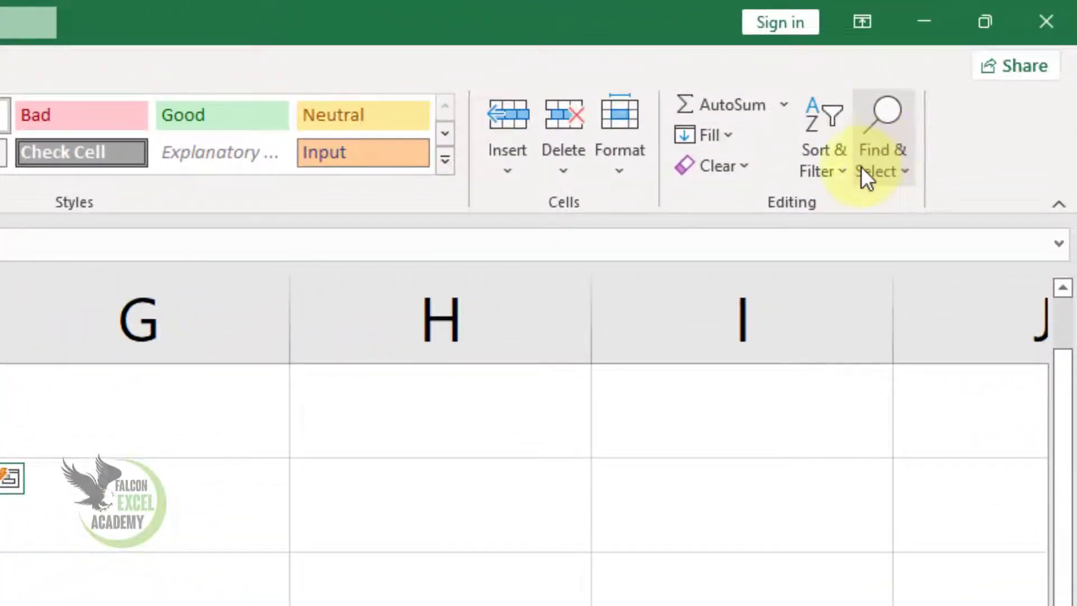
Turn on filtering for the City/Amount headers and show only Karachi rows
click(826, 162)
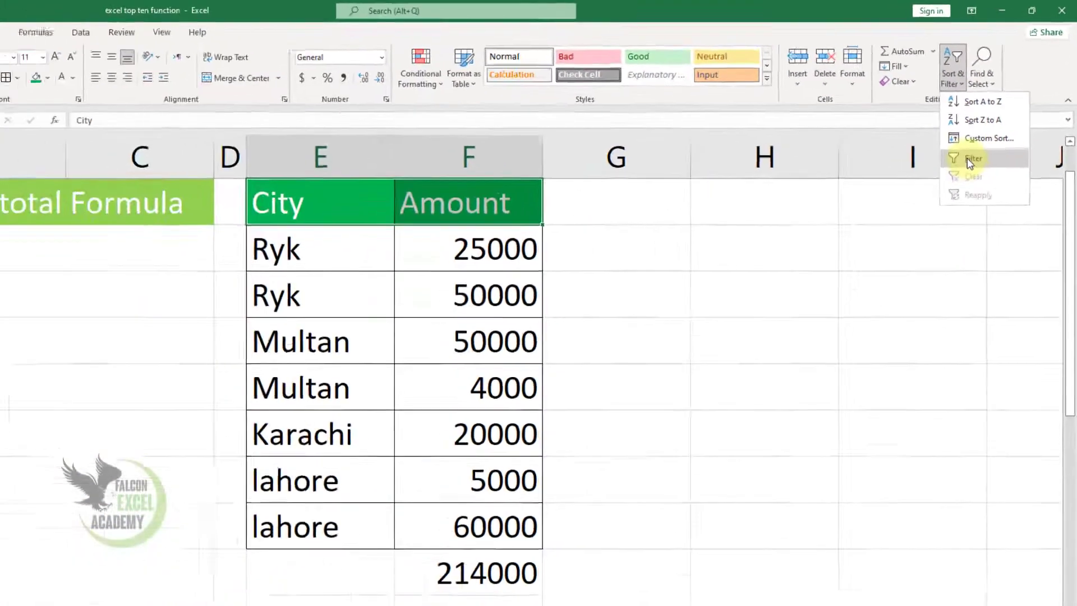
click(883, 275)
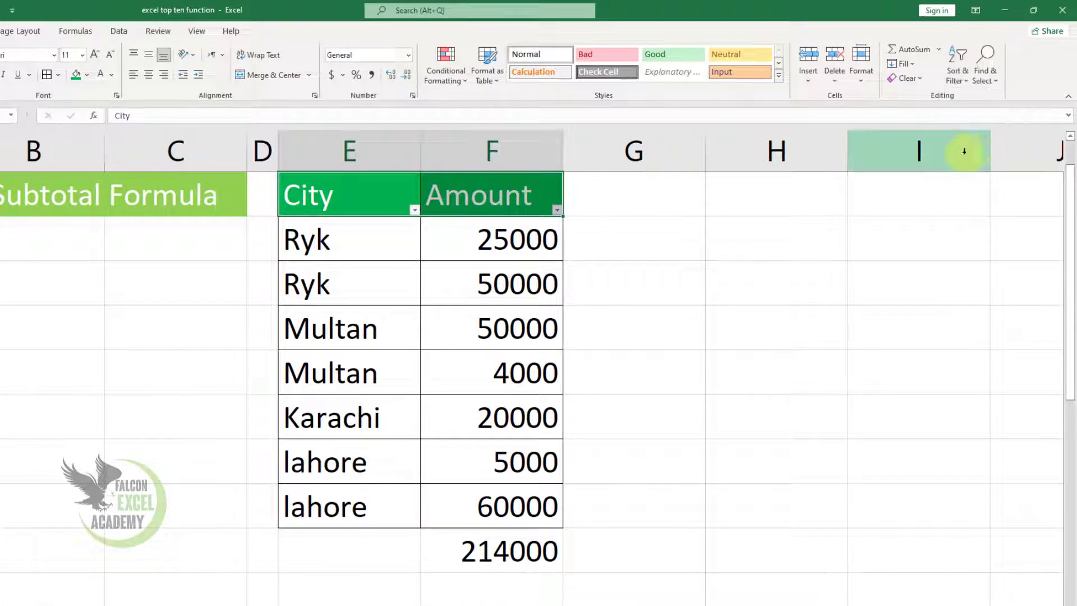
click(436, 234)
click(415, 210)
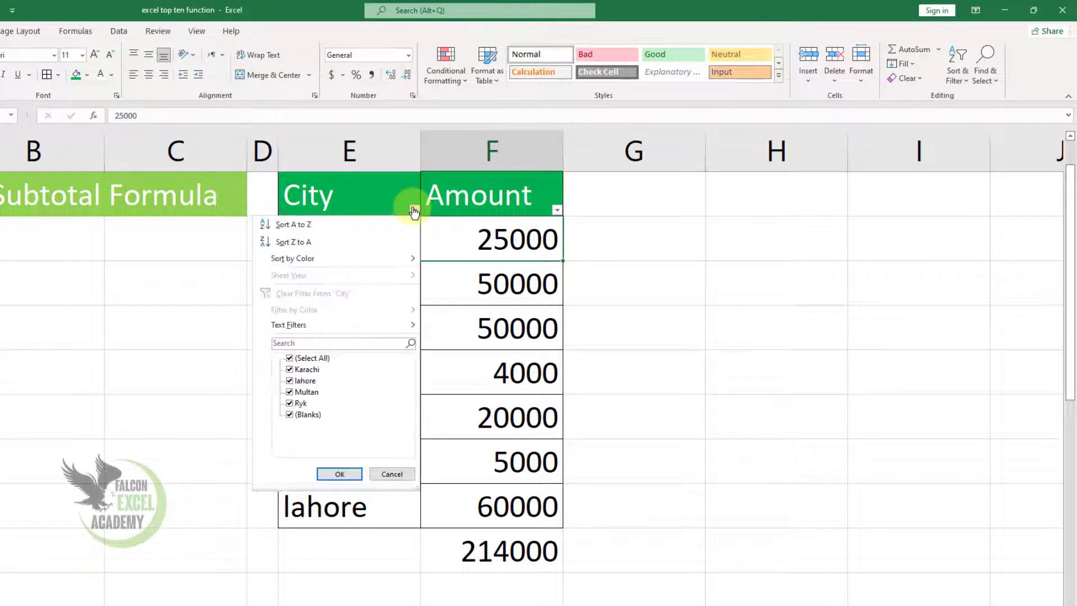
click(290, 358)
click(290, 369)
click(337, 473)
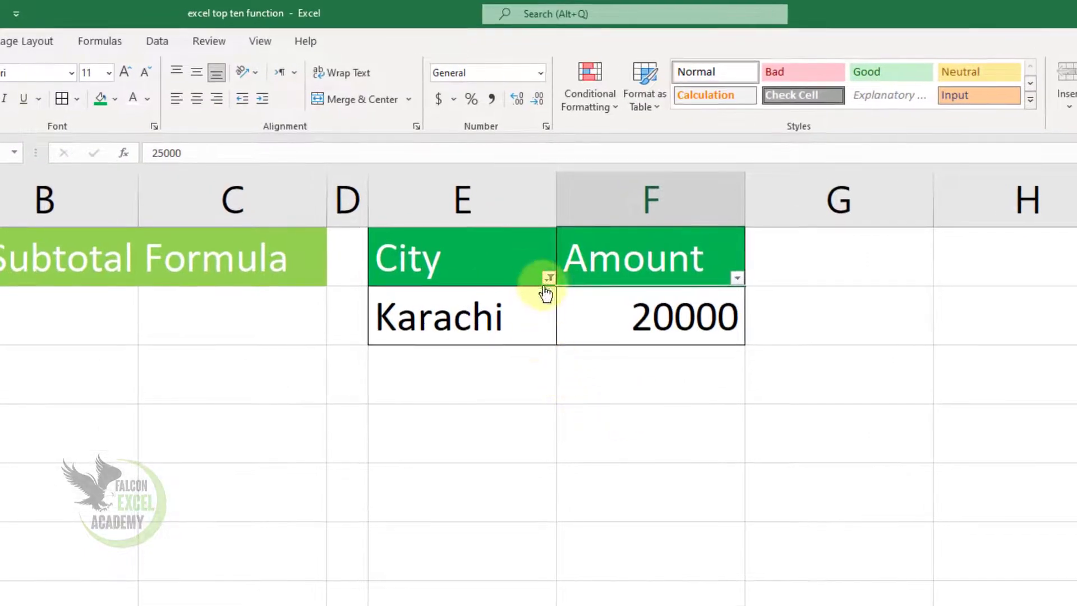
Filter City to lahore, restore all cities, then delete the SUM total from F10
click(548, 277)
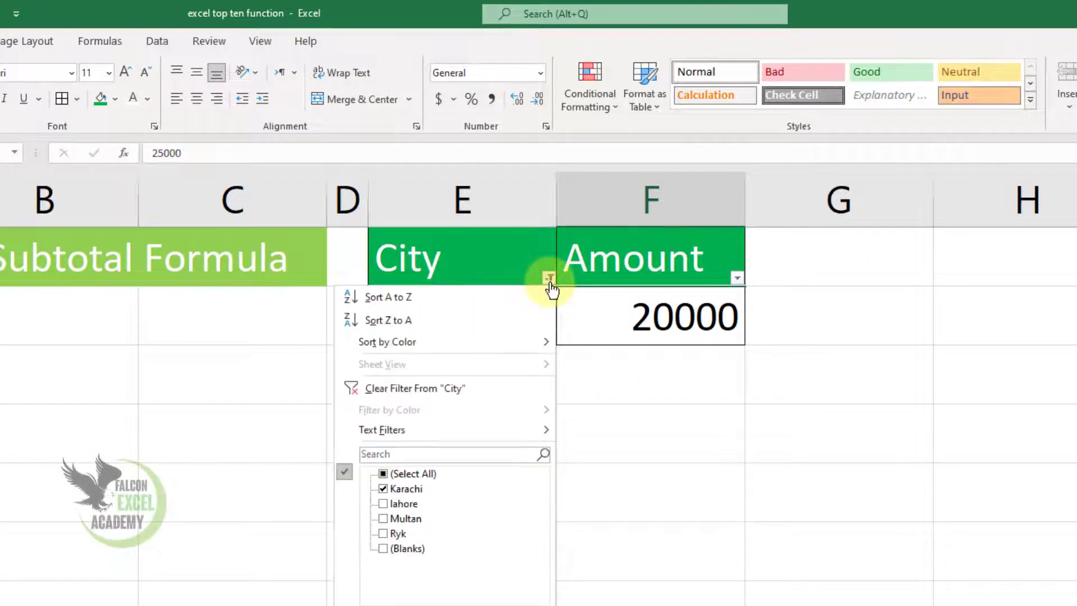
click(384, 489)
click(383, 503)
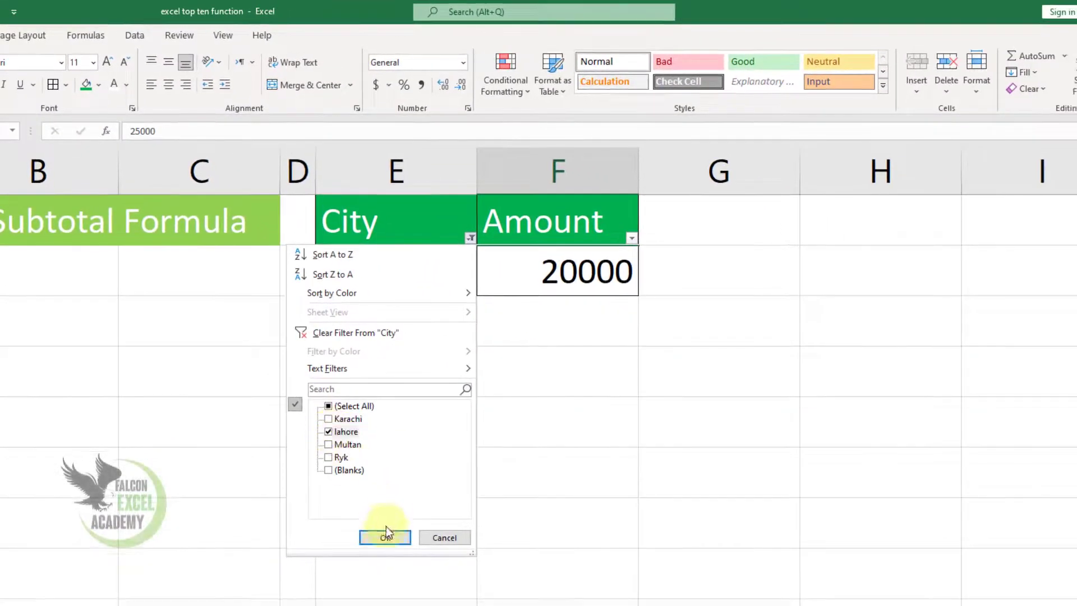
click(386, 536)
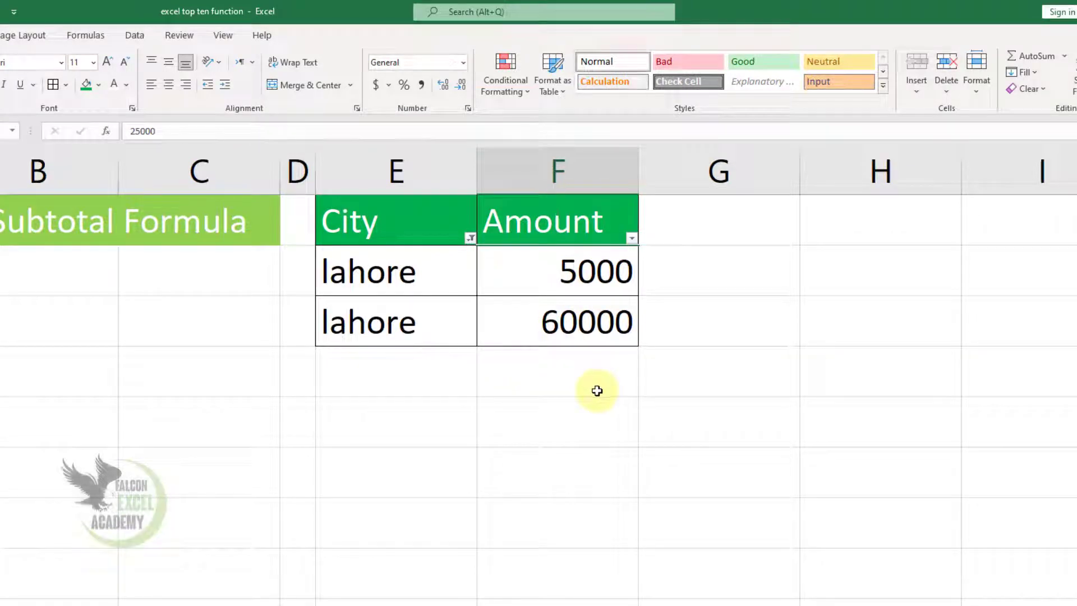
click(470, 238)
click(359, 405)
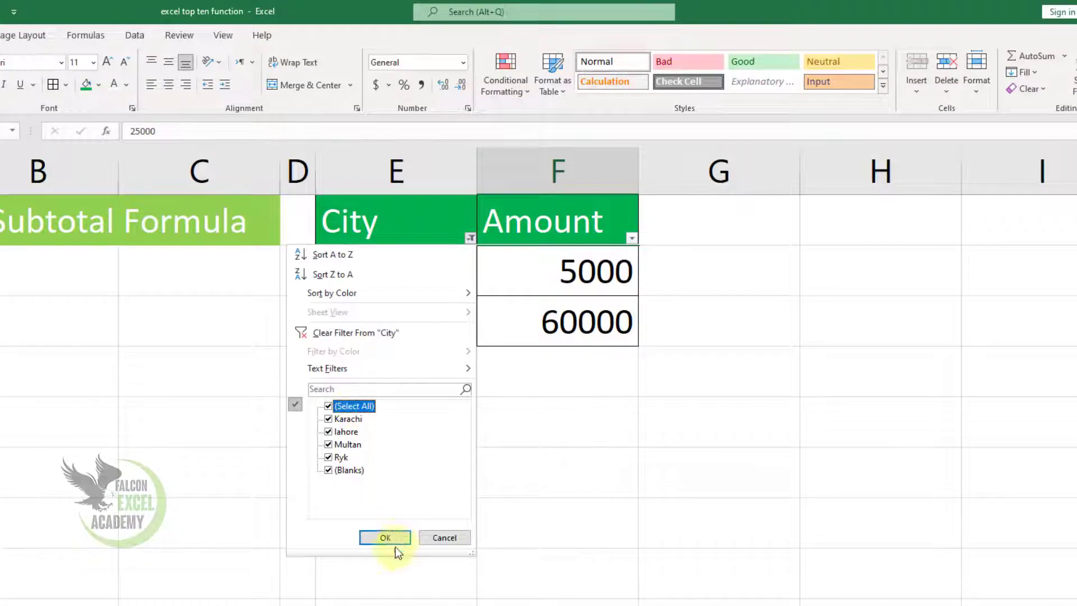
click(385, 535)
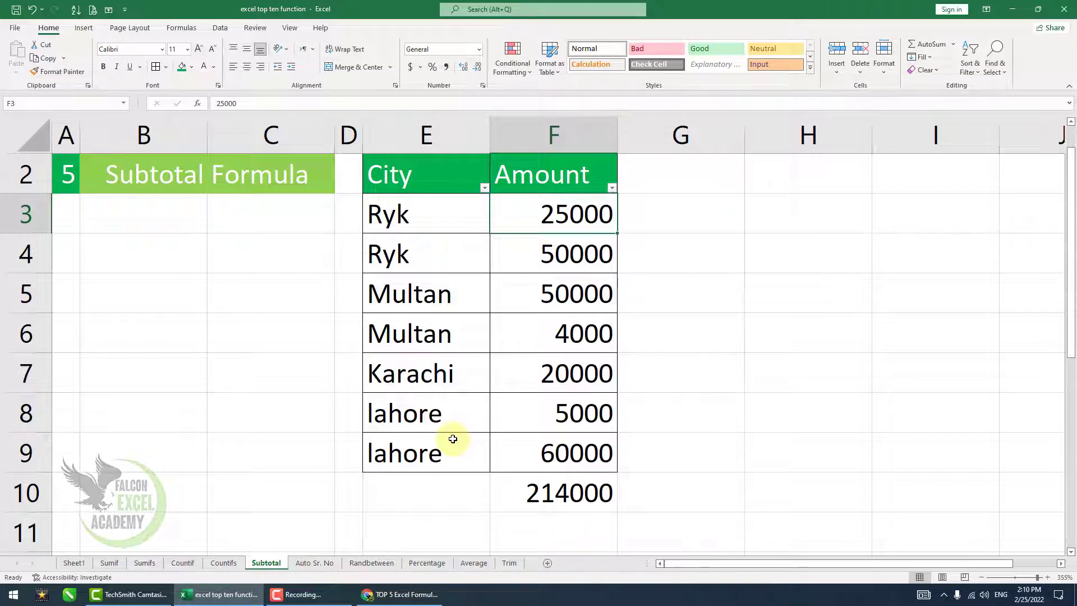
click(577, 493)
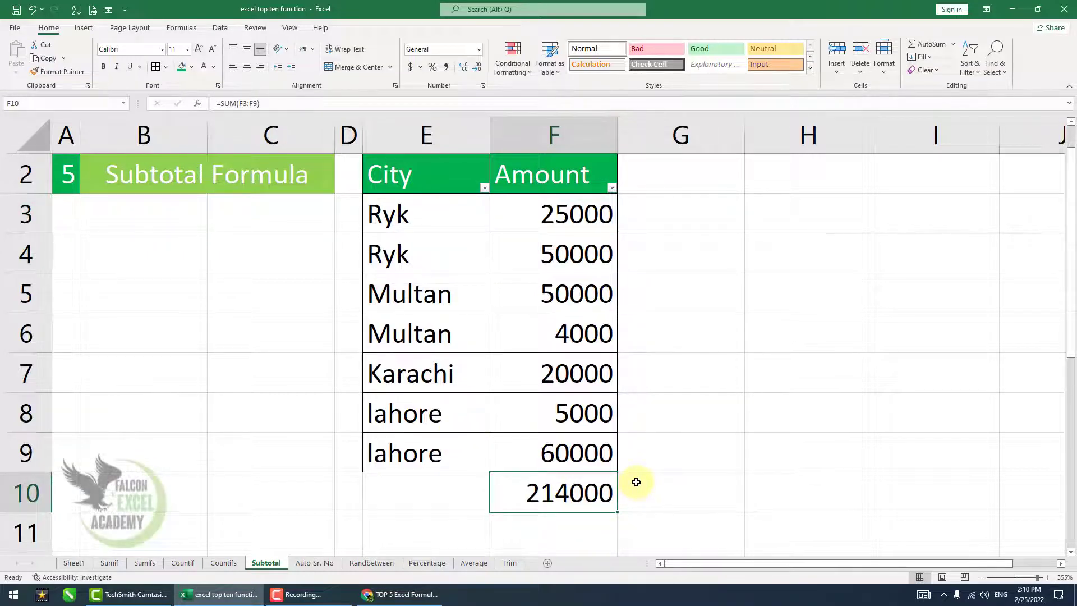
key(Delete)
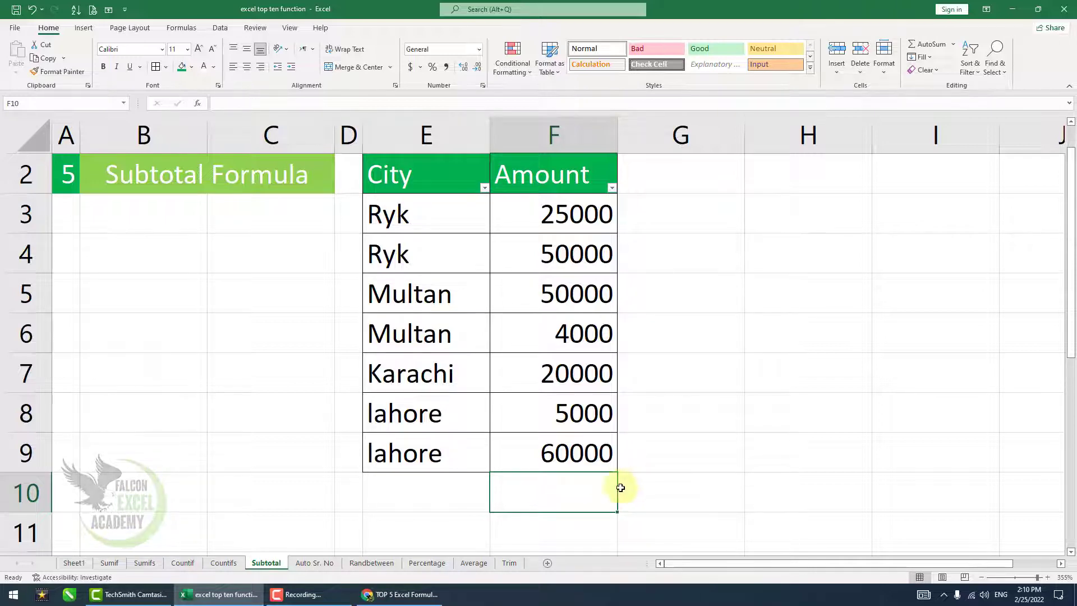
drag(442, 177, 505, 173)
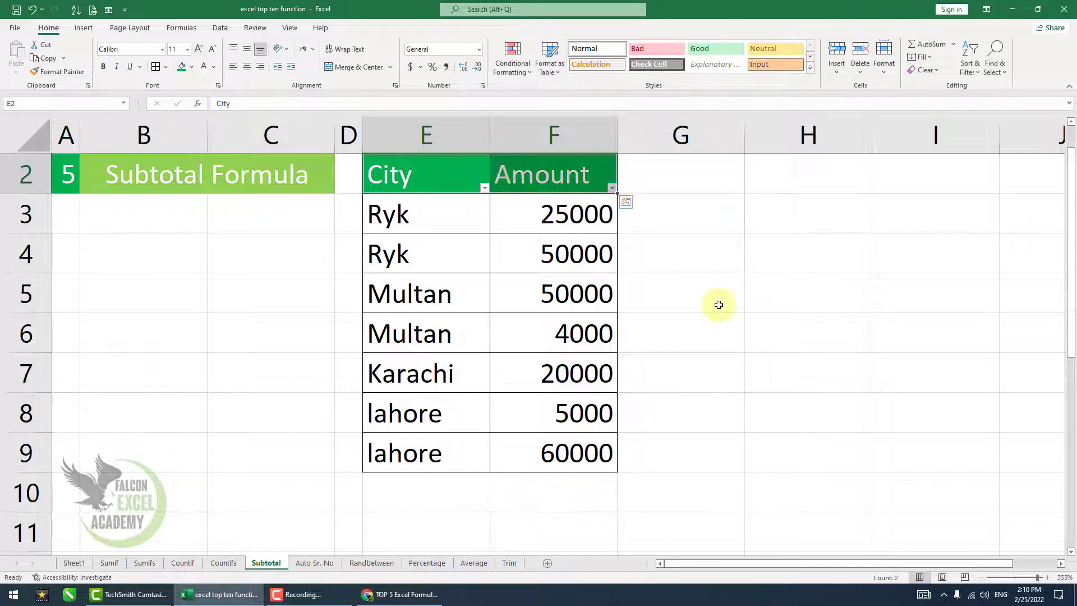
scroll(720, 305, up, 1)
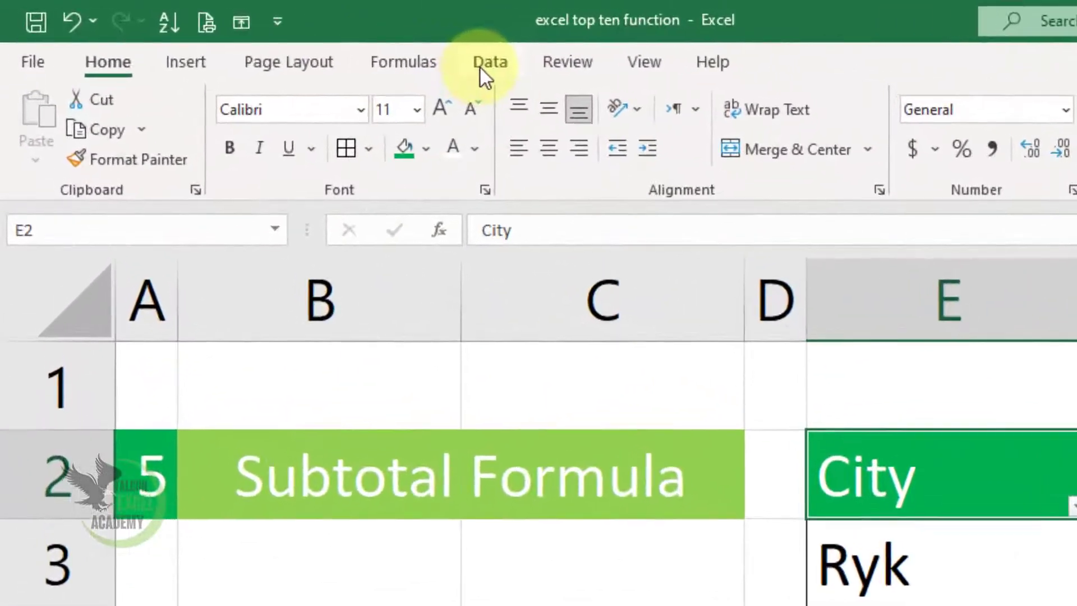
click(217, 29)
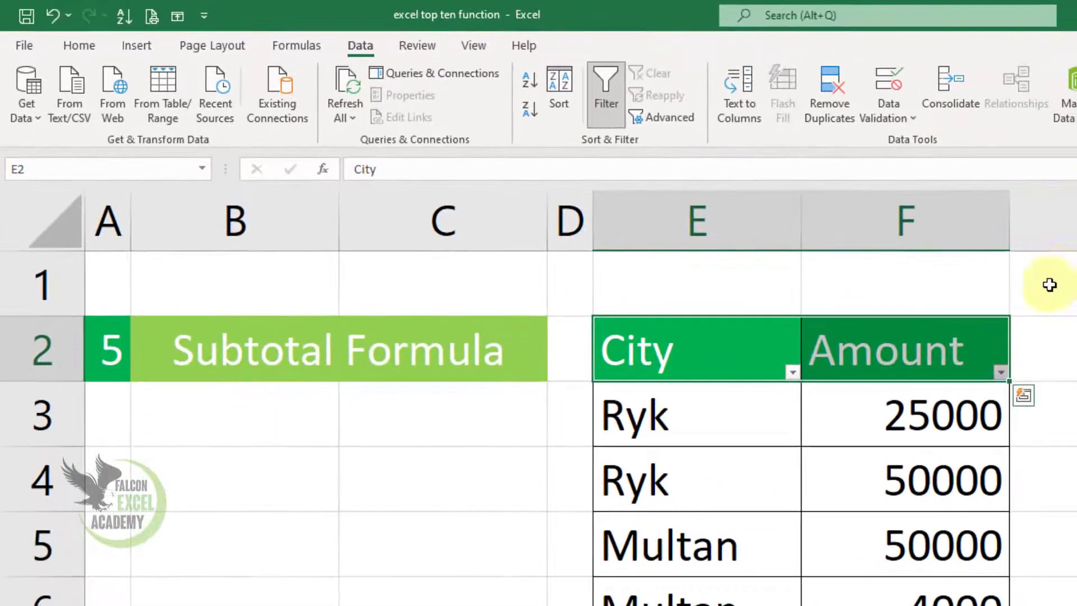
click(616, 111)
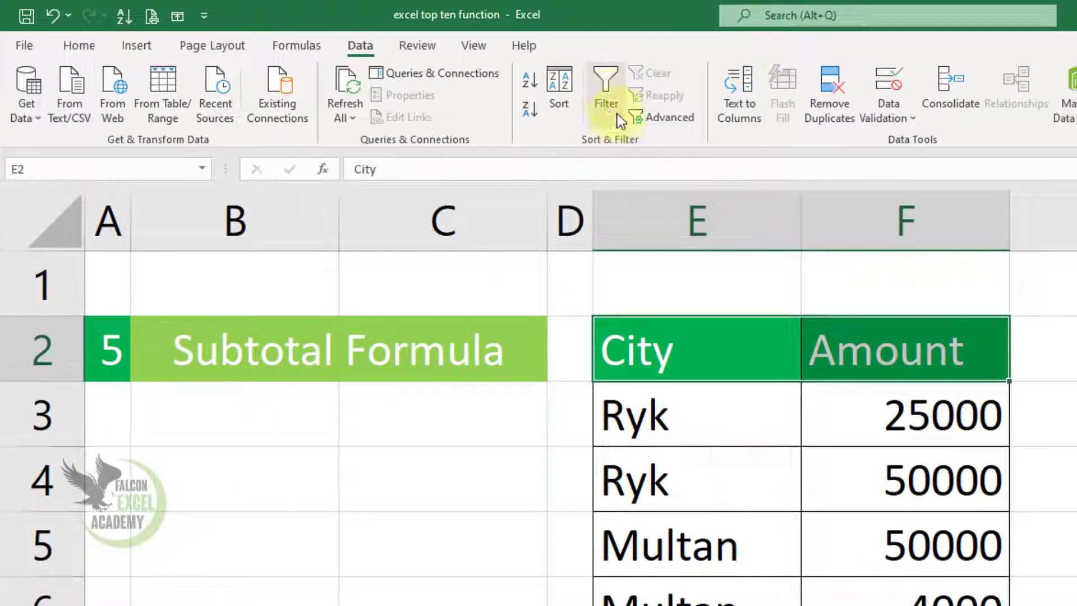
click(611, 105)
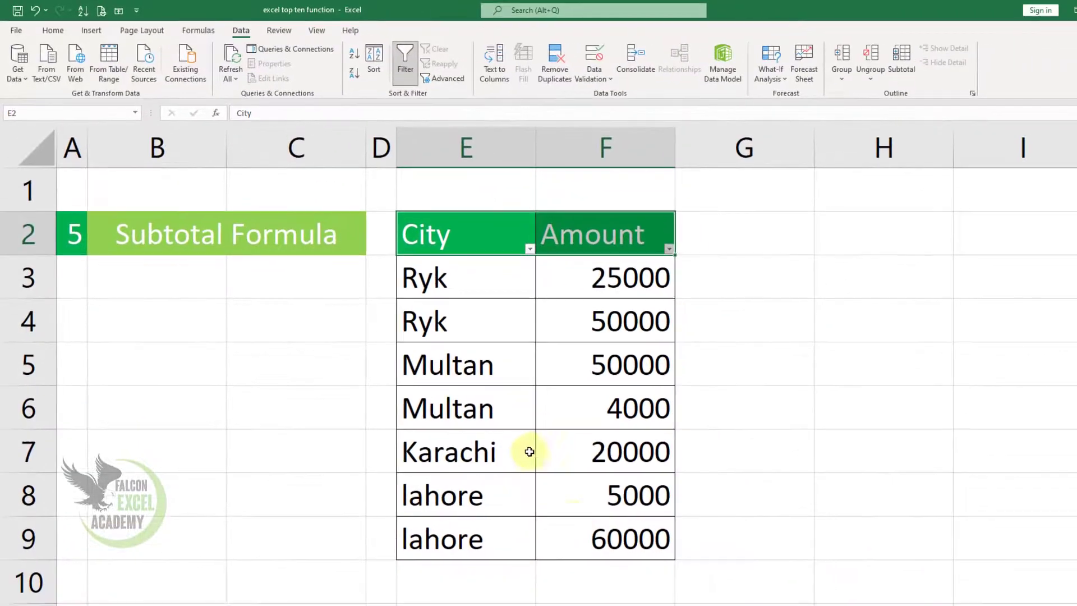
scroll(578, 528, down, 1)
click(596, 452)
scroll(731, 480, up, 1)
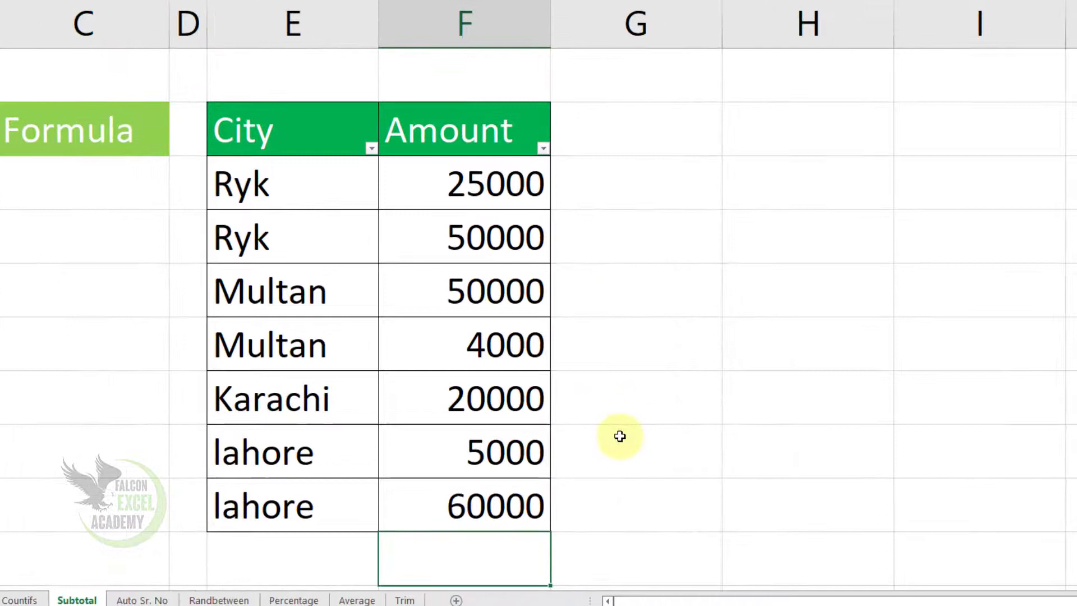
scroll(620, 435, down, 1)
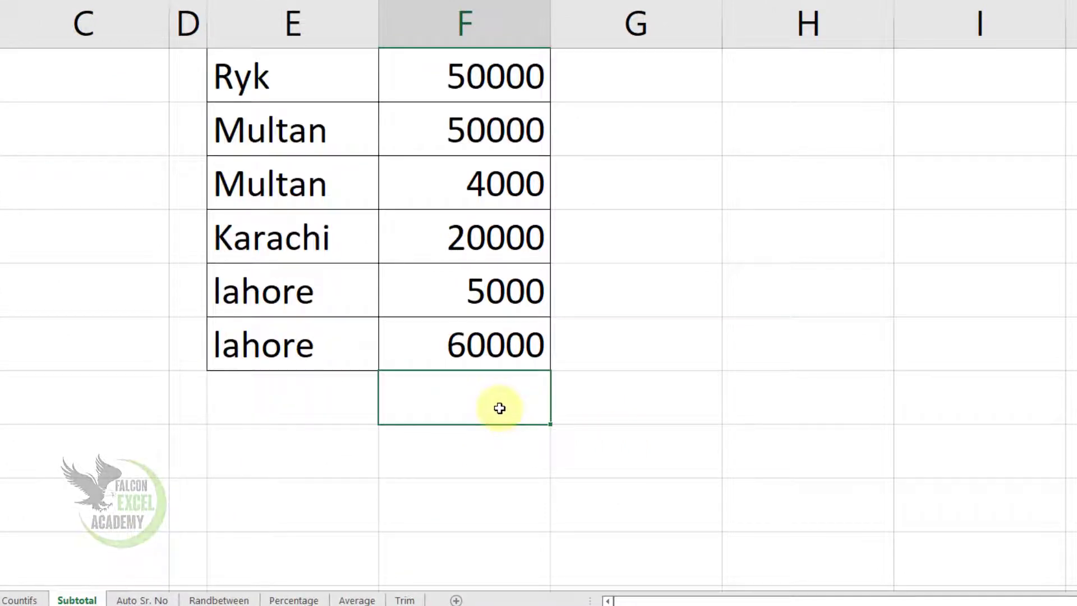
Enter =SUBTOTAL(9,F3:F9) in F10 using the 9 - SUM function type, giving 214000
text(=su)
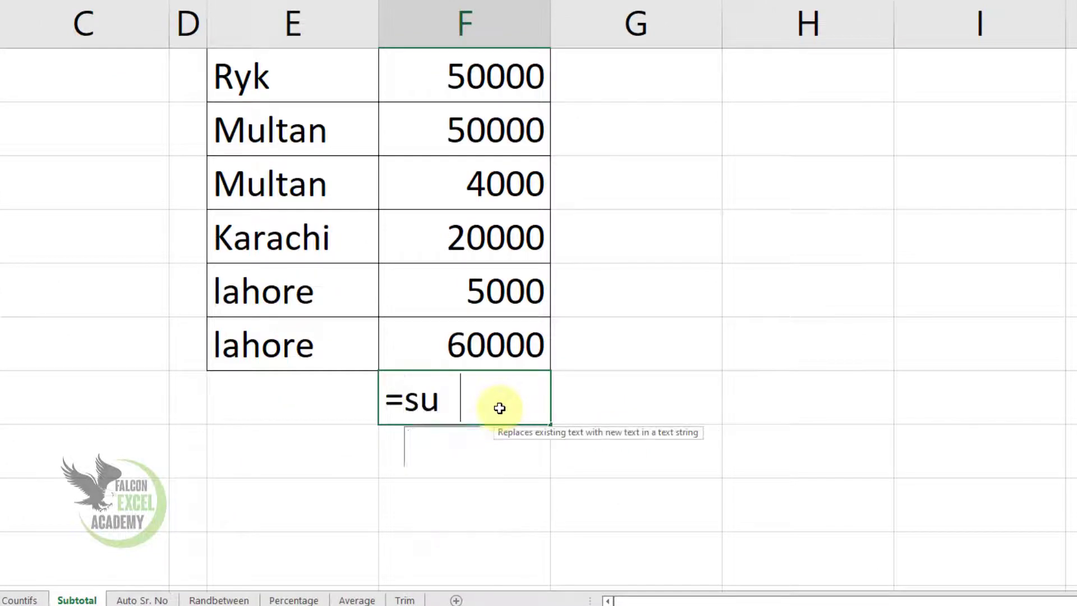
text(btotal)
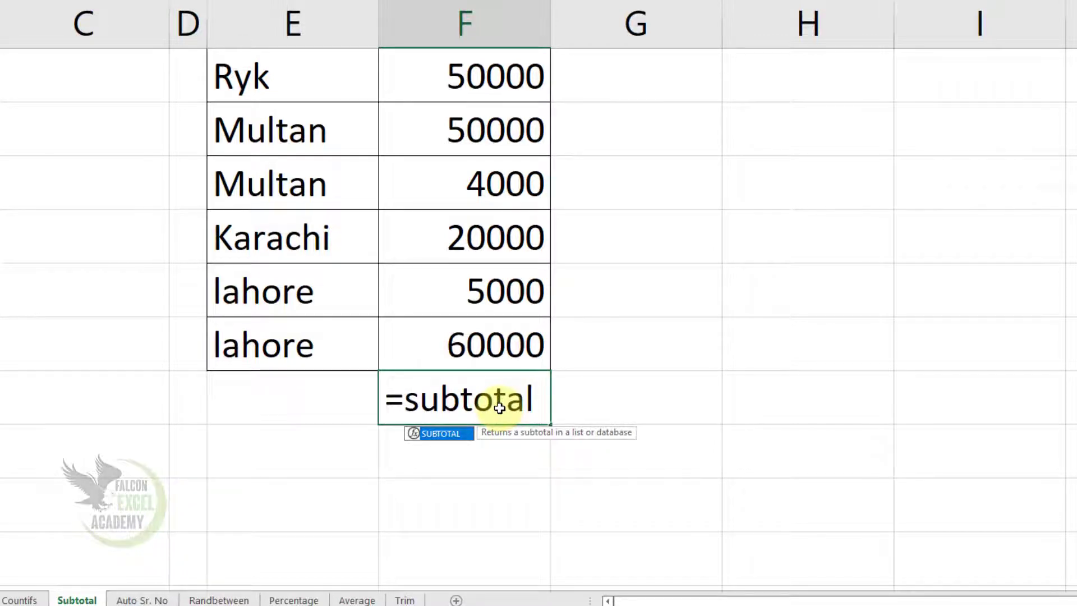
text(()
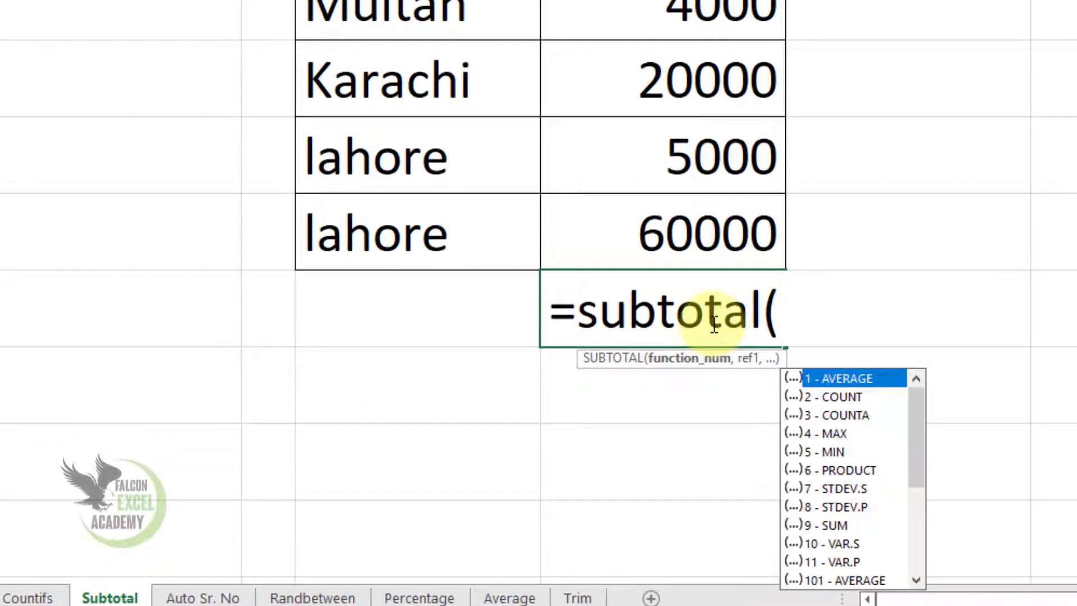
key(Down)
key(Down)
key(Down)
key(Down)
key(Down)
key(Down)
key(Down)
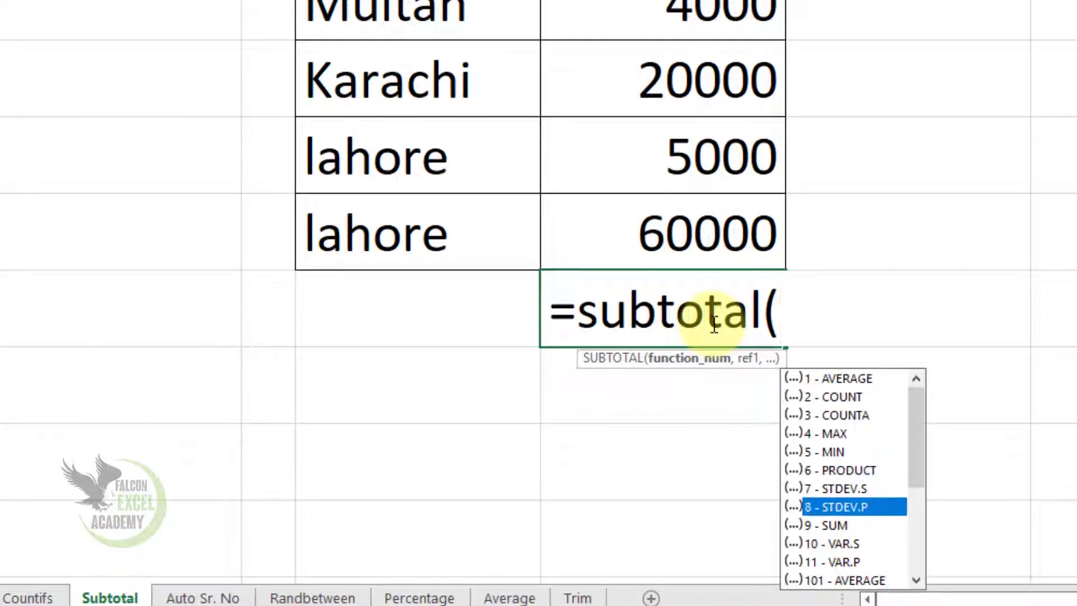
key(Down)
key(Up)
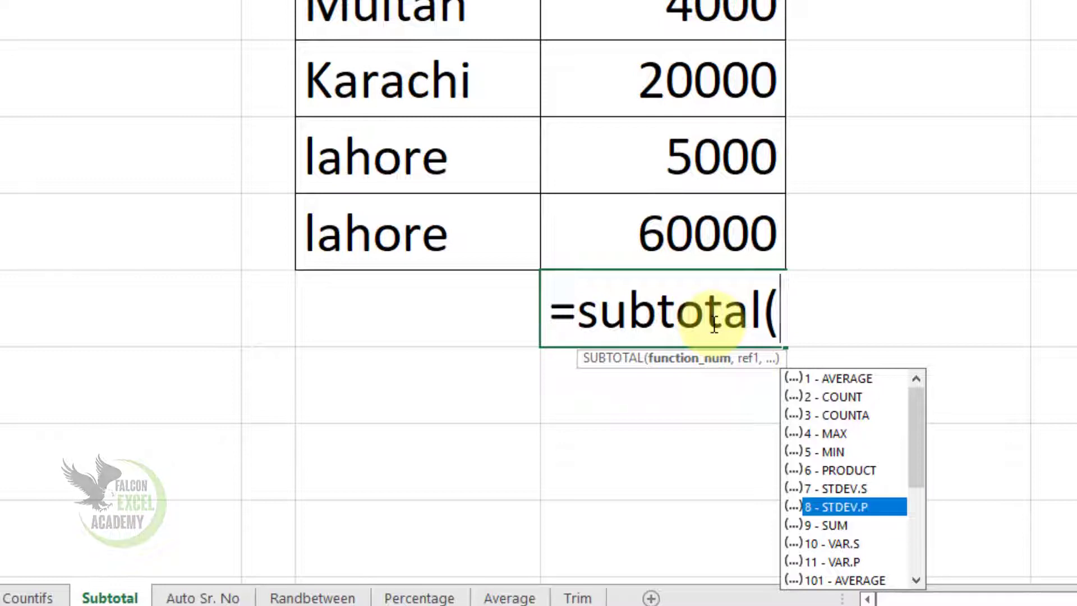
key(Down)
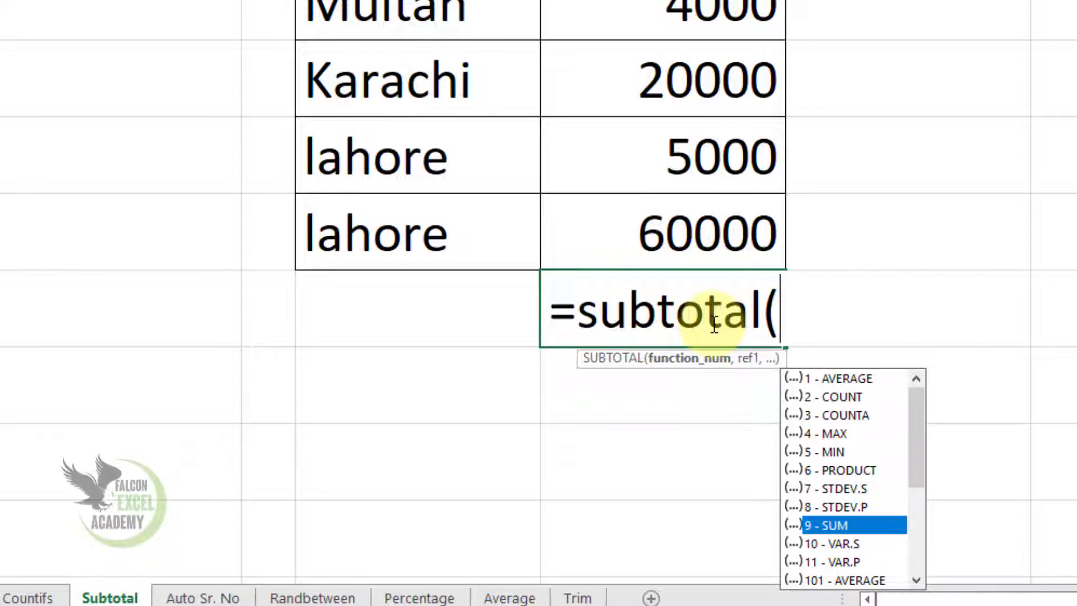
key(Up)
key(Down)
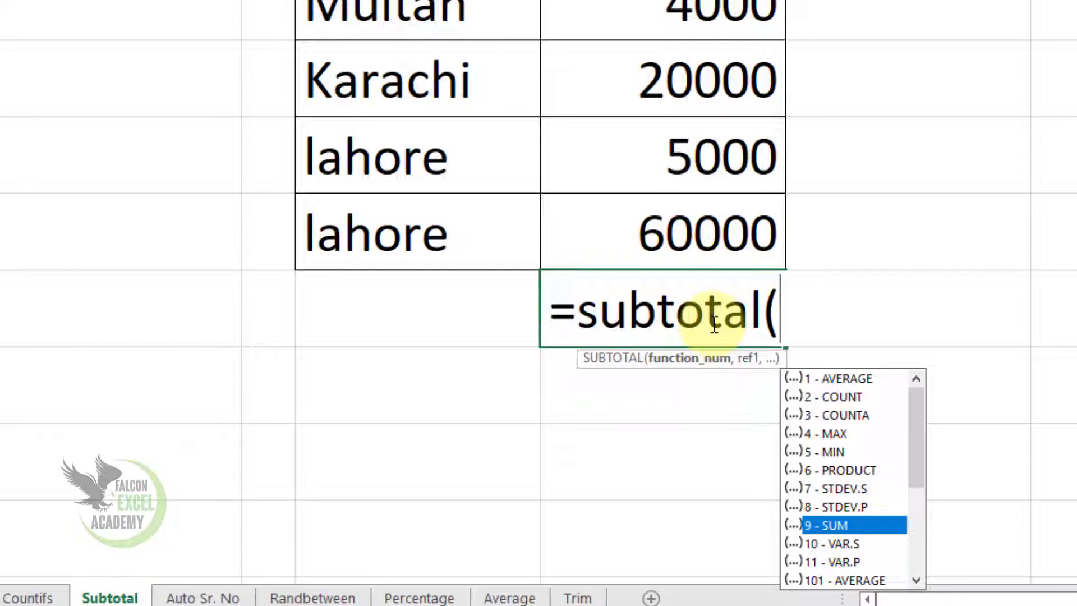
key(Tab)
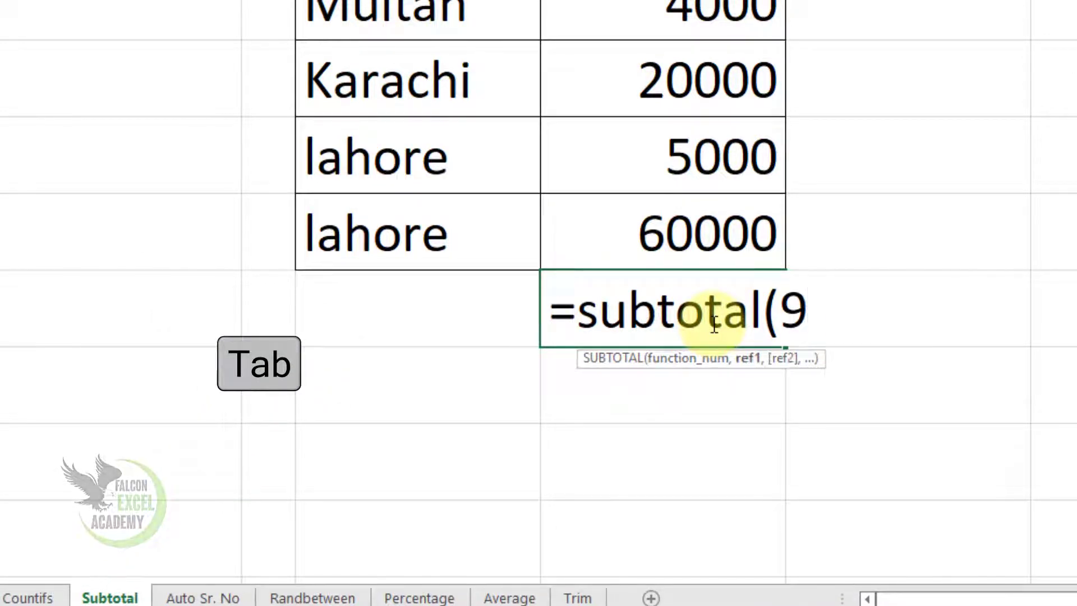
text(,)
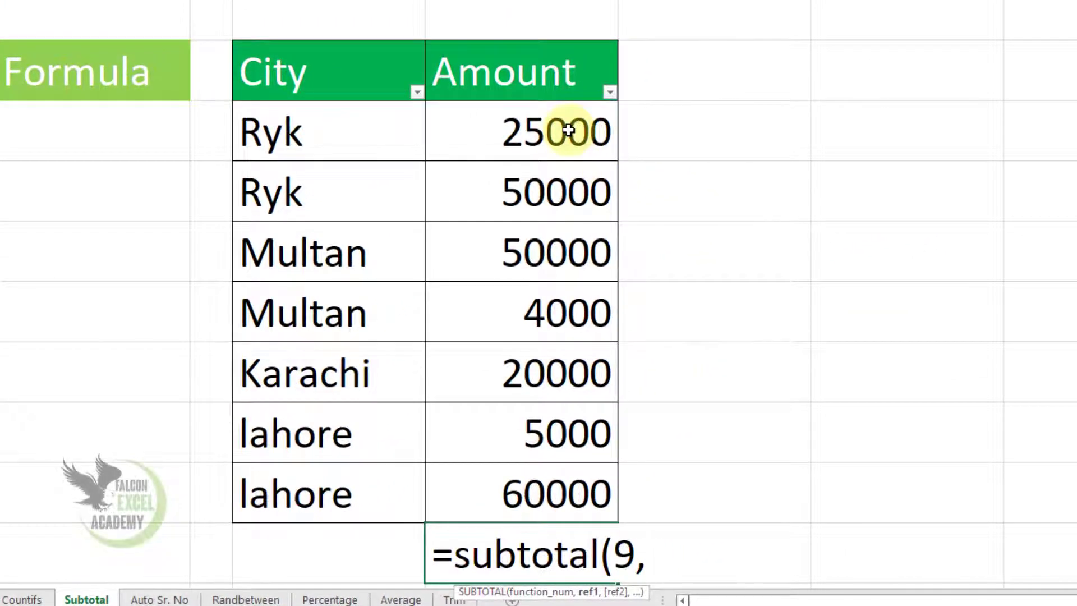
drag(569, 130, 563, 478)
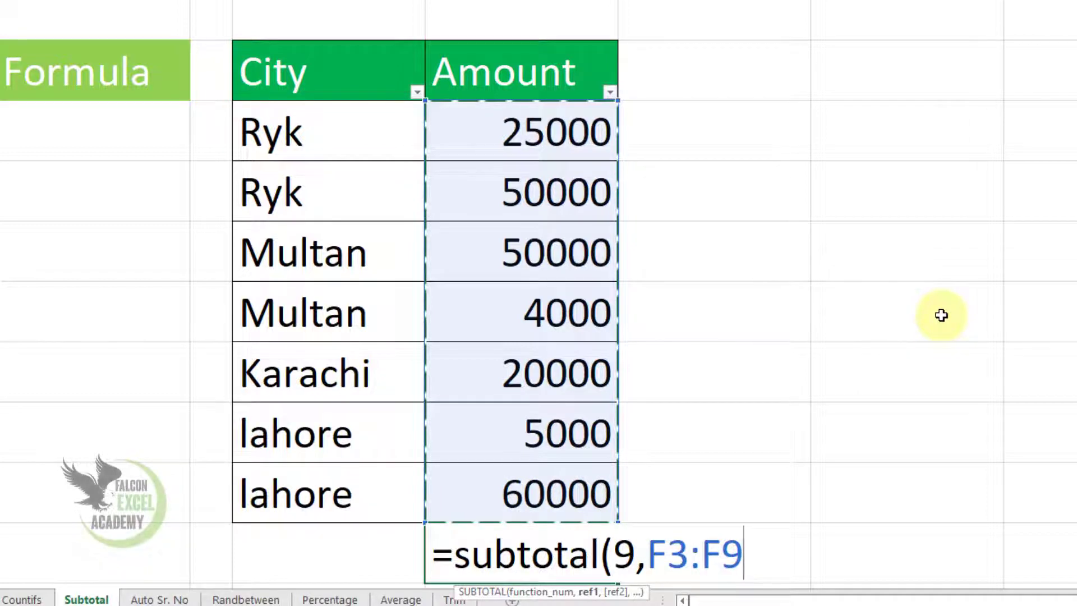
text())
key(Return)
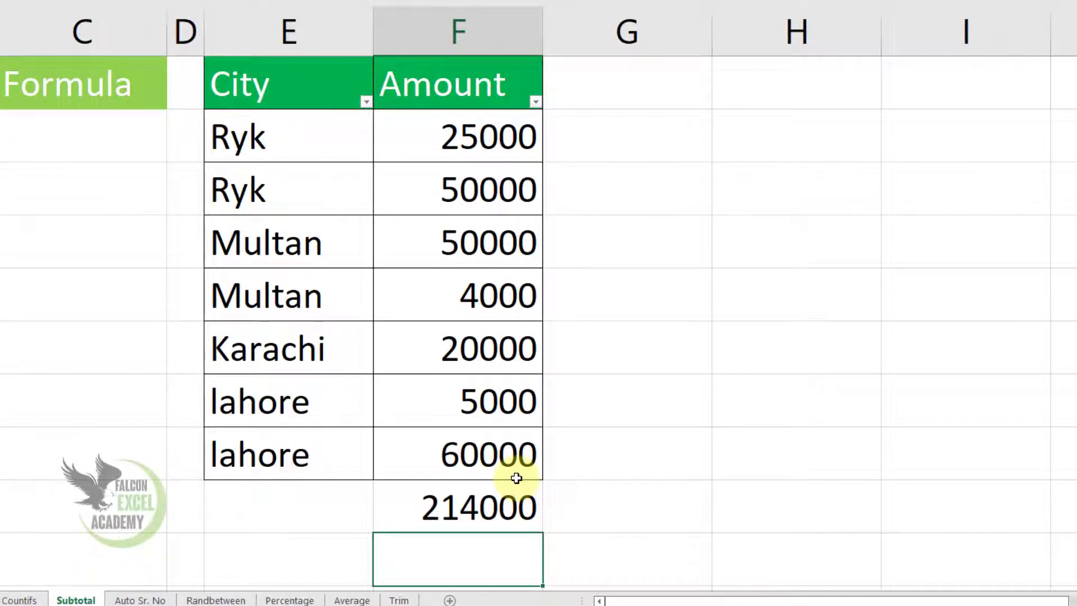
click(366, 102)
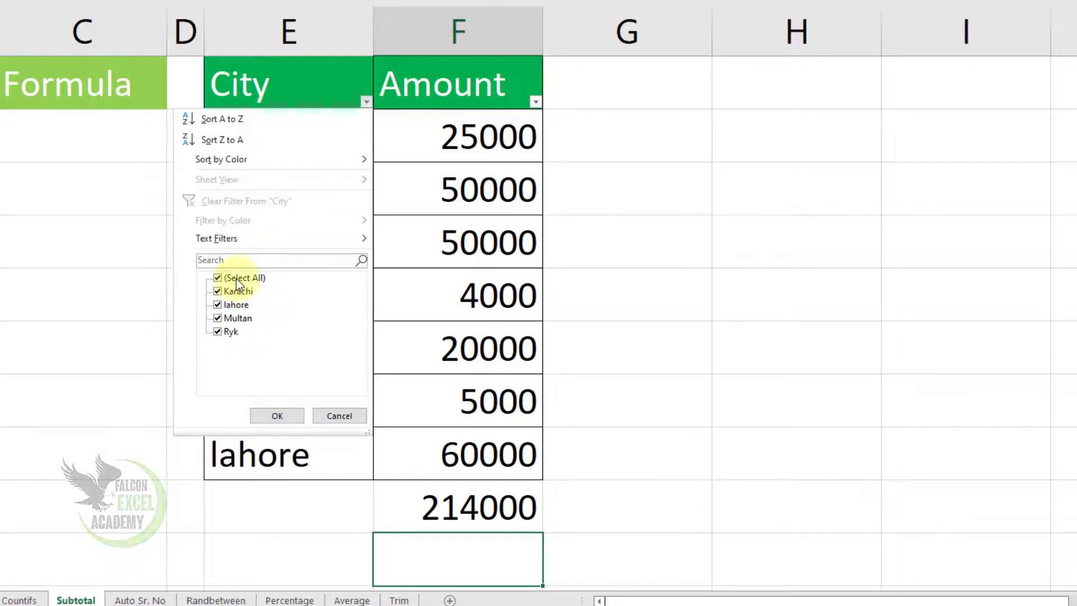
click(232, 332)
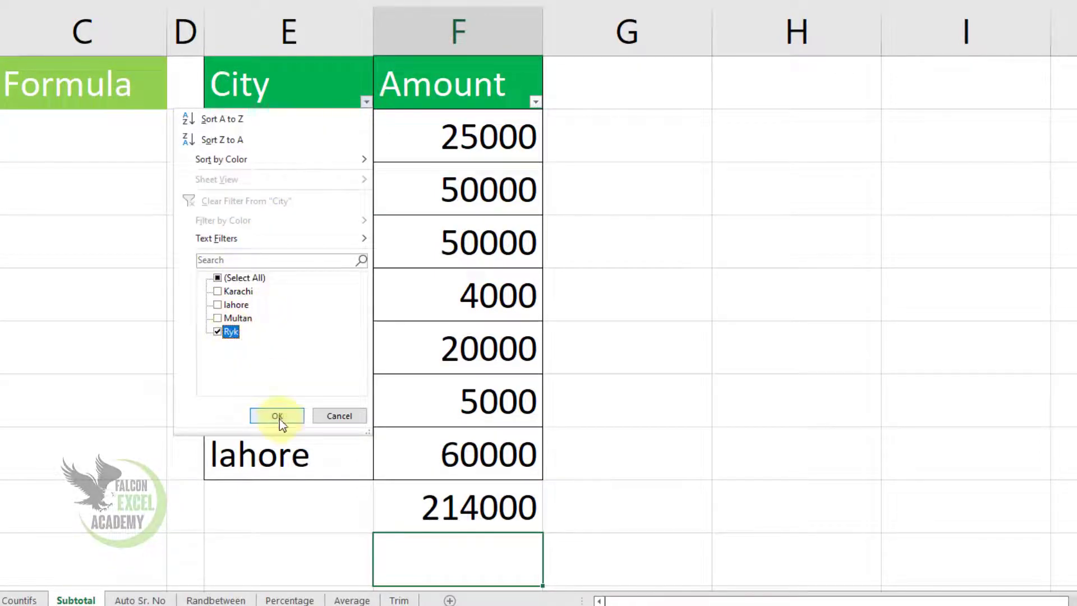
click(280, 417)
click(472, 247)
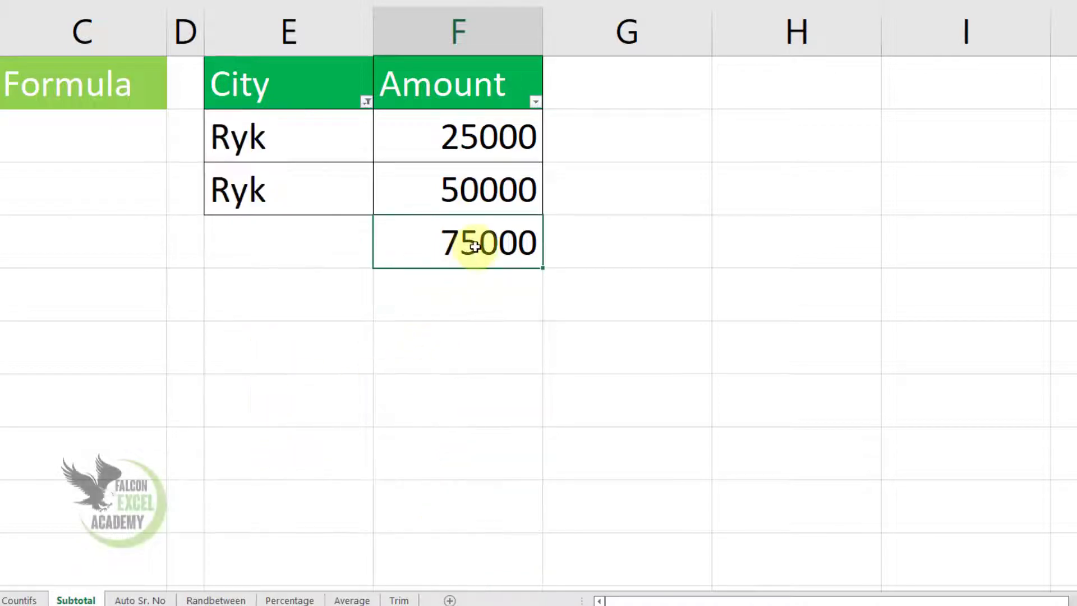
click(366, 102)
click(217, 332)
click(218, 318)
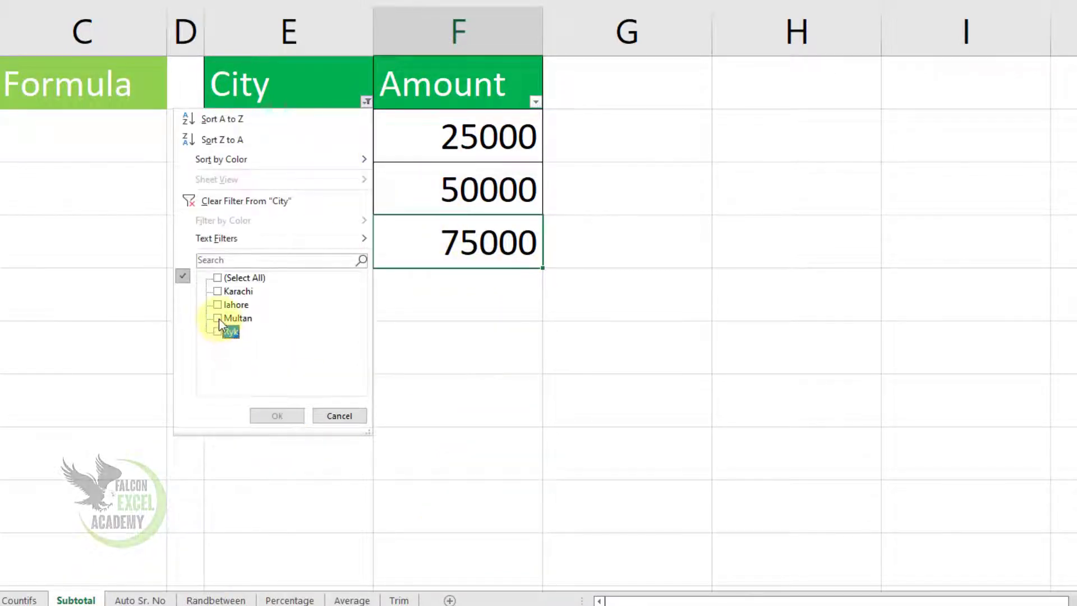
click(278, 416)
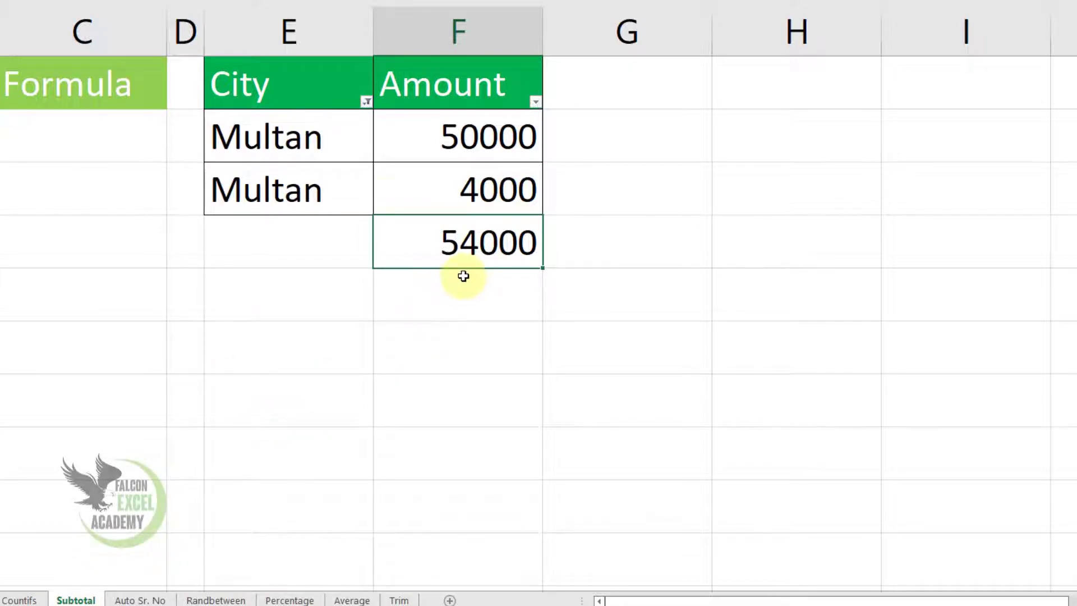
click(367, 102)
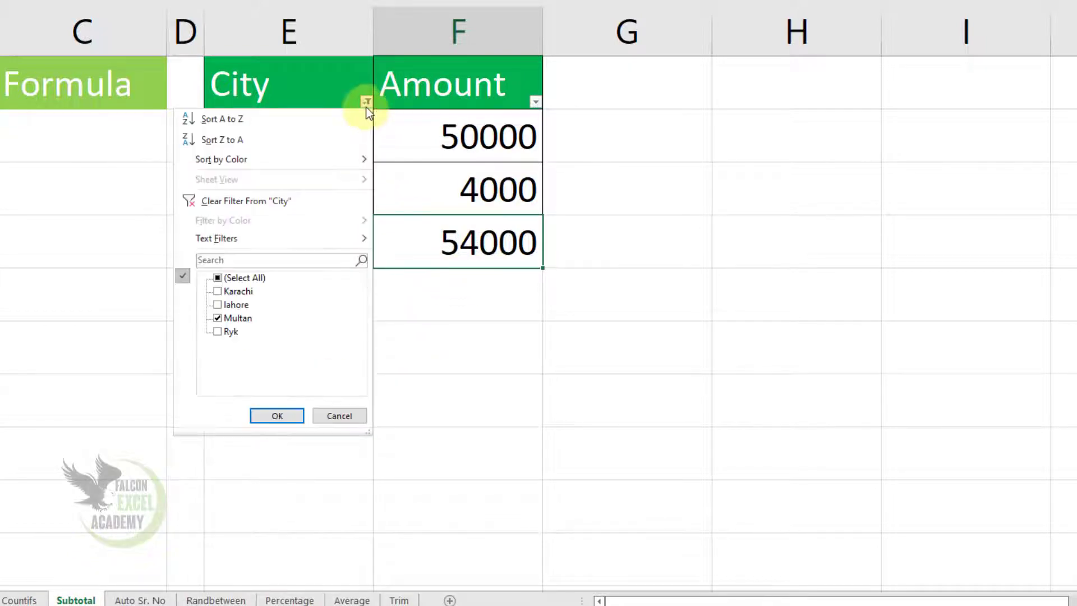
click(217, 318)
click(218, 305)
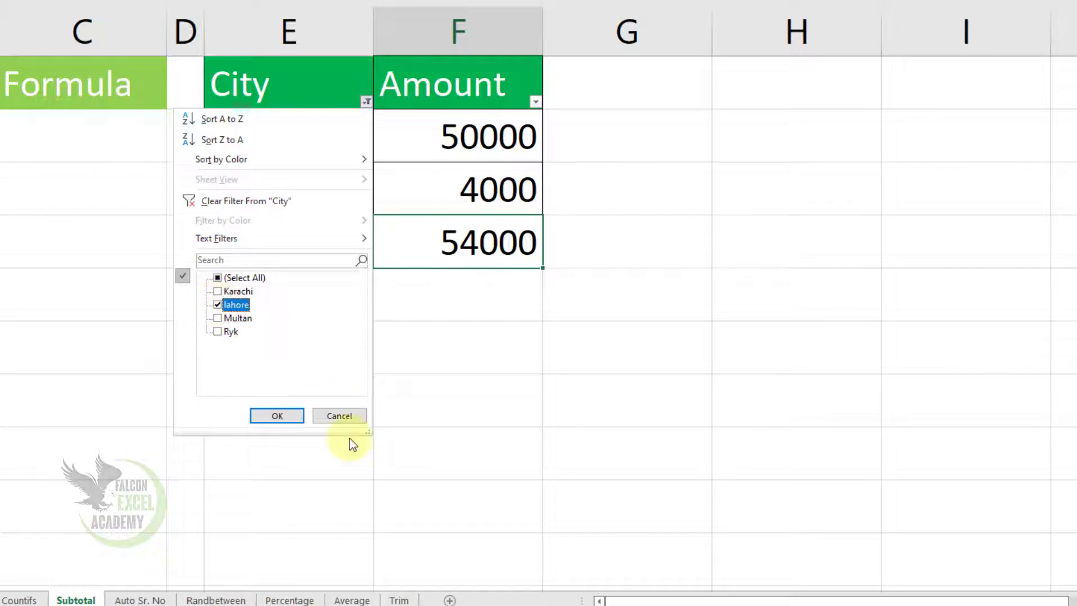
click(278, 416)
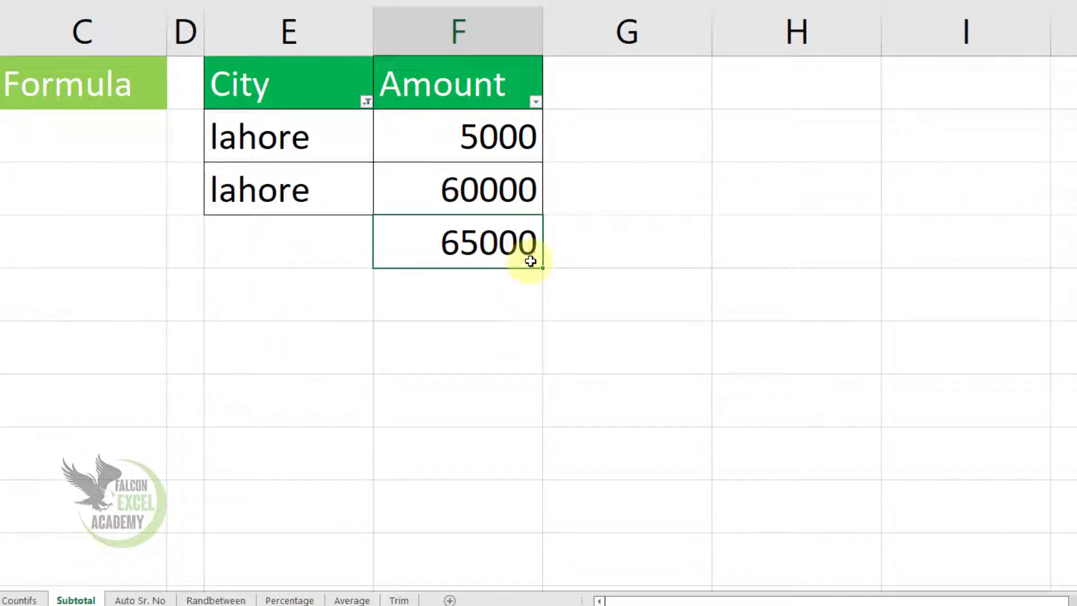
click(365, 103)
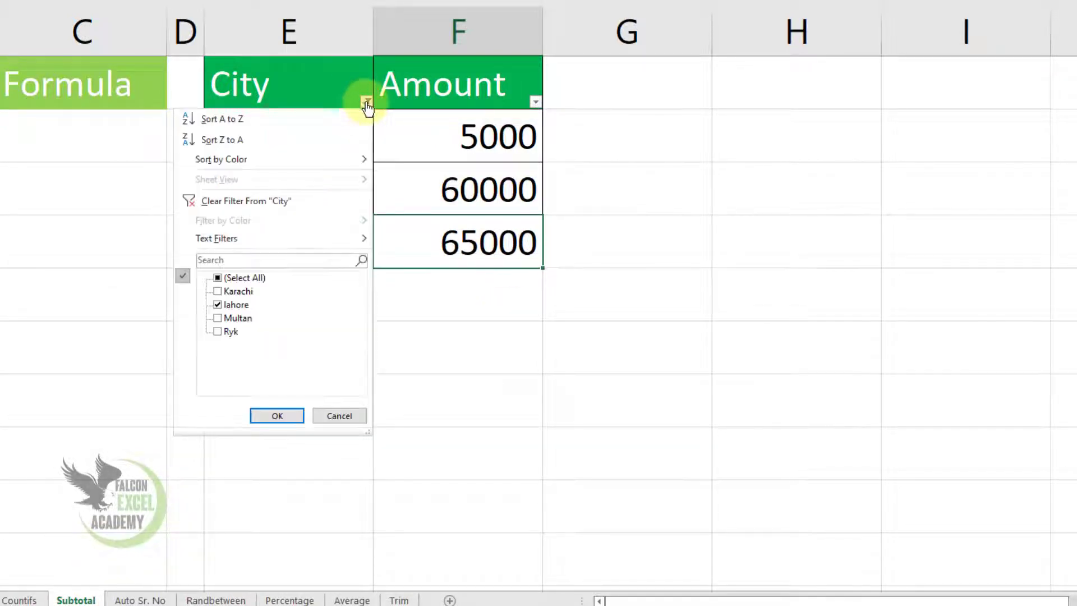
click(239, 278)
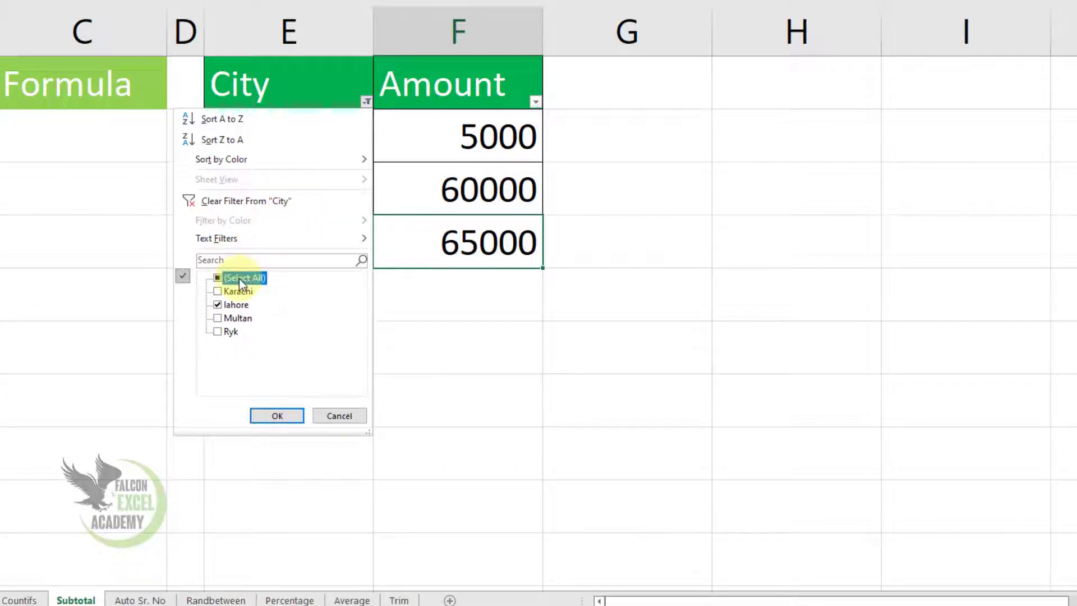
click(288, 422)
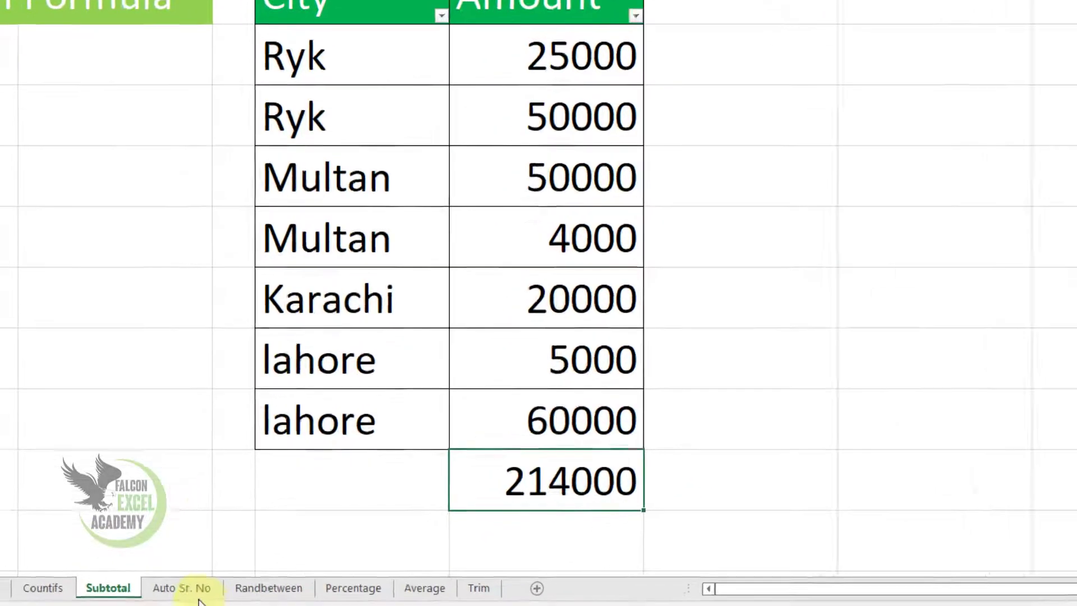
On the Auto Sr. No sheet, clear the names and amounts in F4:G10
click(315, 557)
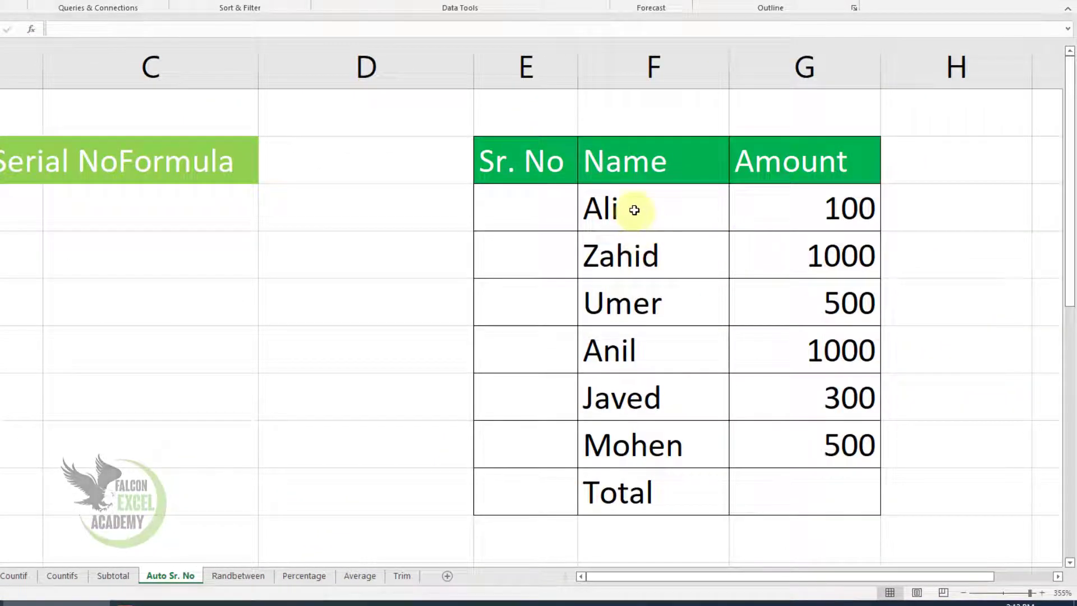
mouse_move(637, 207)
mouse_down()
mouse_move(666, 325)
mouse_move(813, 474)
mouse_up()
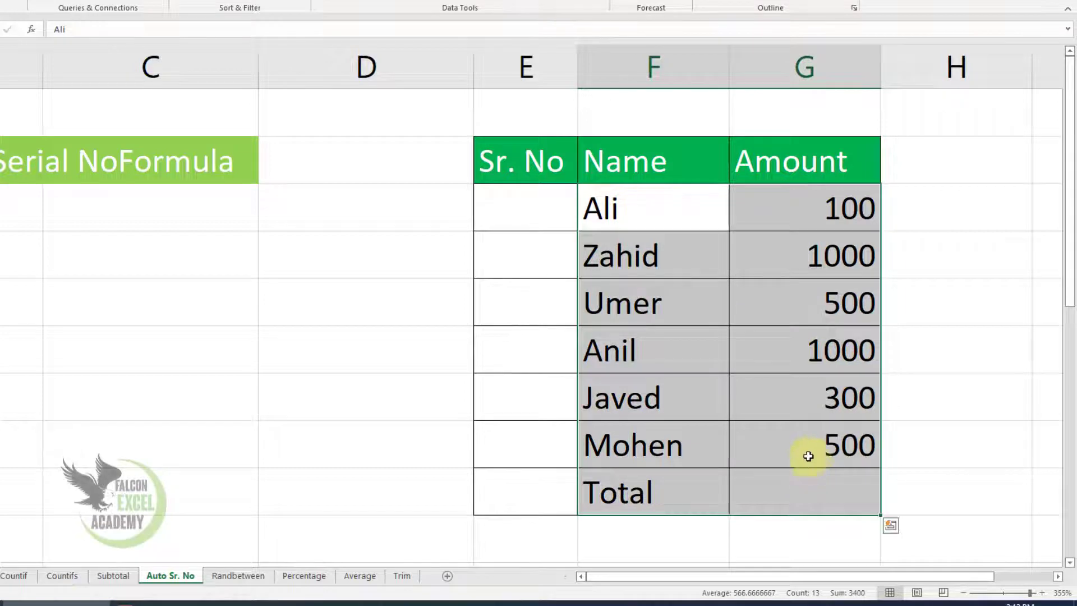
key(Delete)
click(584, 327)
Enter 1 as the first serial number in E4
click(533, 205)
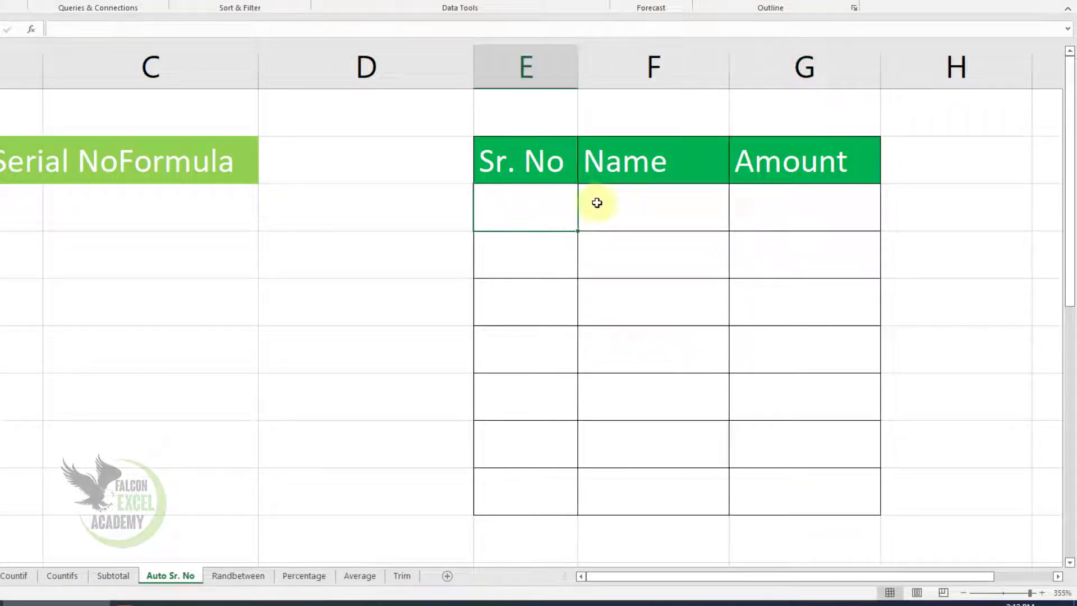
click(640, 200)
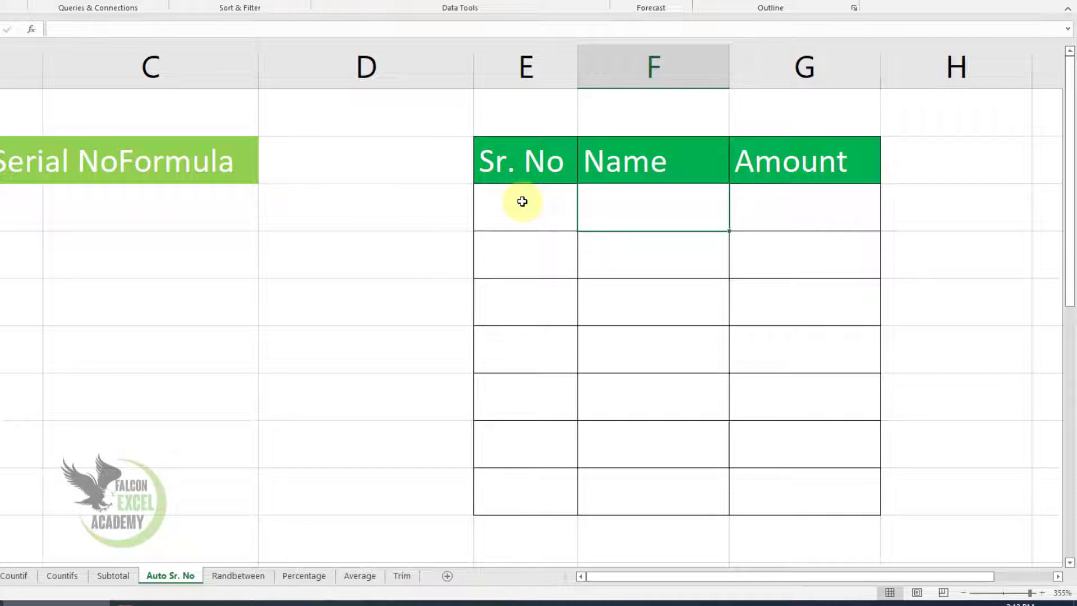
click(556, 206)
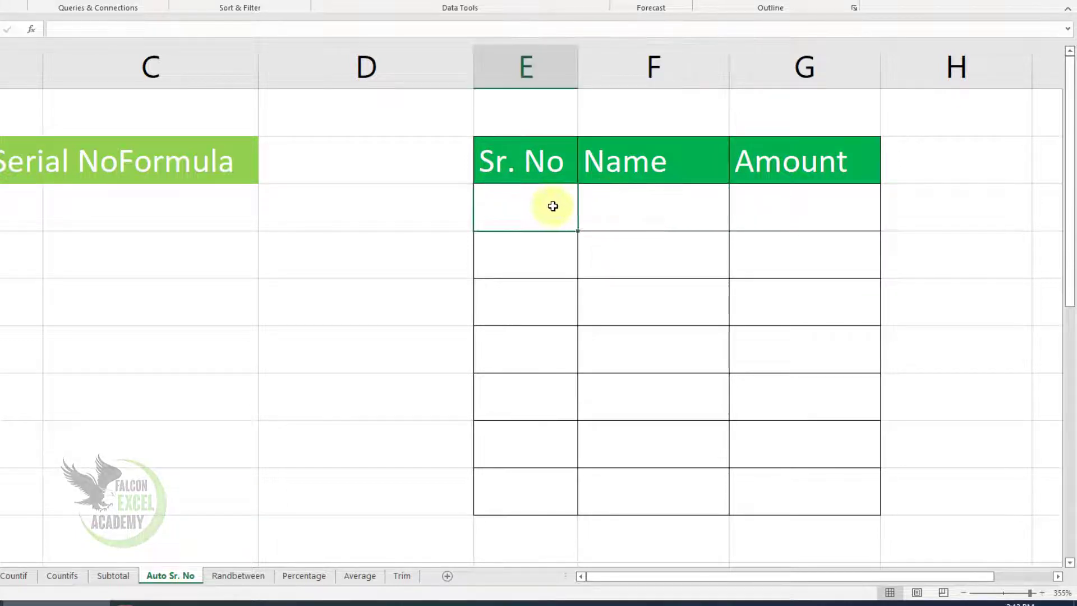
text(1)
click(653, 212)
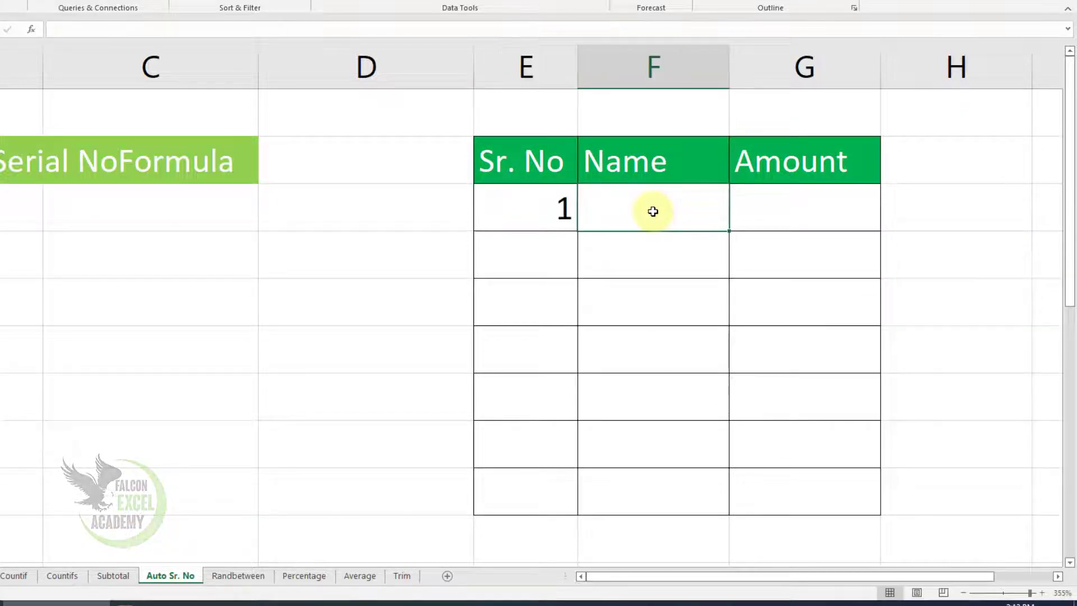
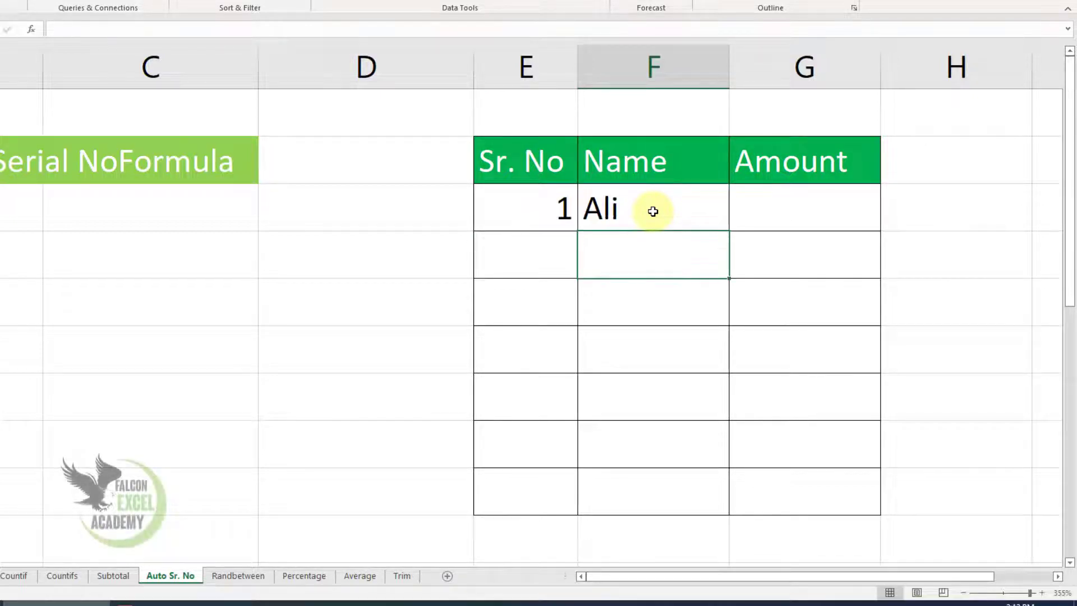
In cell E5, under the serial number 1, begin the formula =IF(ISBLANK
key(Left)
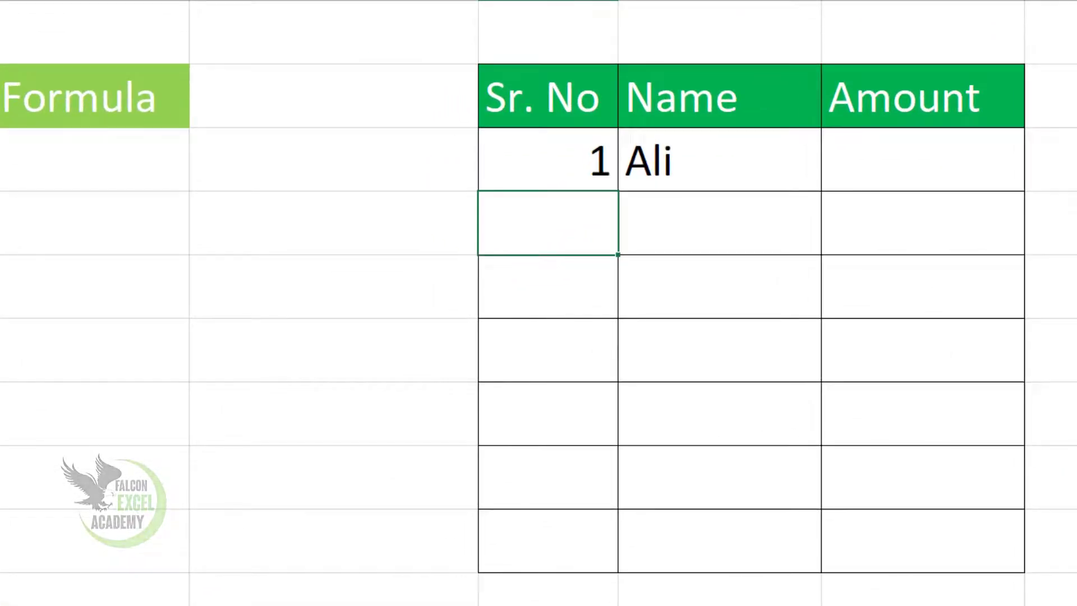
click(581, 161)
click(584, 232)
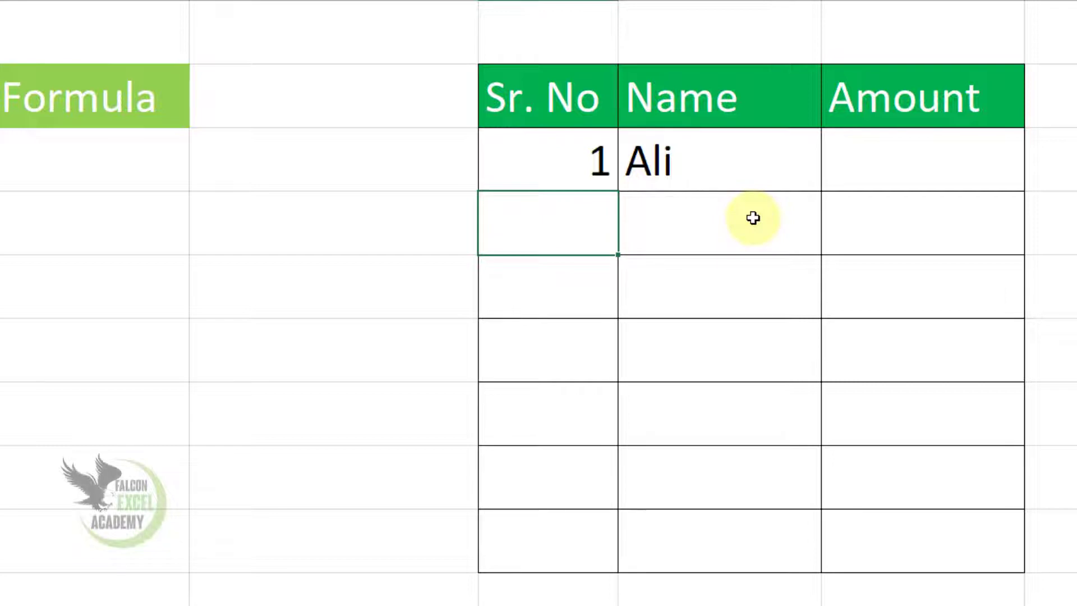
Enter =IF(ISBLANK(F4)," ",E3+1) in E4 so the next serial number appears only when F4 has a name
text(=if(isblank(f4)," ",e3+1)
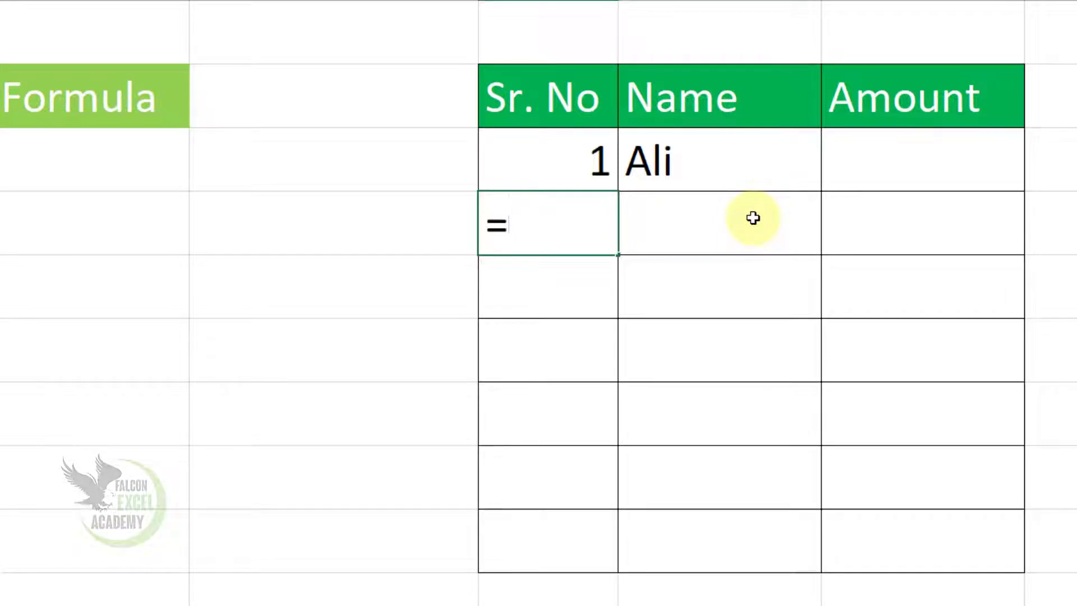
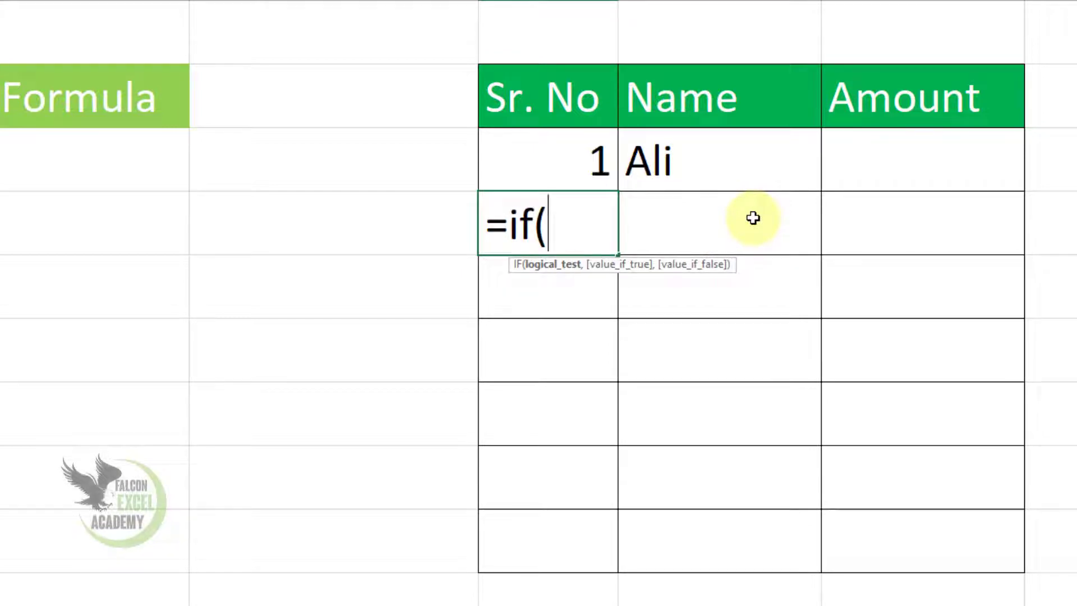
In cell E5, under the serial number 1, begin the formula =IF(ISBLANK
Enter =IF(ISBLANK(F4)," ",E3+1) in E4 so the next serial number appears only when F4 has a name
text(if(isblank()
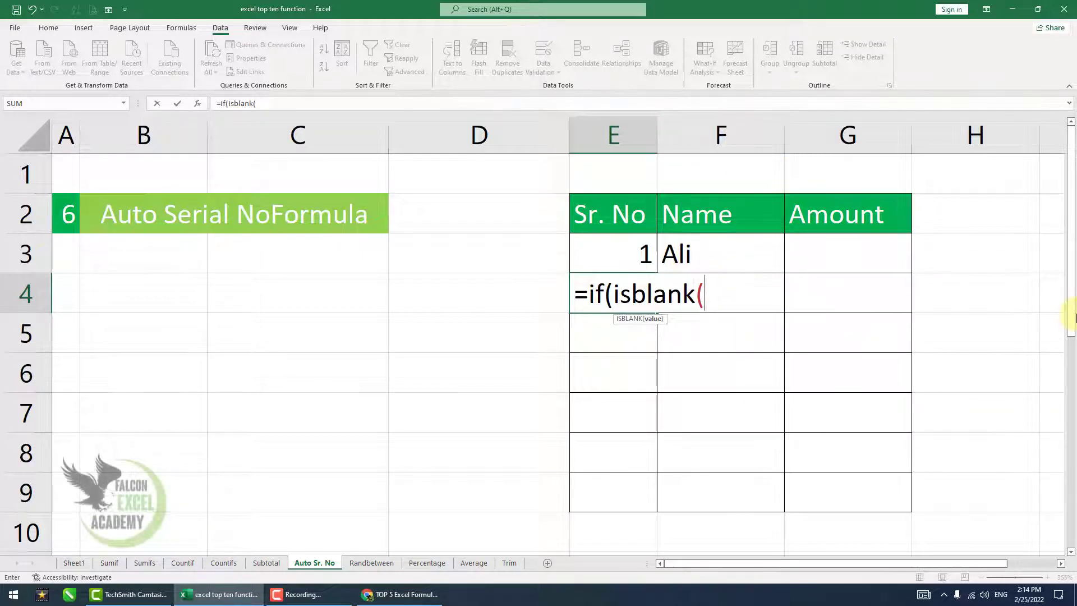
text(f4)
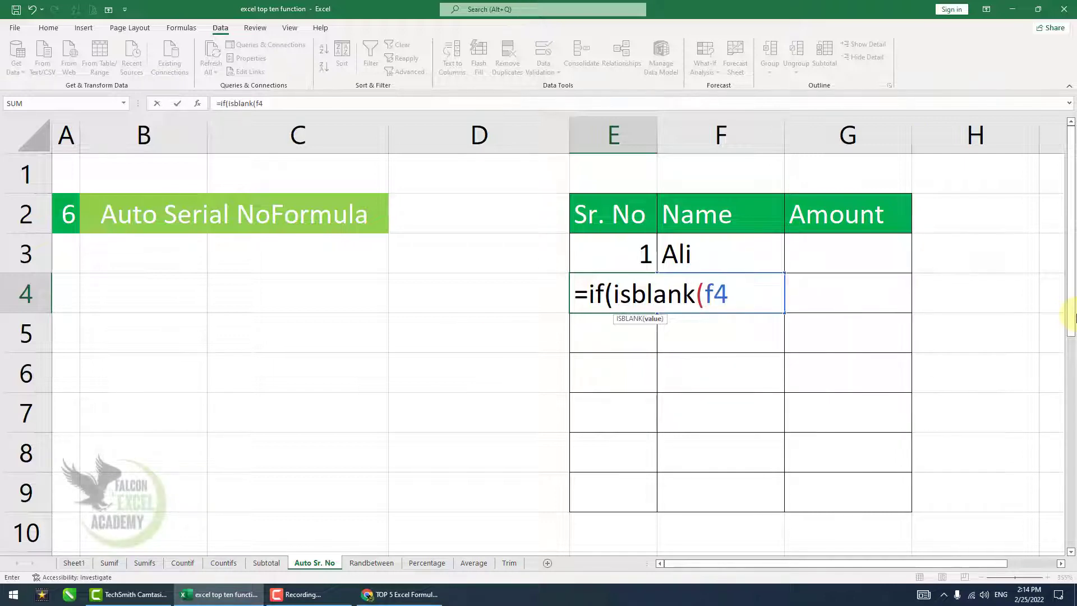
text())
text(,)
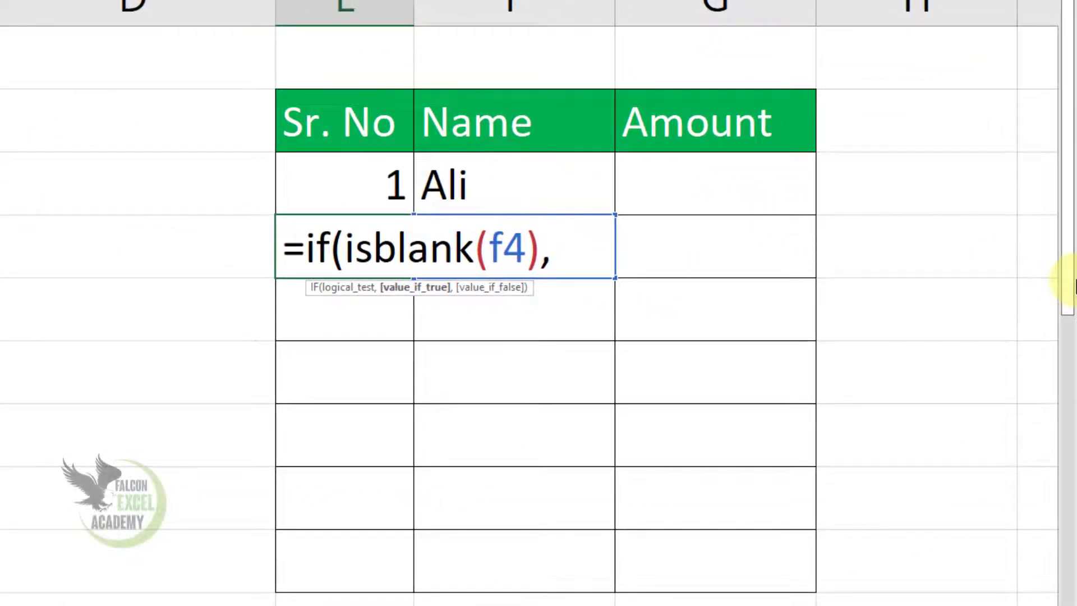
text(")
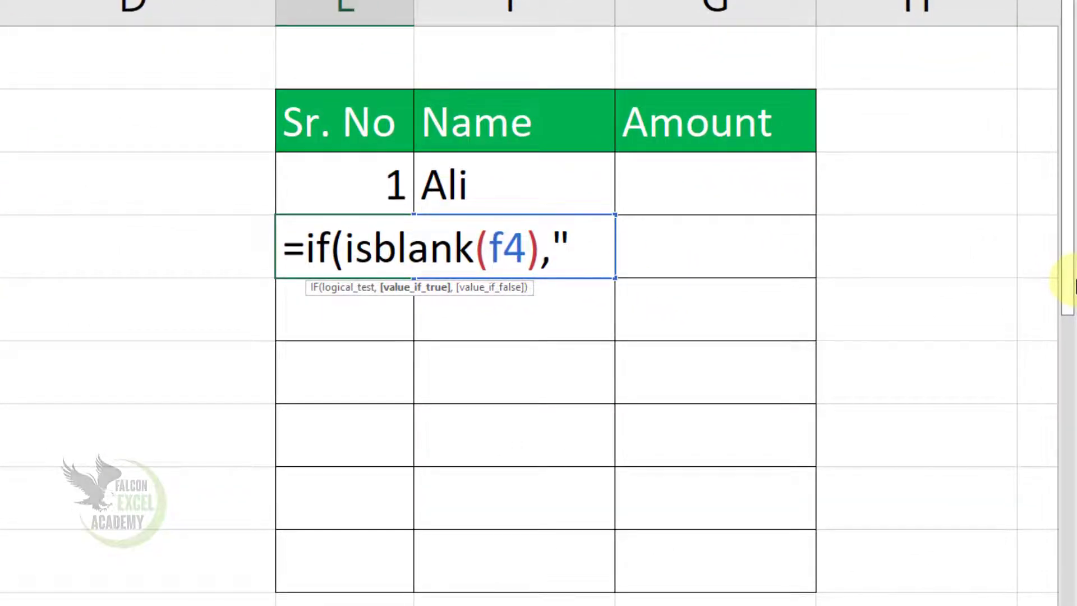
text( ",)
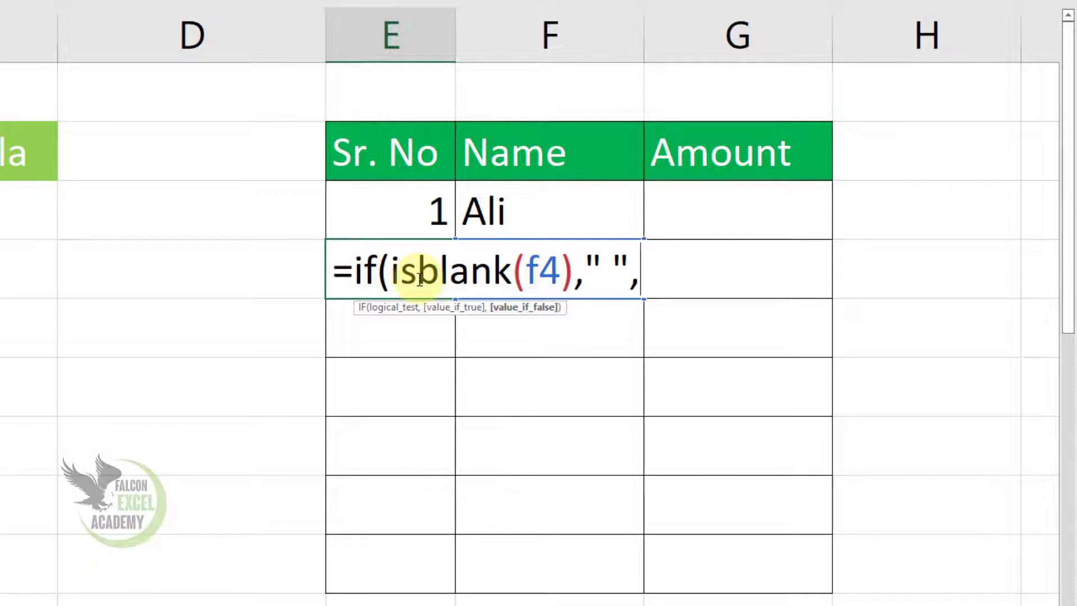
text(e)
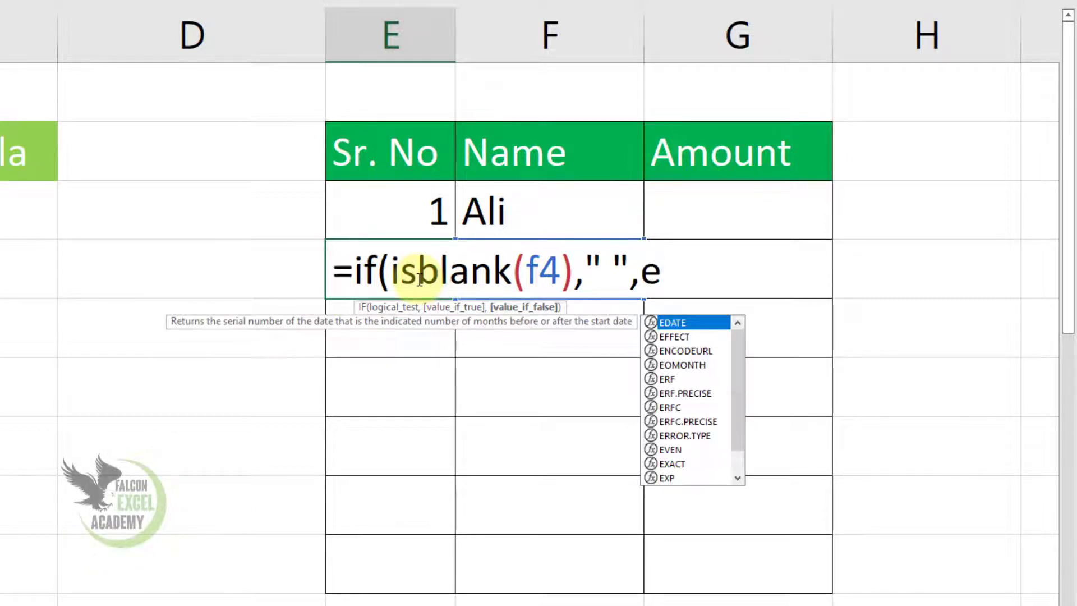
text(3+1)
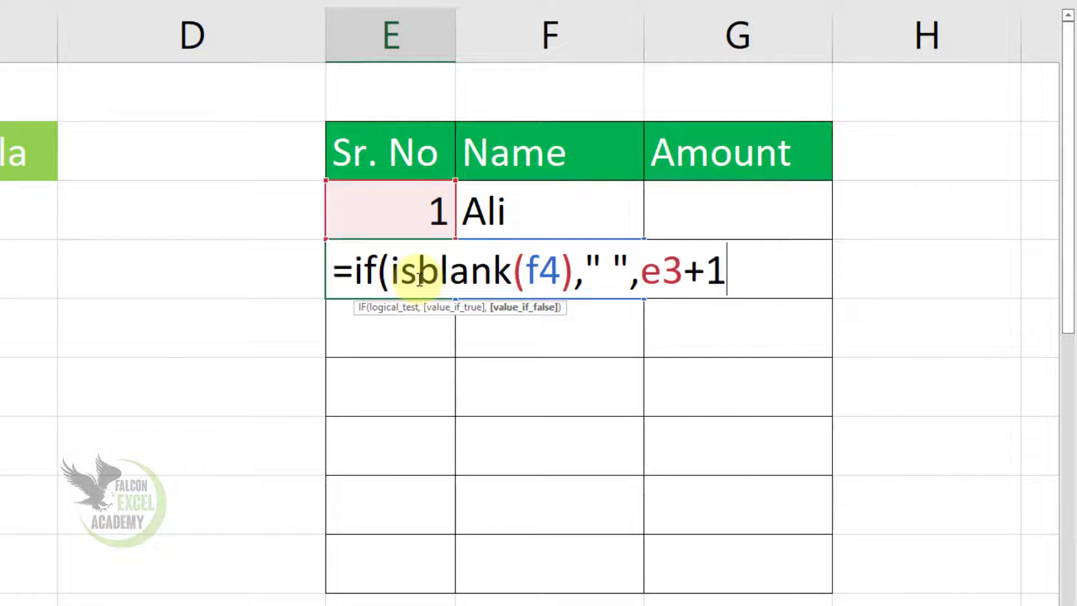
text())
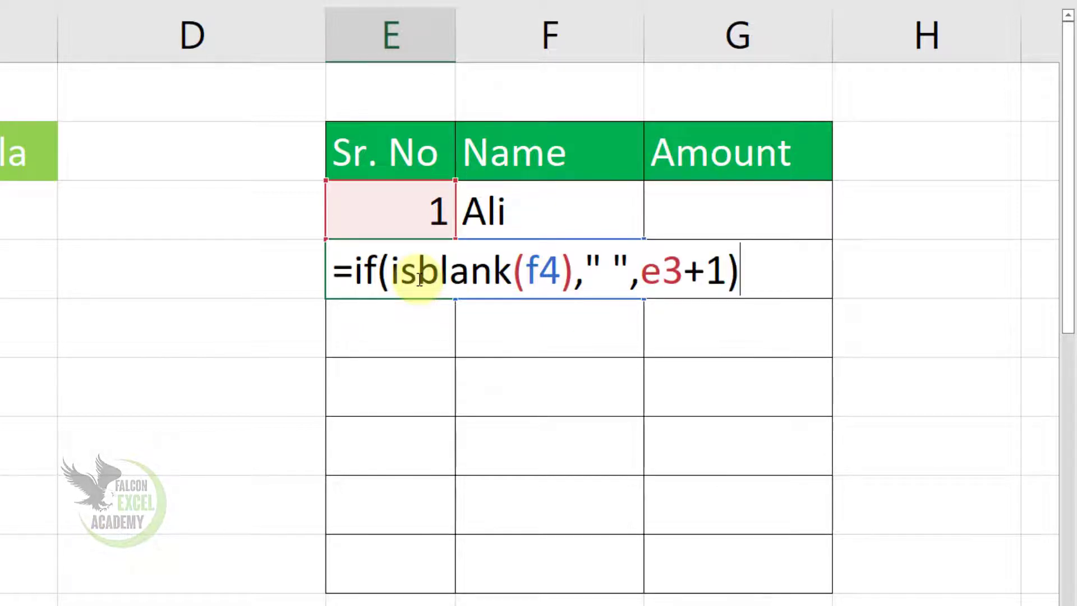
key(Return)
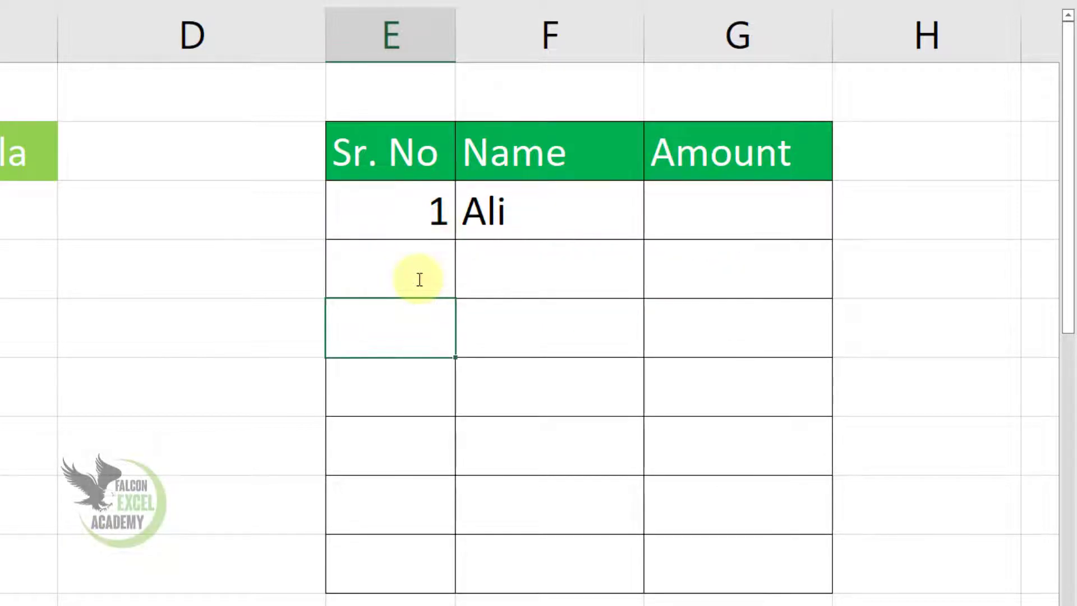
Enter Zahid in F4 and copy the E4:E5 serial-number formula down to row 10
click(577, 276)
click(389, 278)
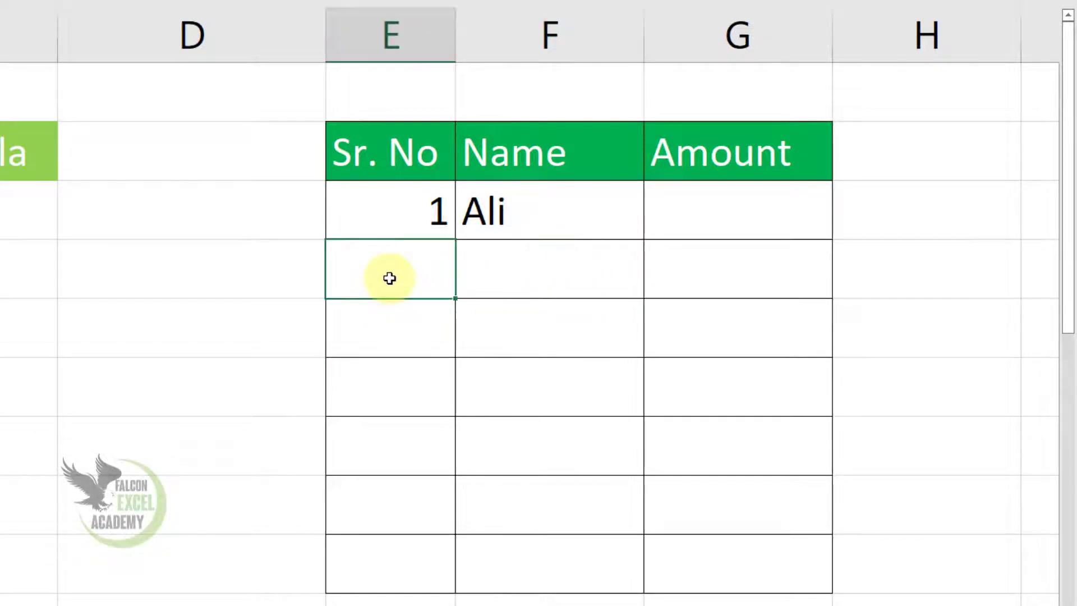
click(517, 273)
text(Zahi)
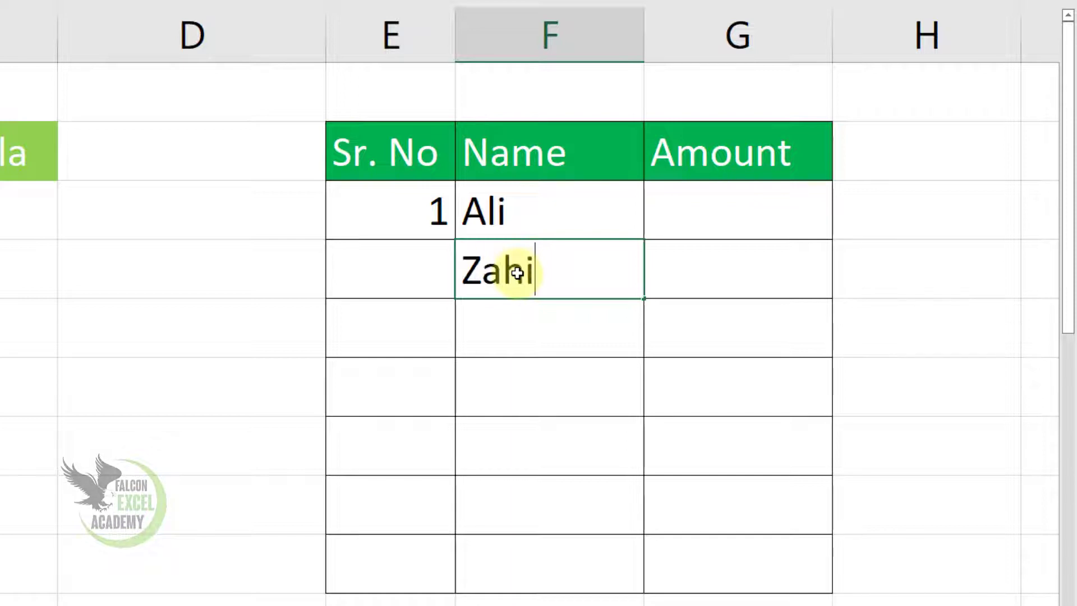
text(d)
key(Return)
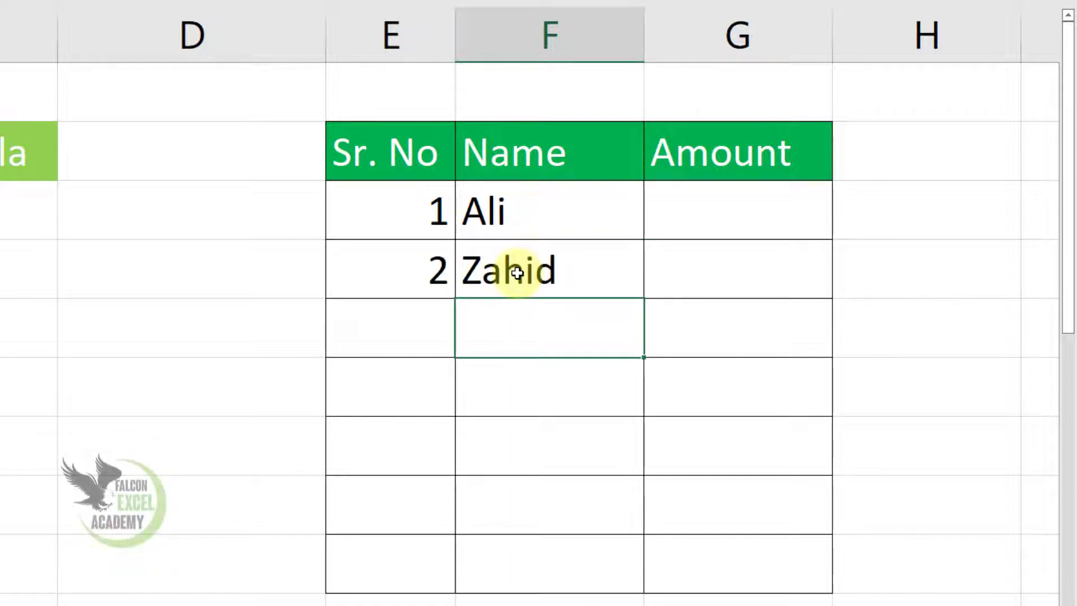
drag(396, 253, 450, 303)
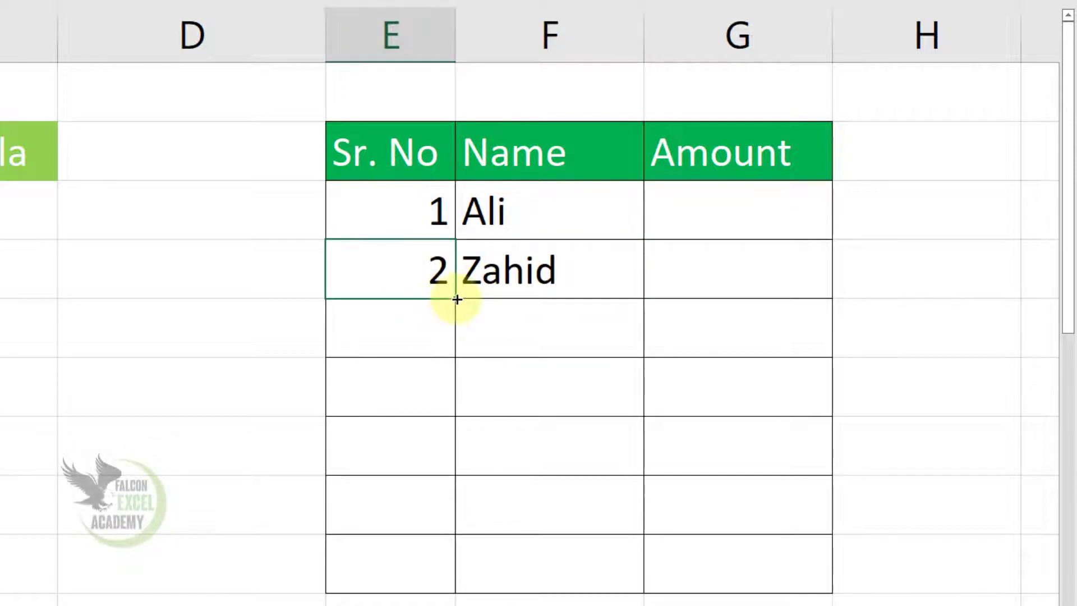
drag(462, 394, 447, 573)
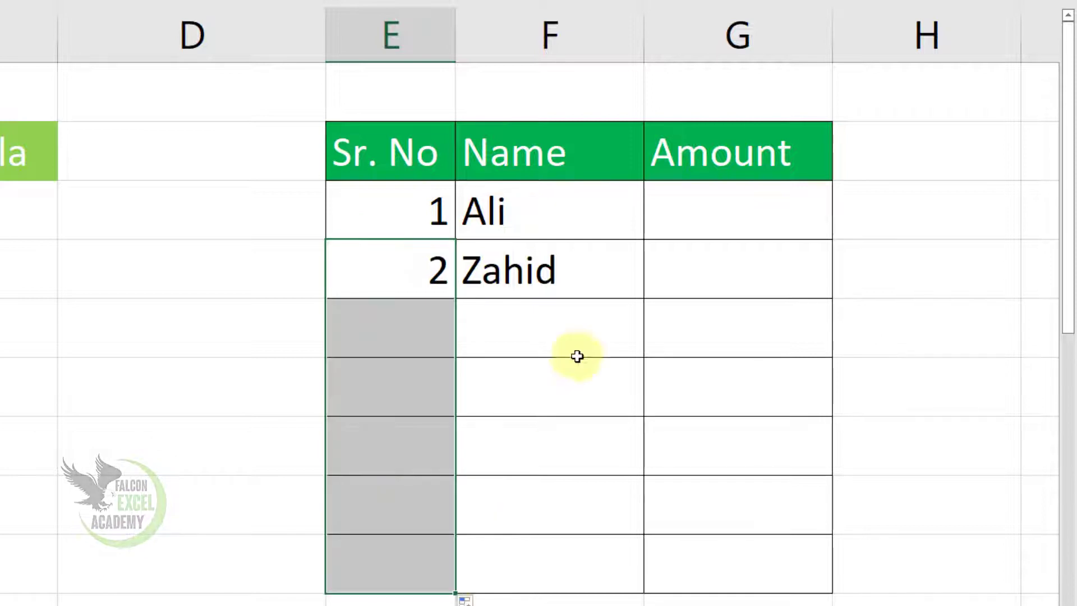
Enter tahir, anil, majid, mohen and rashid down the Name column, then go to the Randbetween sheet
click(581, 343)
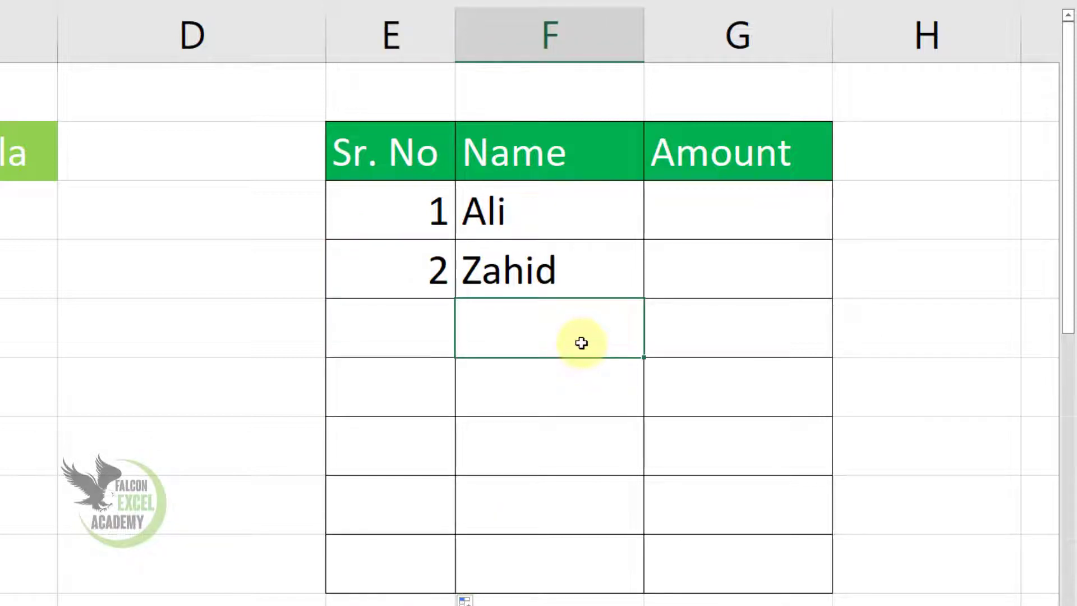
text(tahir)
key(Return)
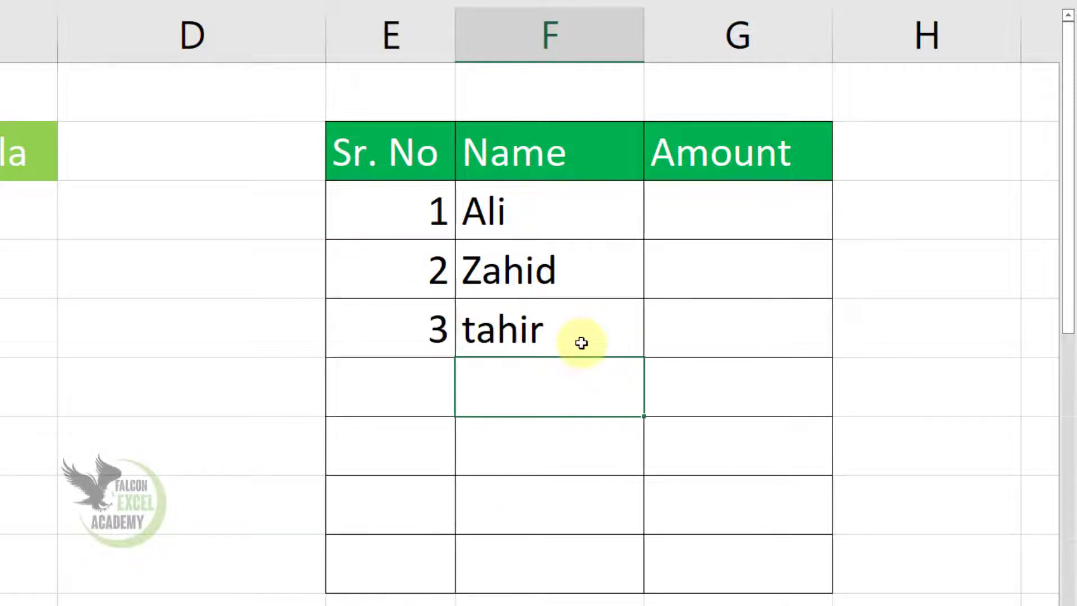
text(anil)
key(Return)
text(majid)
key(Return)
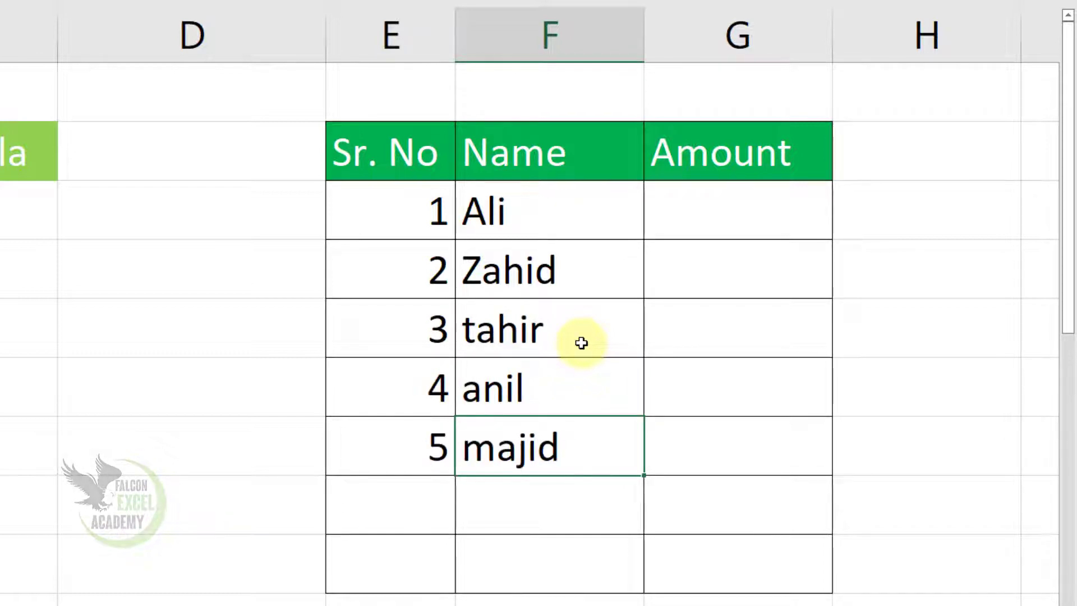
key(Return)
text(mohen)
key(Return)
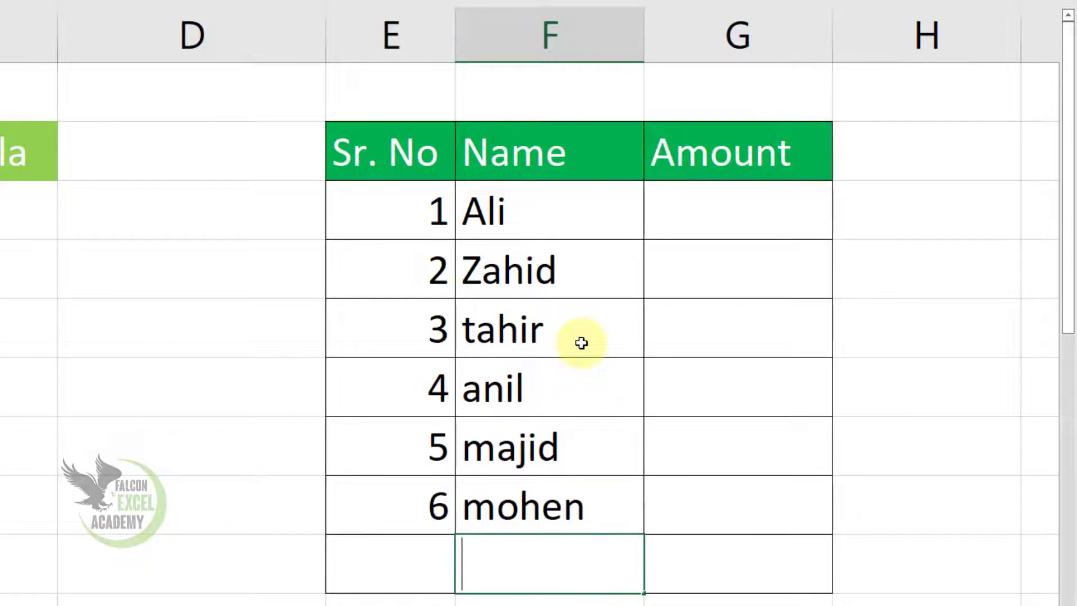
text(rashi)
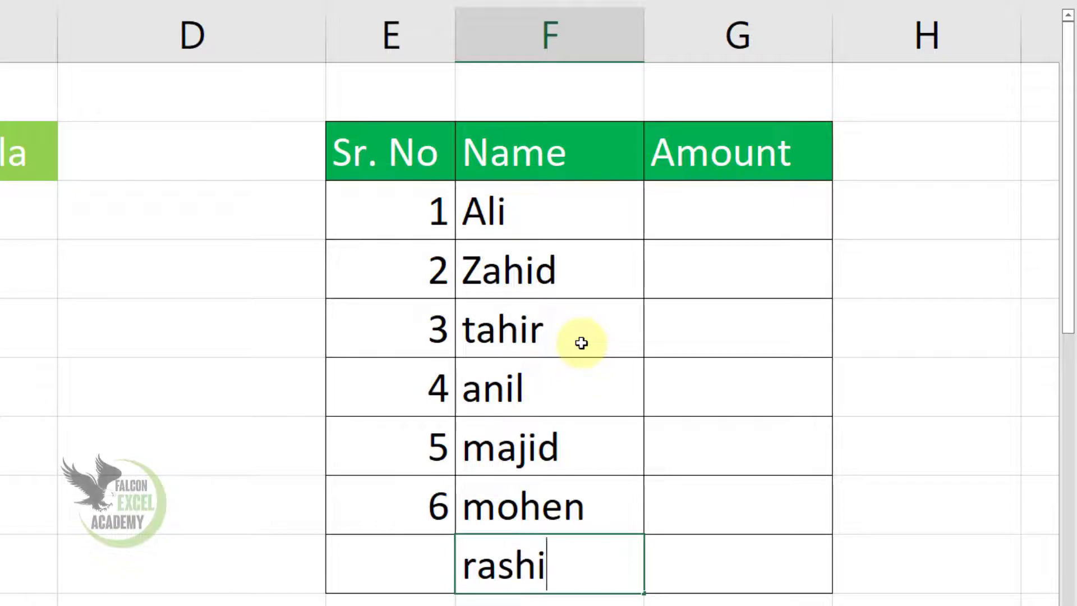
text(d)
key(Return)
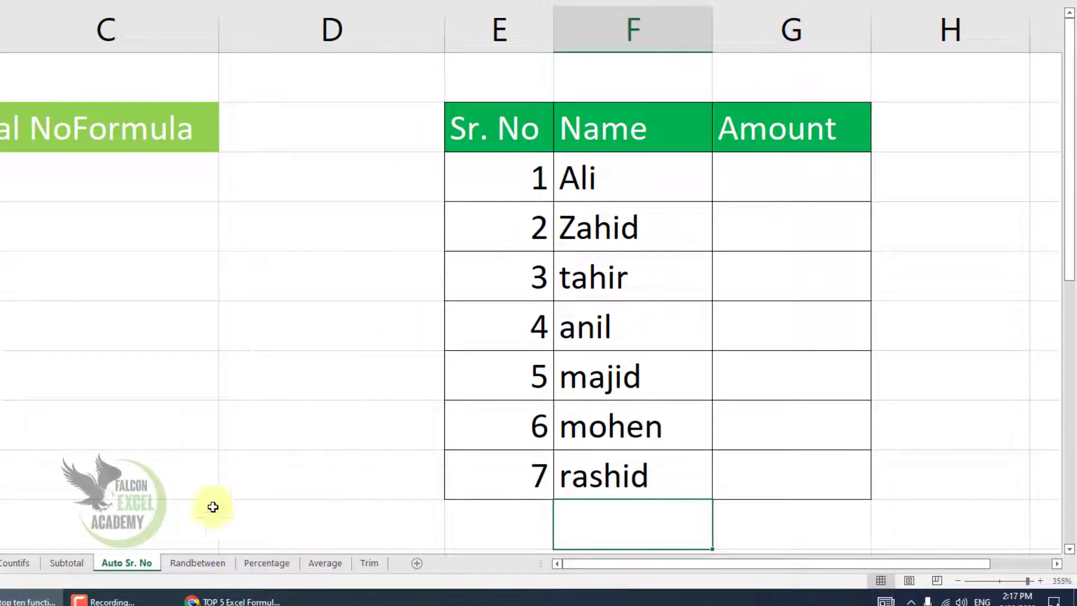
click(199, 562)
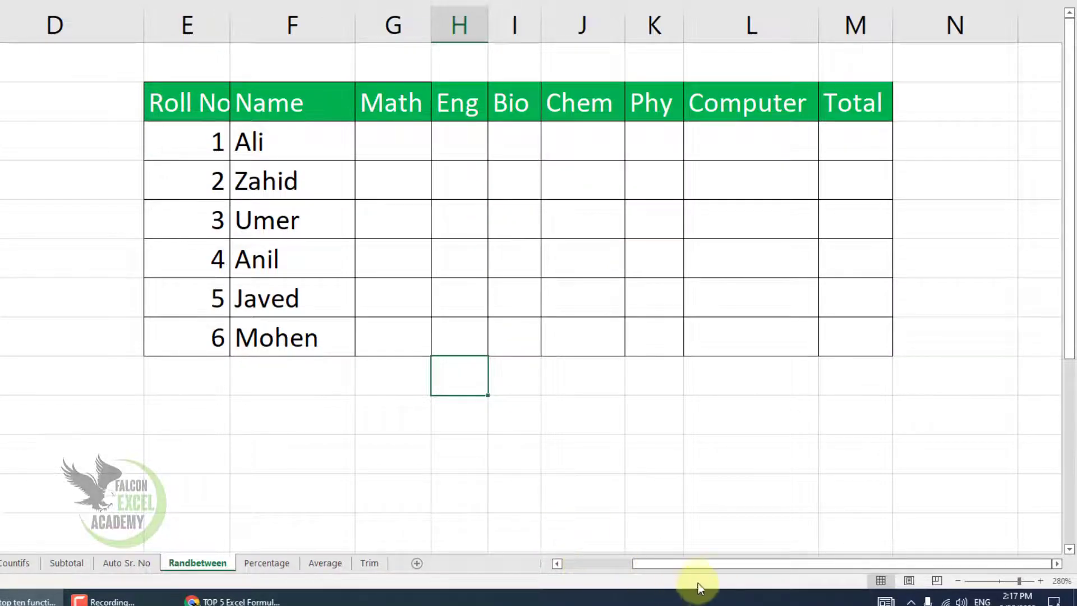
Narrow column D and select the empty G3:L8 marks block covering all six students
drag(722, 570, 702, 567)
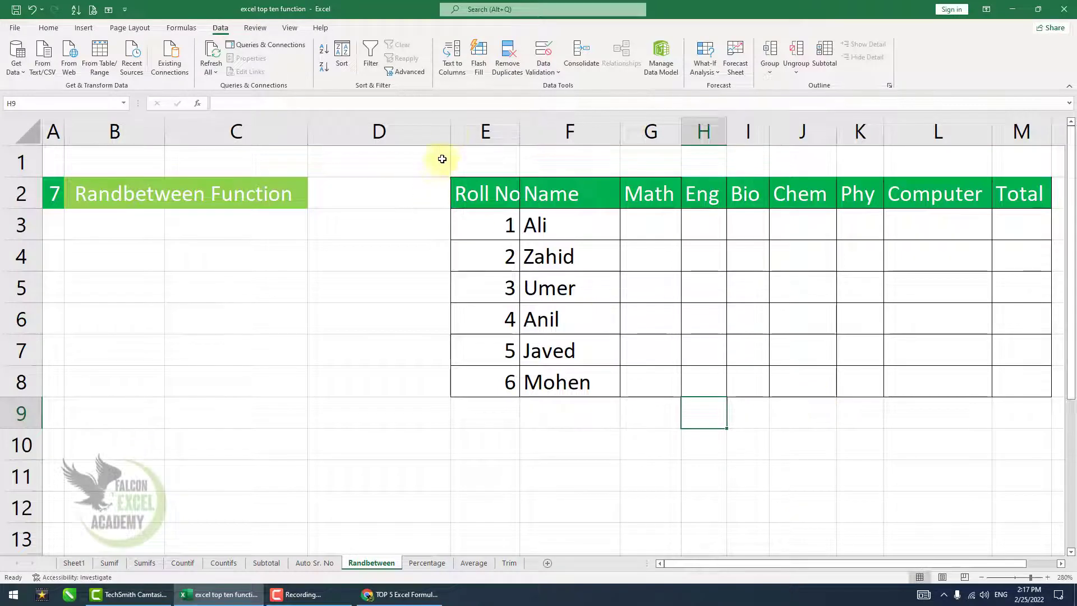
drag(452, 133, 337, 135)
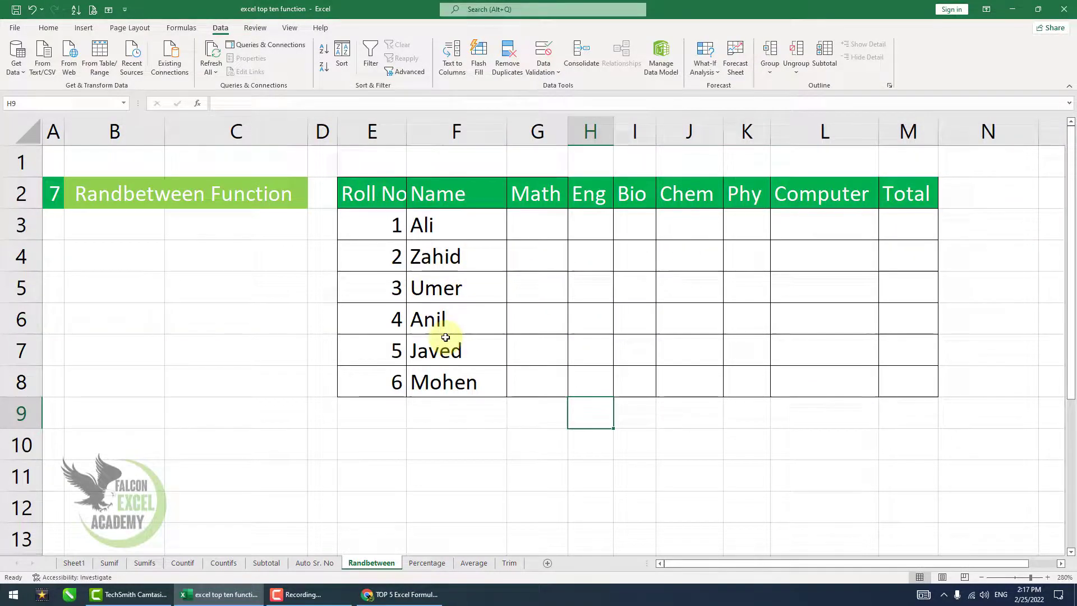
drag(433, 224, 440, 372)
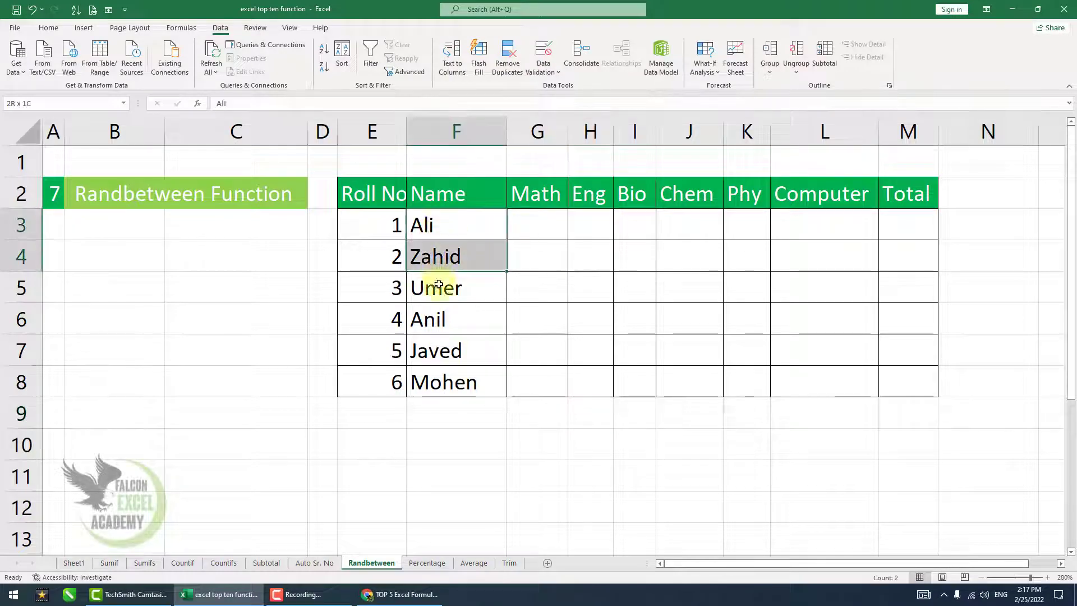
drag(547, 224, 829, 356)
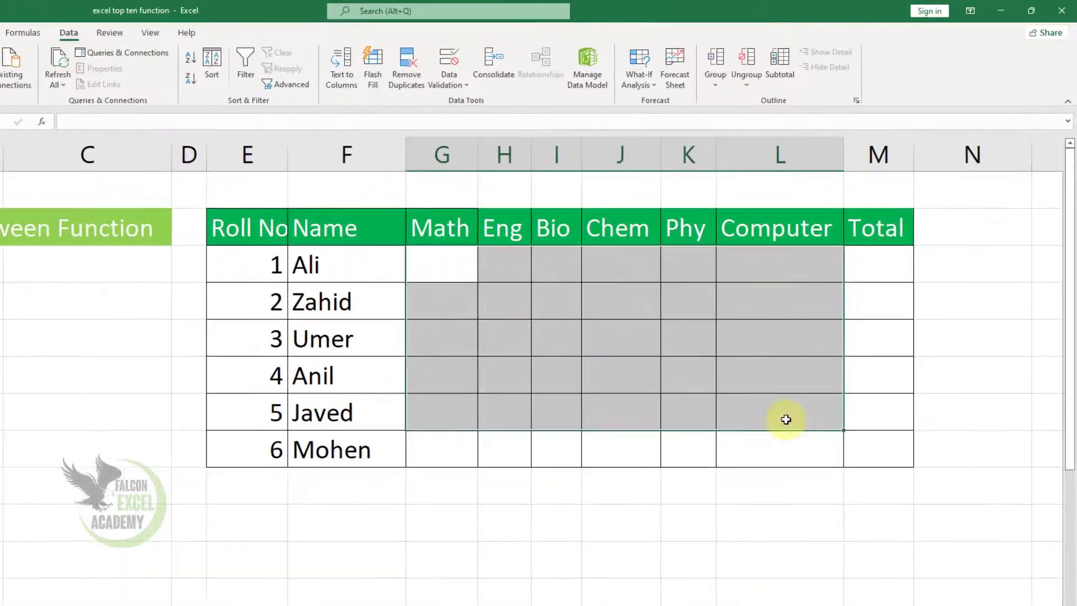
drag(786, 419, 788, 441)
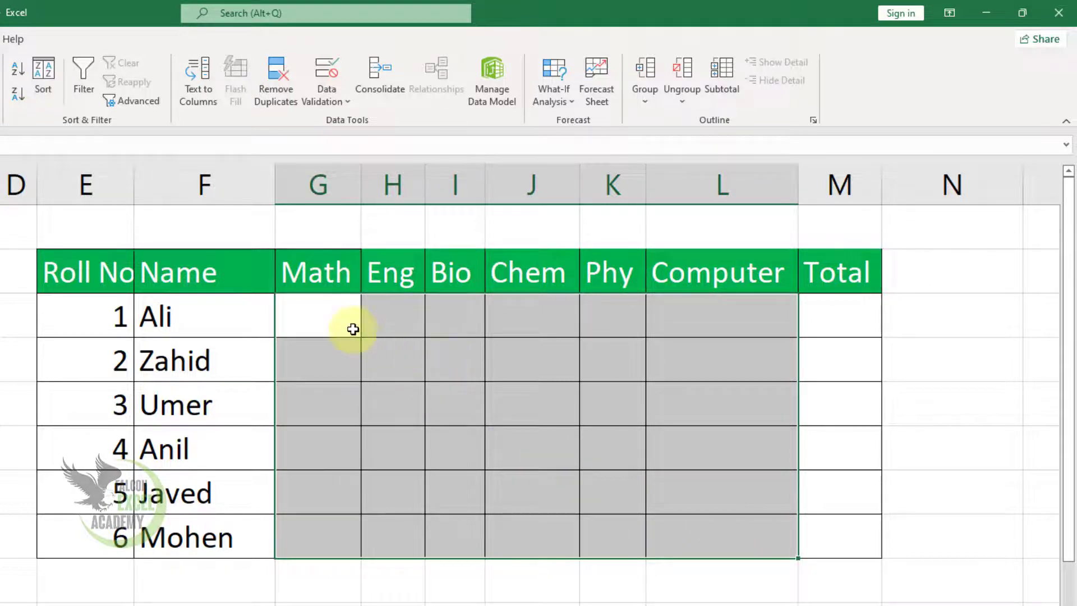
mouse_move(346, 327)
mouse_down()
mouse_move(547, 349)
mouse_move(702, 413)
mouse_move(711, 529)
mouse_up()
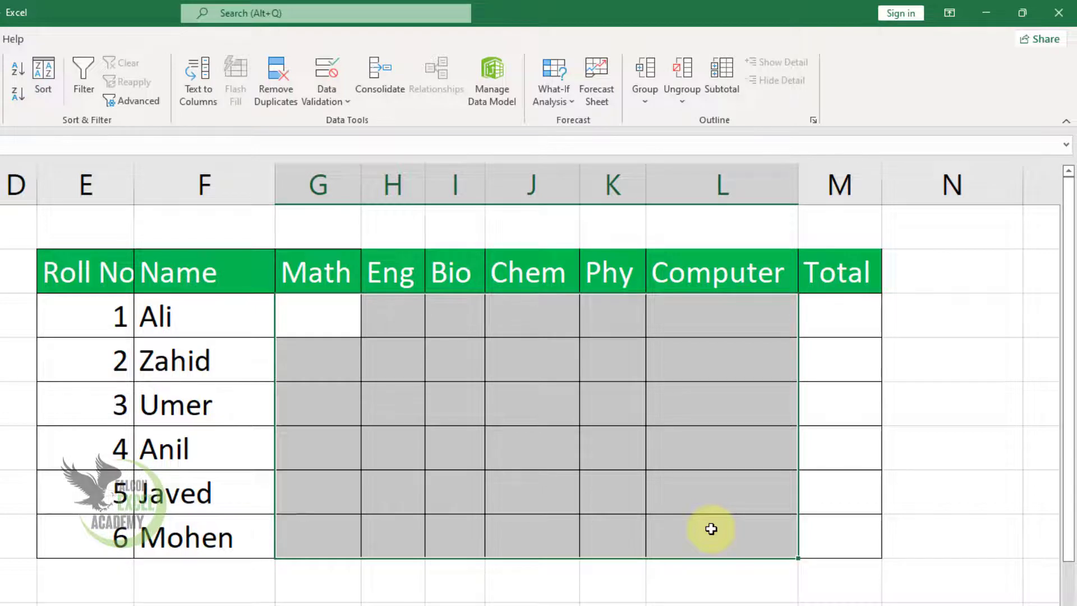
mouse_move(354, 305)
mouse_down()
mouse_move(707, 415)
mouse_move(712, 524)
mouse_up()
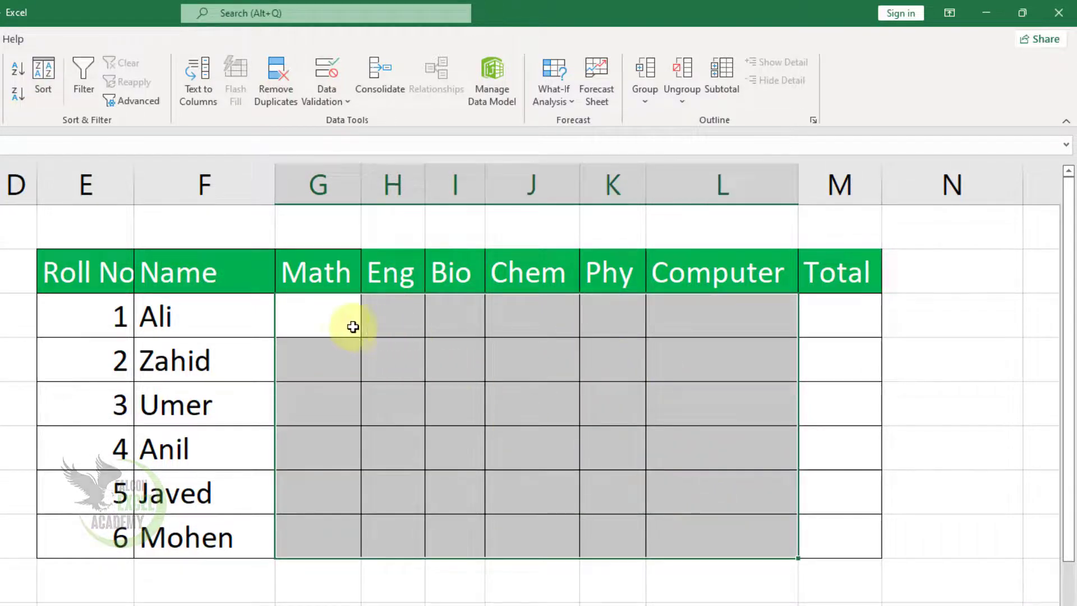
Fill all of G3:L8 at once with =RANDBETWEEN(40,80)
text(=)
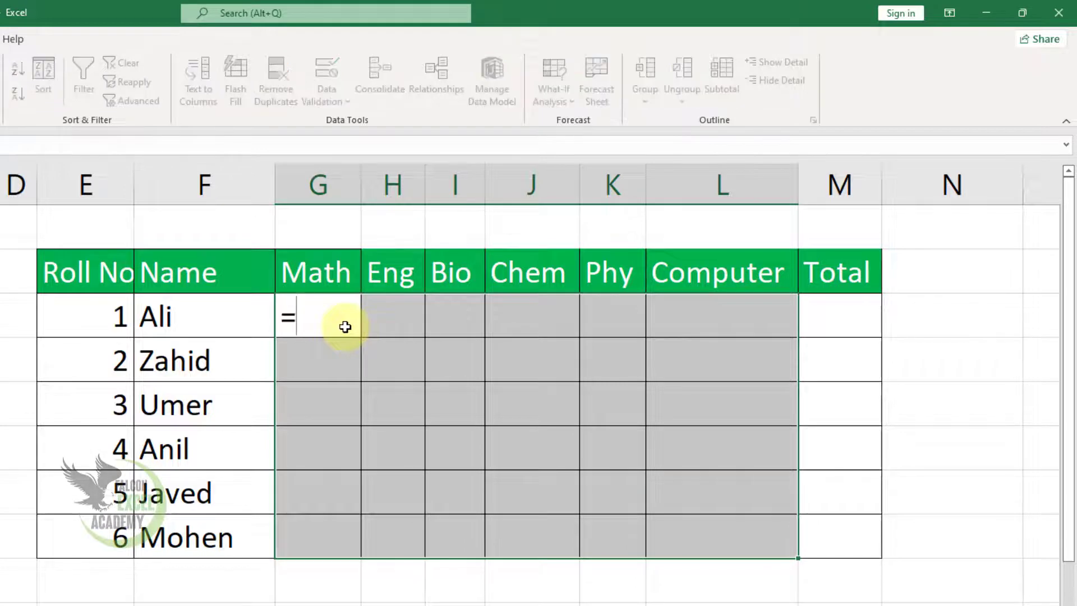
text(rand)
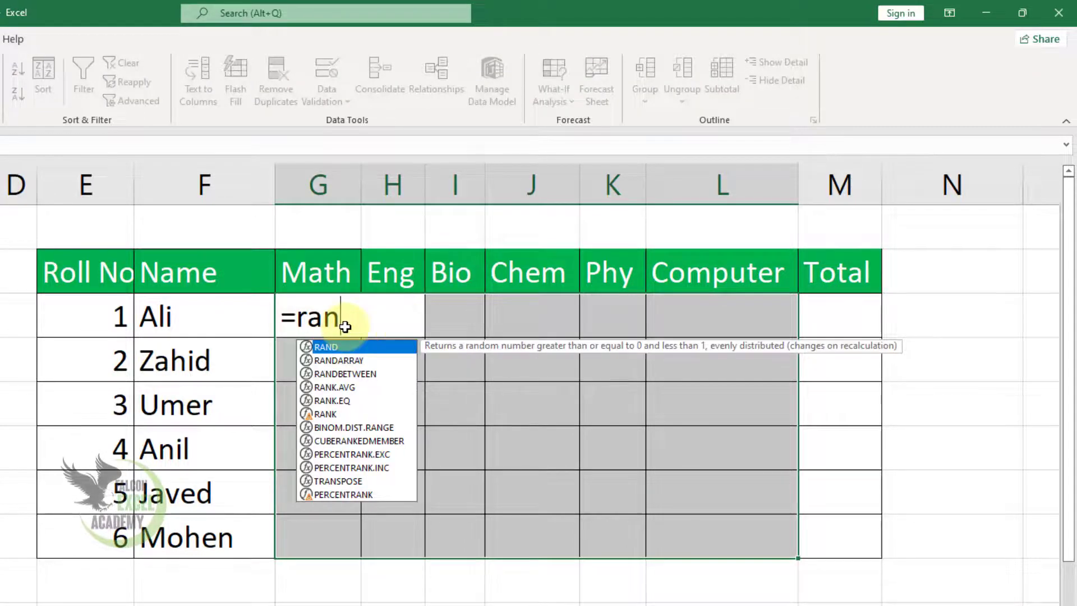
text(between)
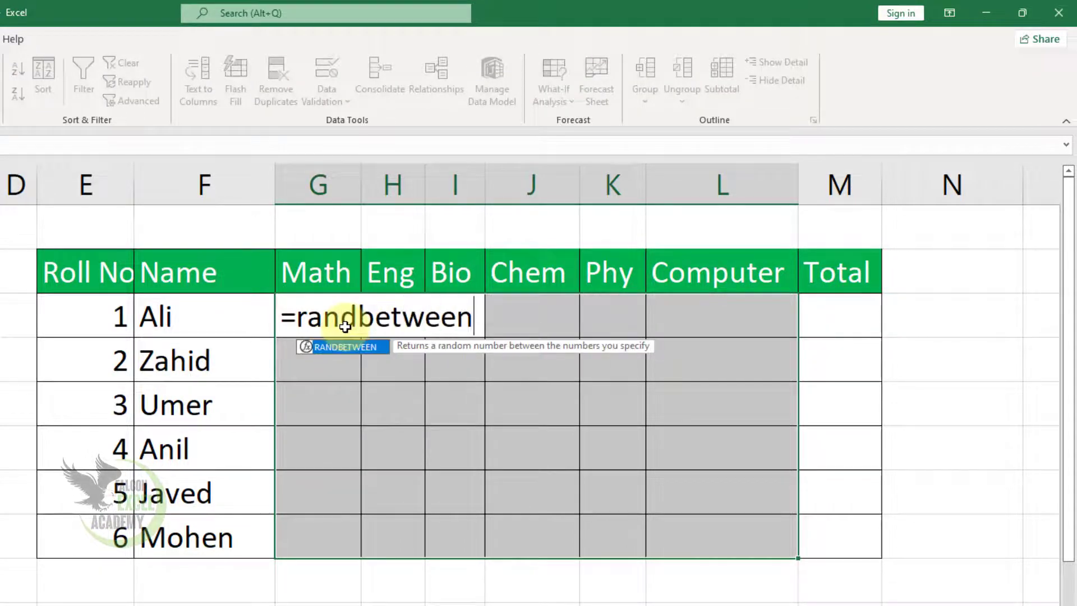
text(()
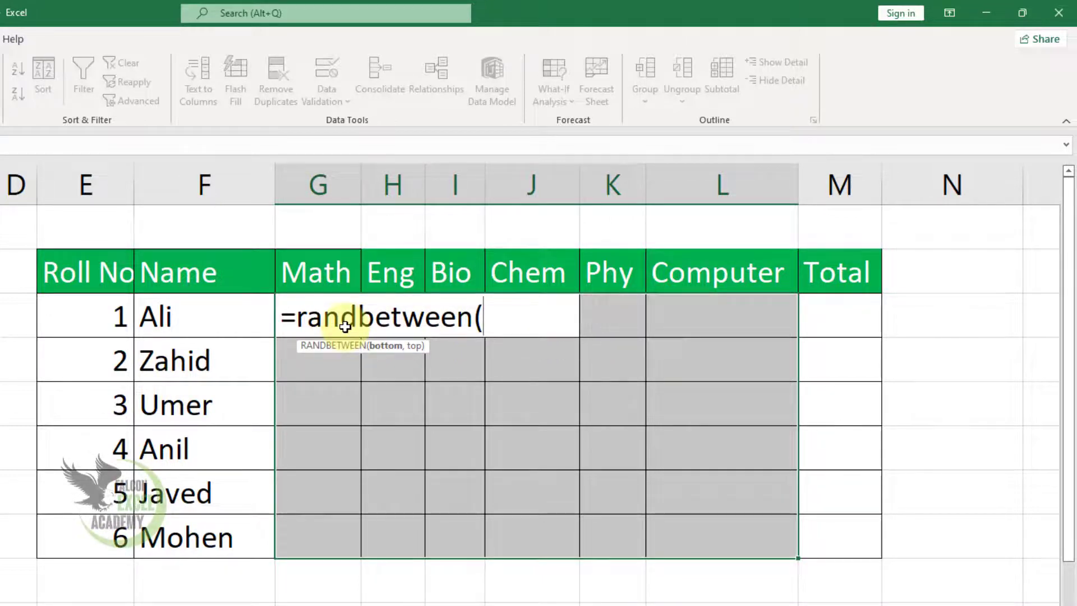
text(40,)
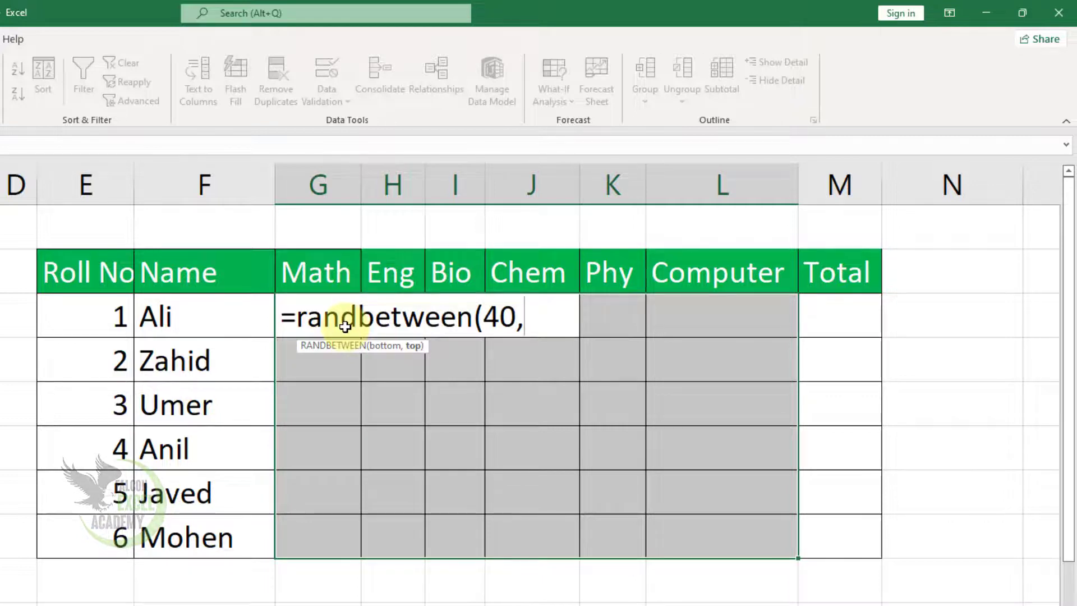
text(8)
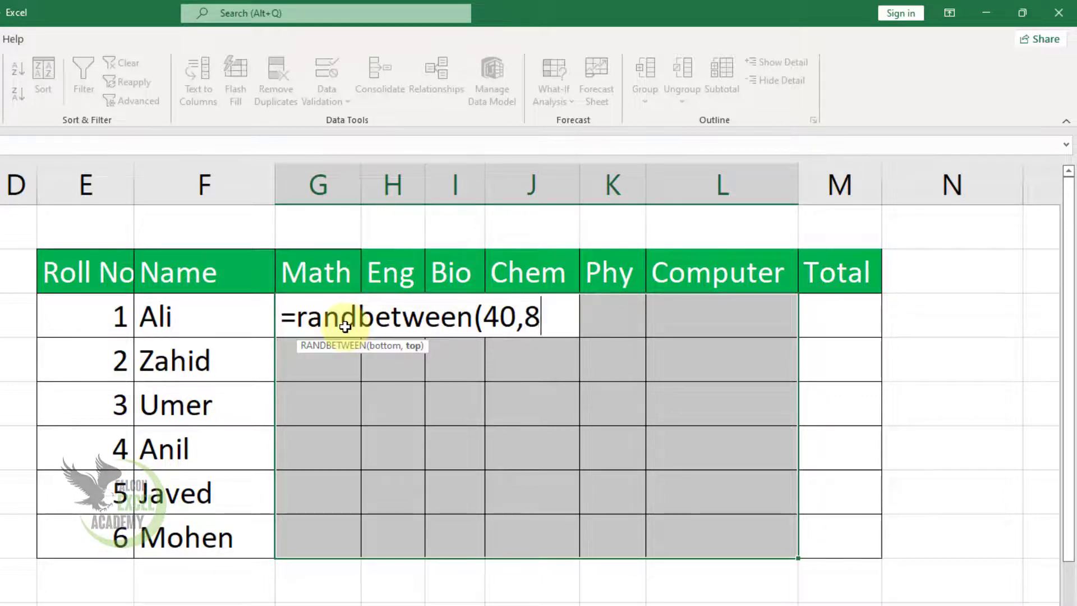
text(0)
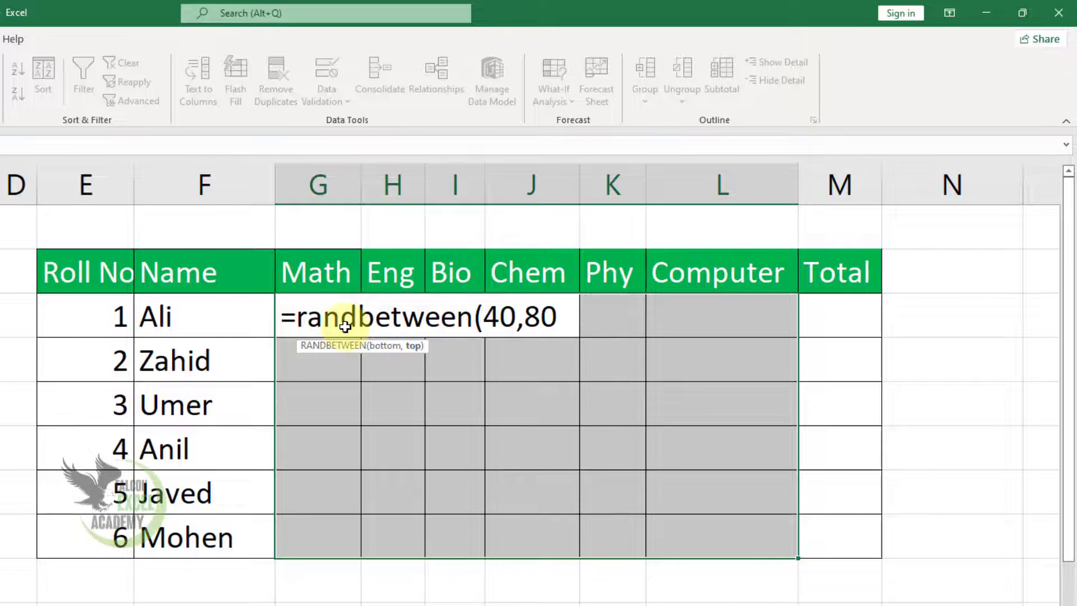
text())
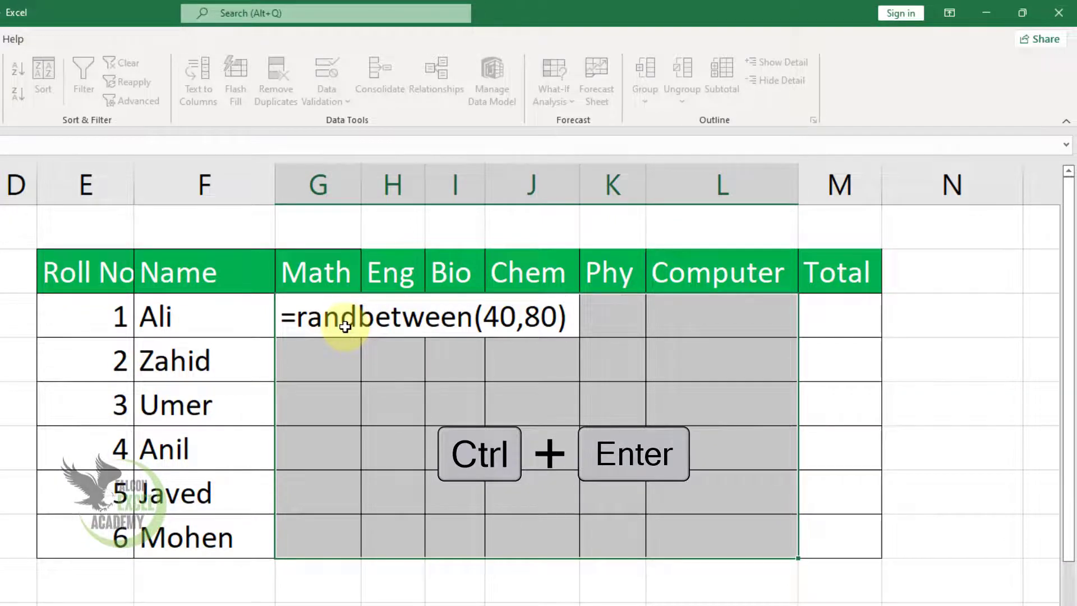
key(ctrl+Return)
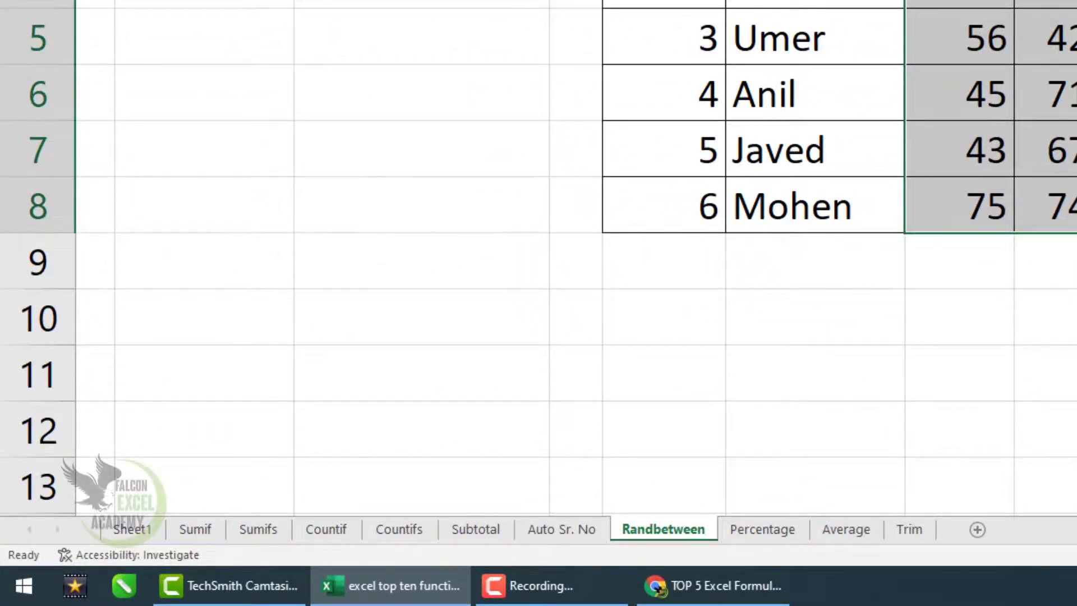
On the Percentage sheet, AutoSum each student's marks into Obt. cells M3:M8 (314 to 387)
click(576, 366)
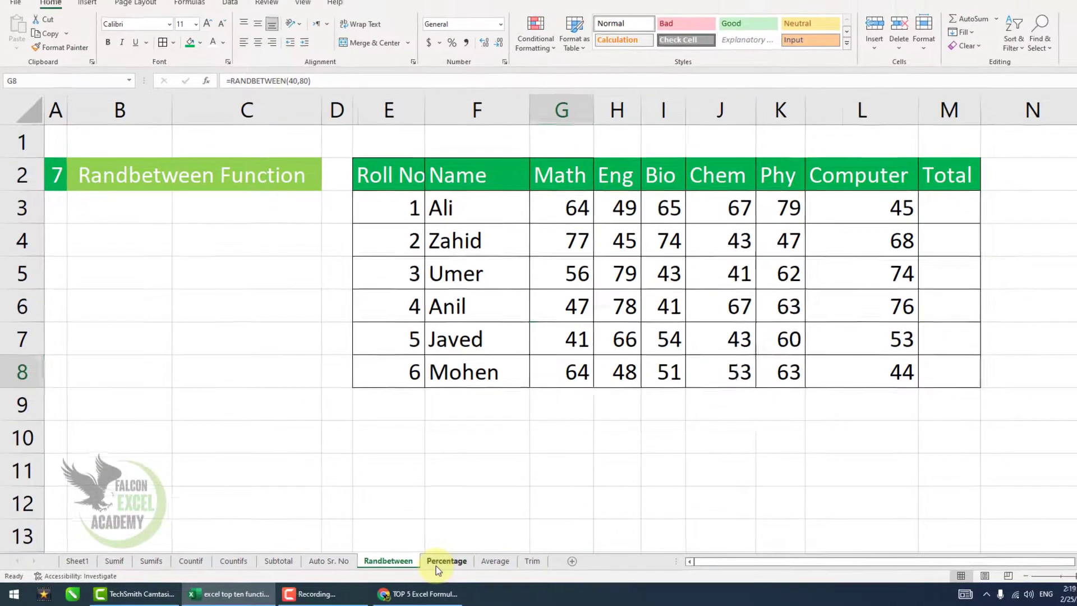
click(452, 561)
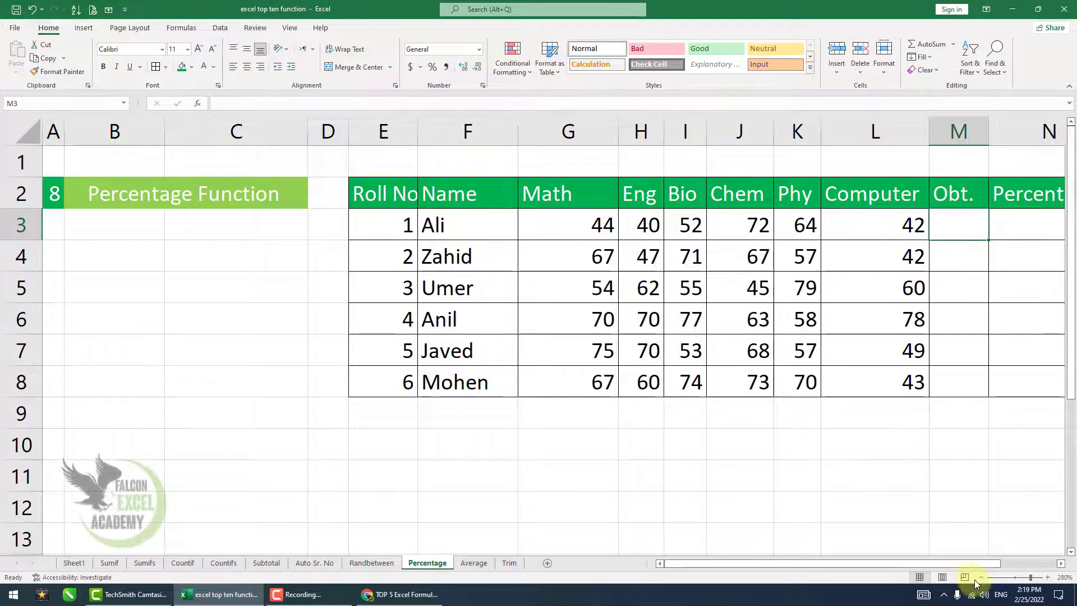
click(1061, 563)
click(1060, 563)
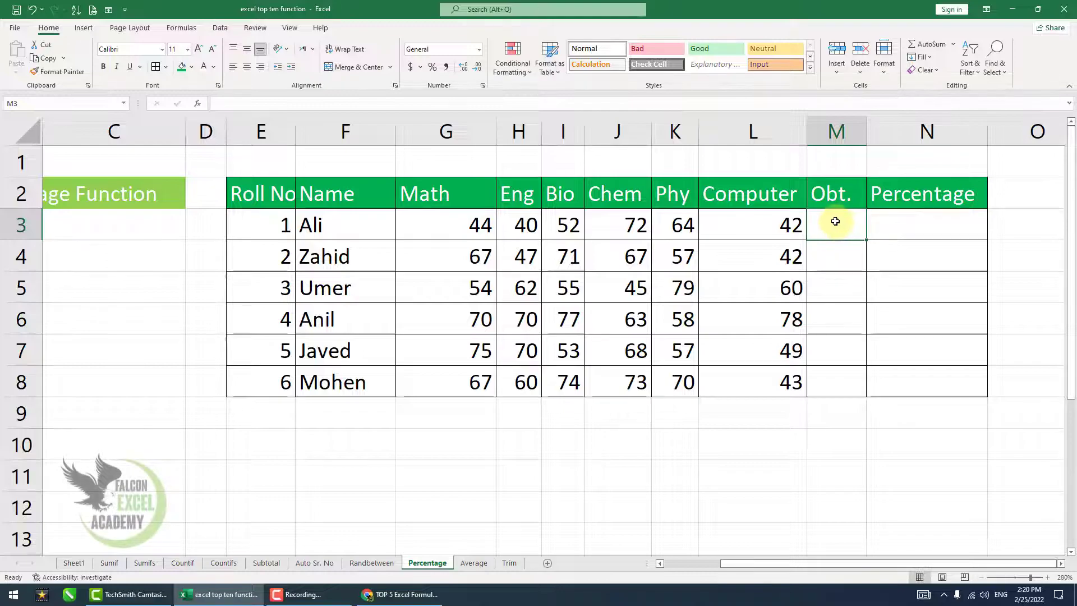
drag(832, 252, 829, 388)
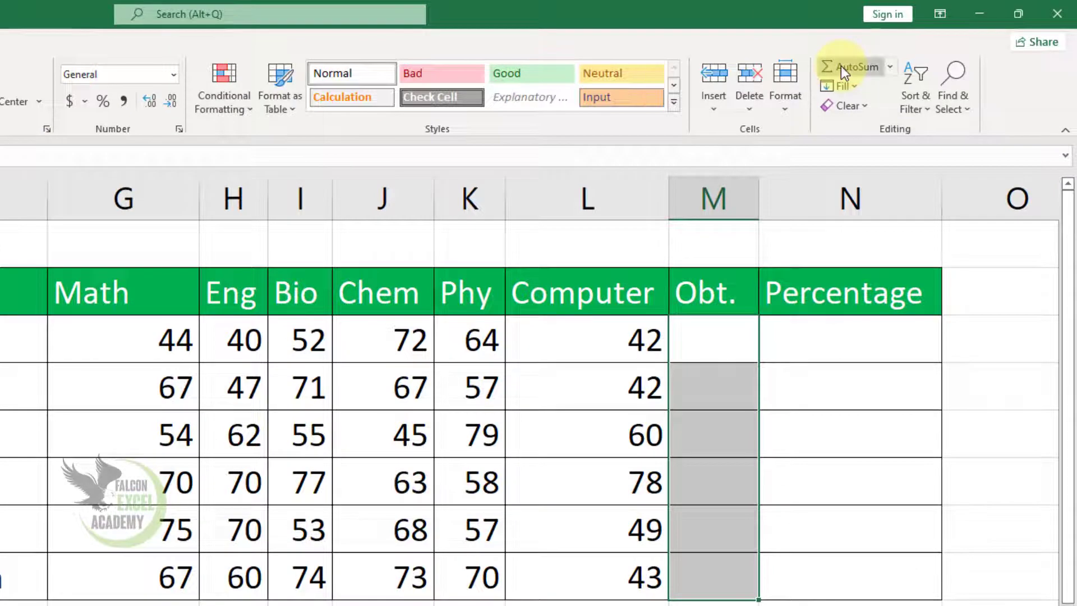
click(840, 66)
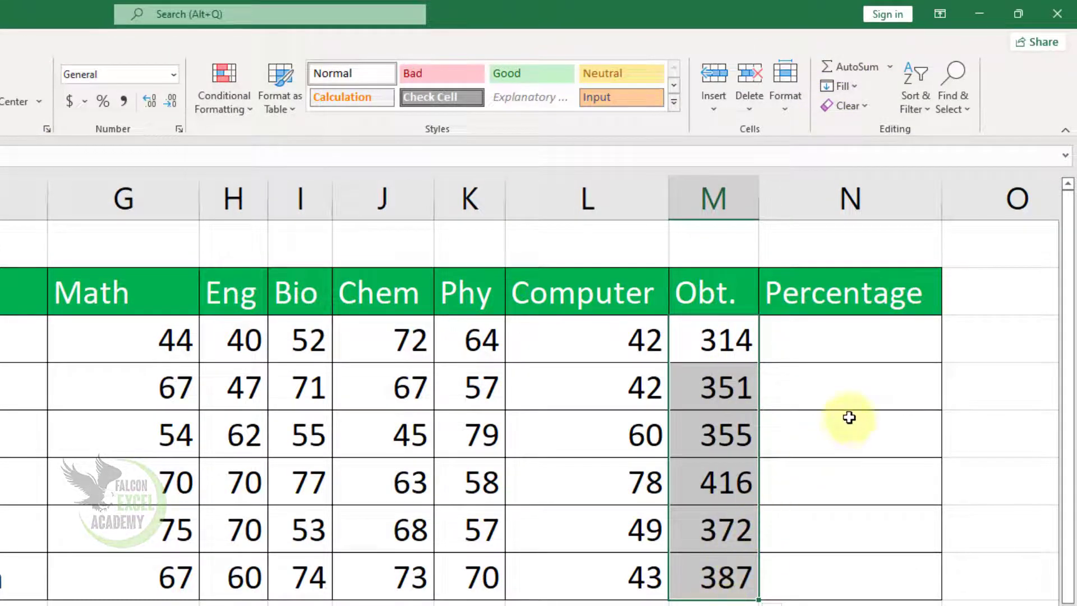
click(857, 344)
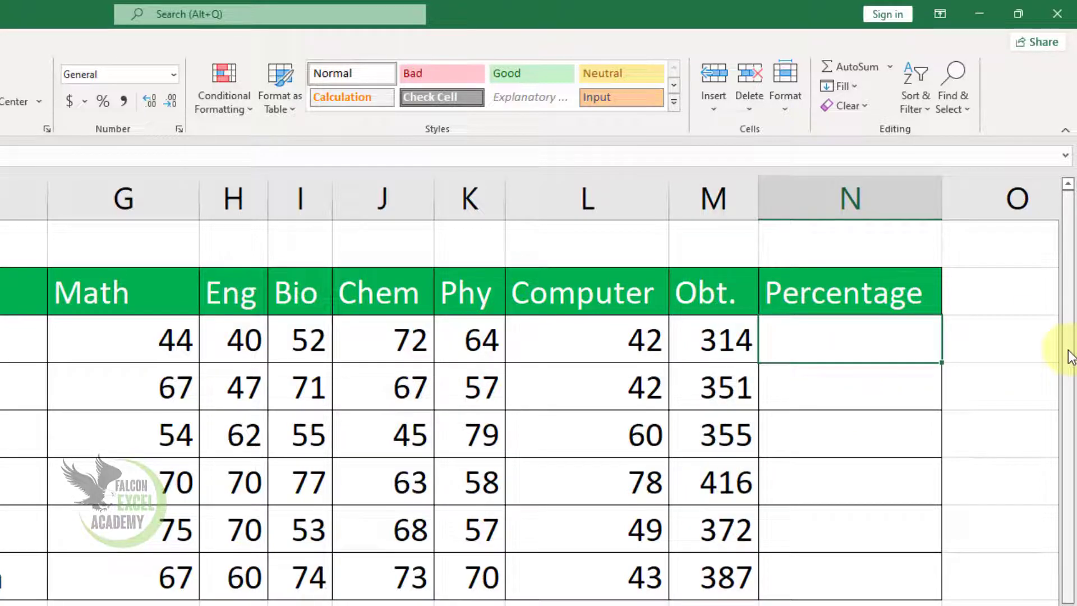
Enter =M3*100/600 in N3 and copy it down to N8 for every student
text(=)
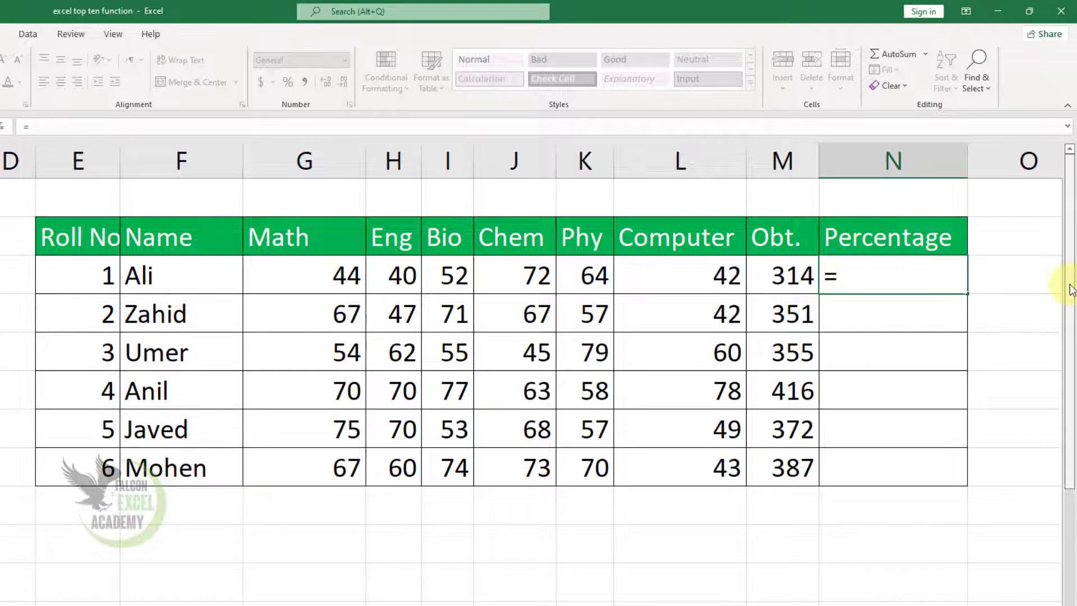
click(787, 280)
text(*)
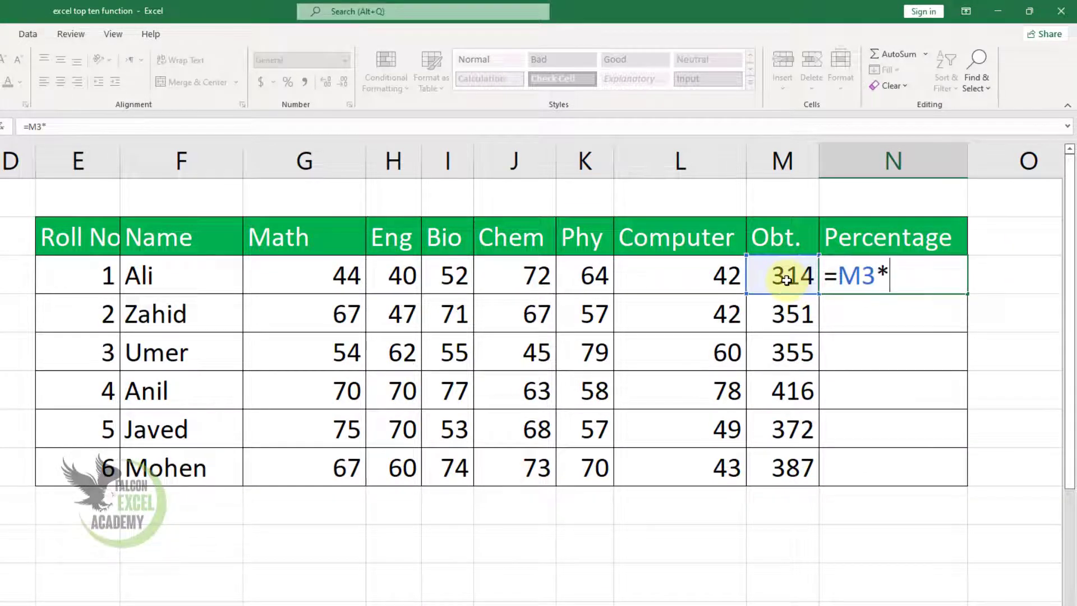
text(100/)
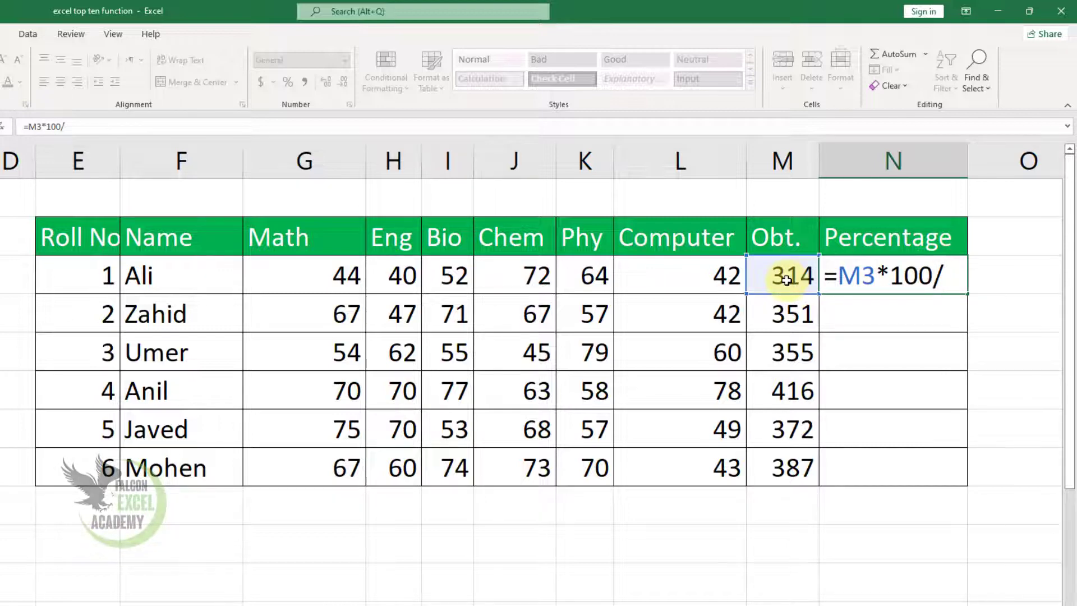
text(6)
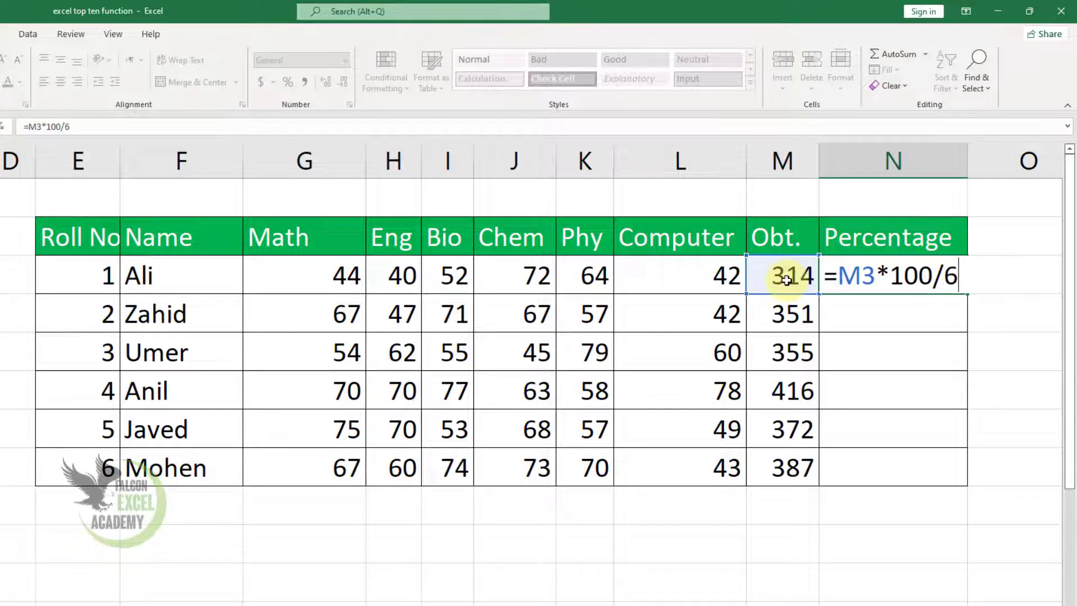
text(00)
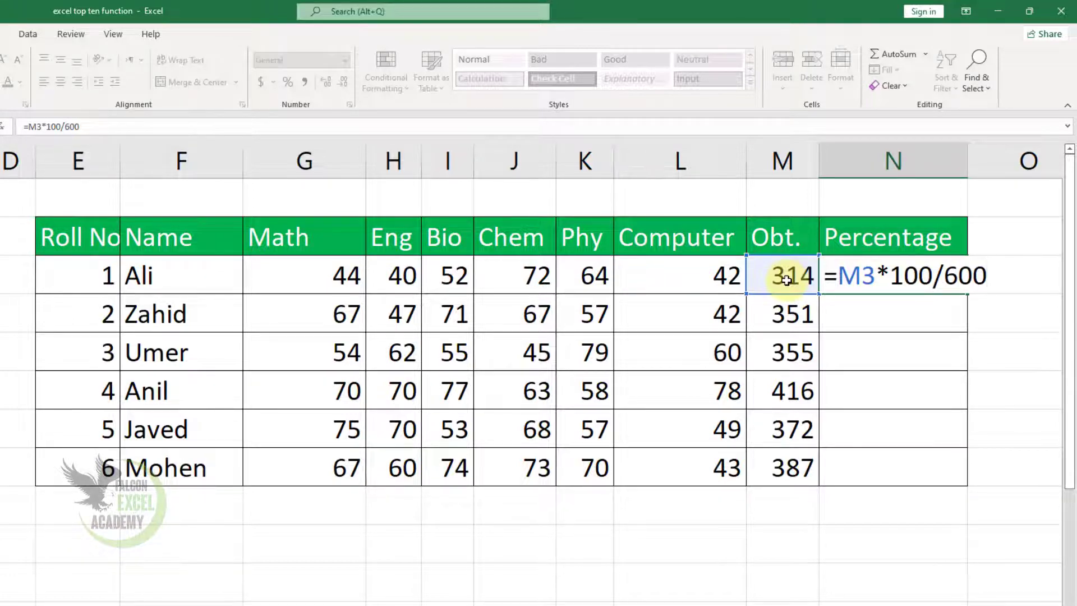
key(Return)
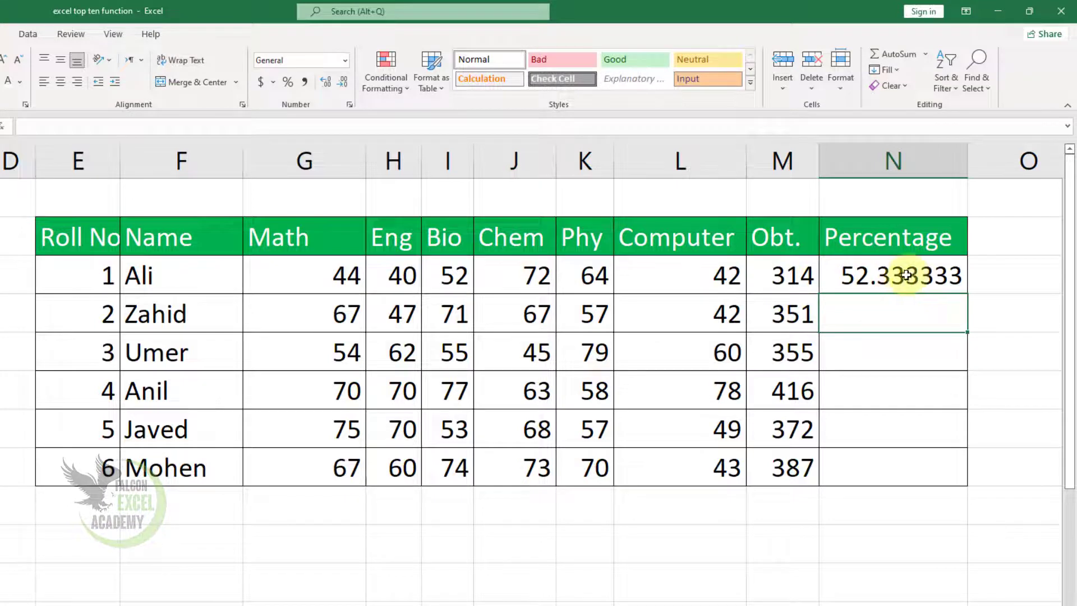
click(888, 282)
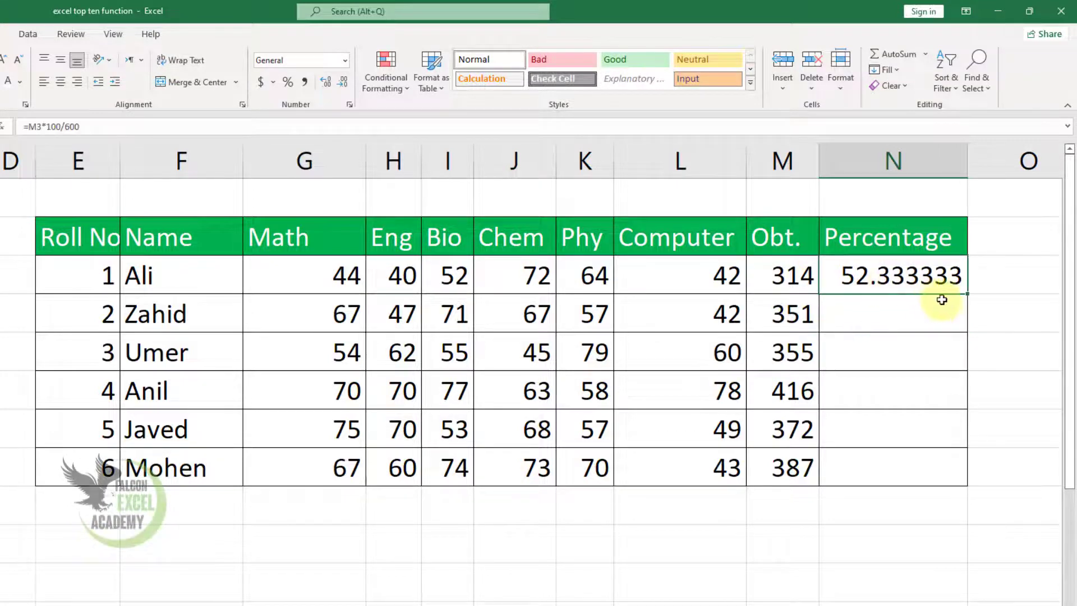
drag(970, 293, 971, 476)
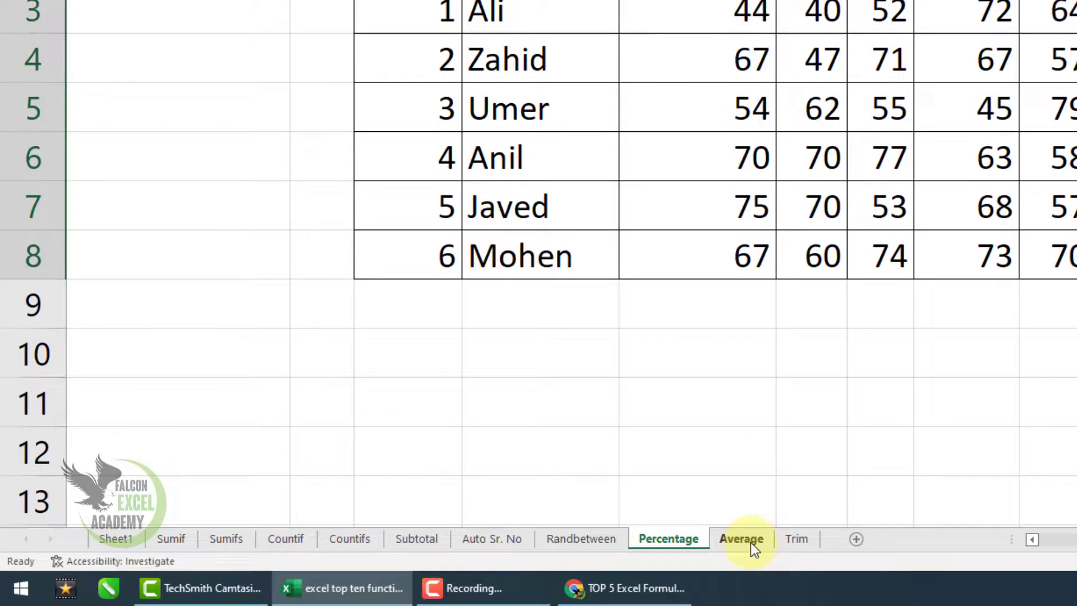
click(750, 544)
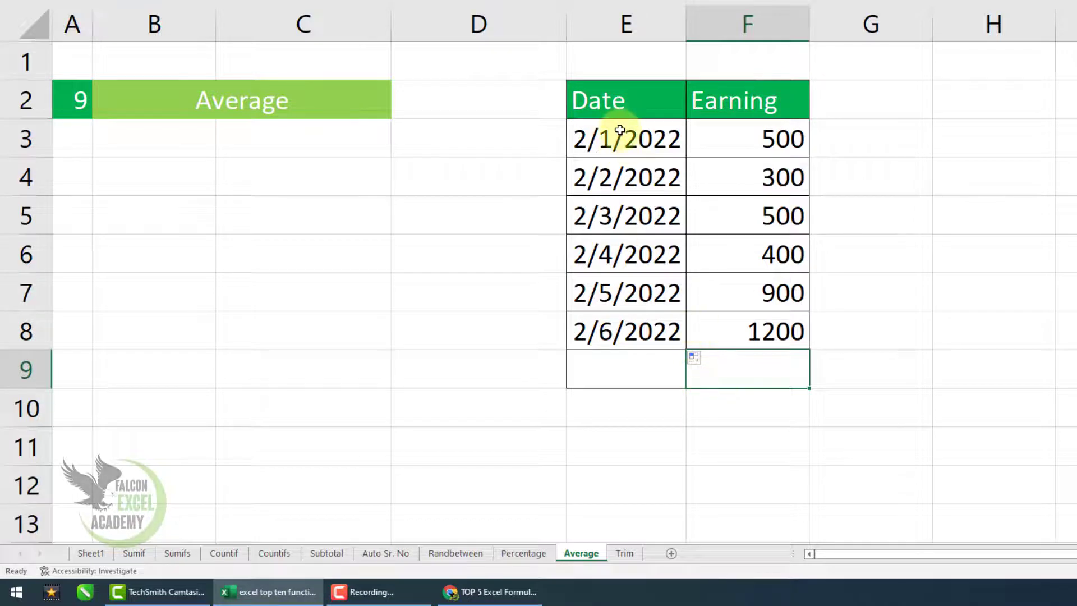
drag(620, 139, 617, 328)
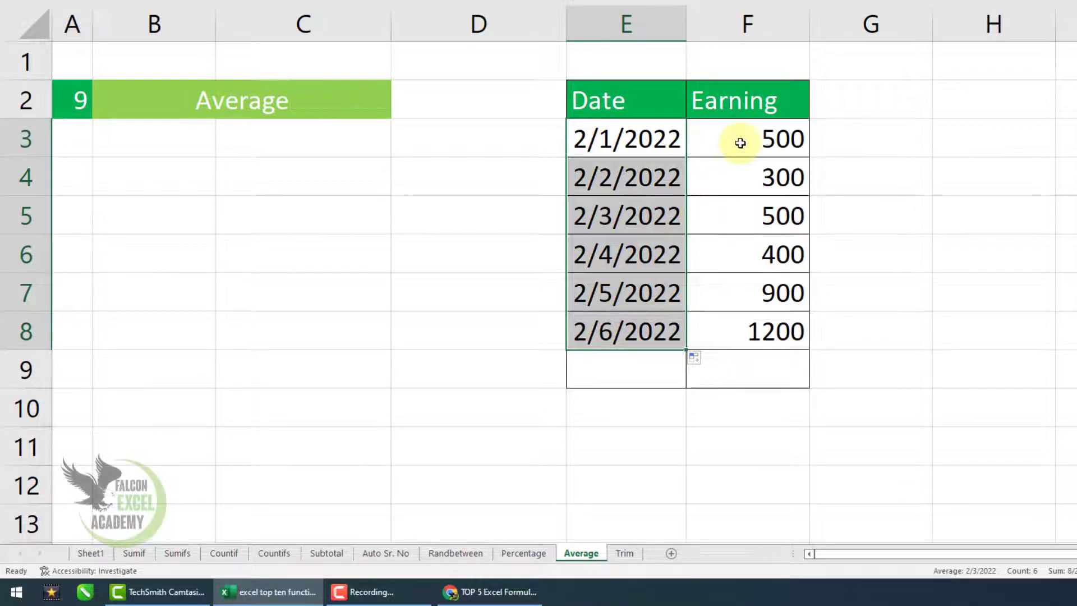
drag(733, 139, 741, 316)
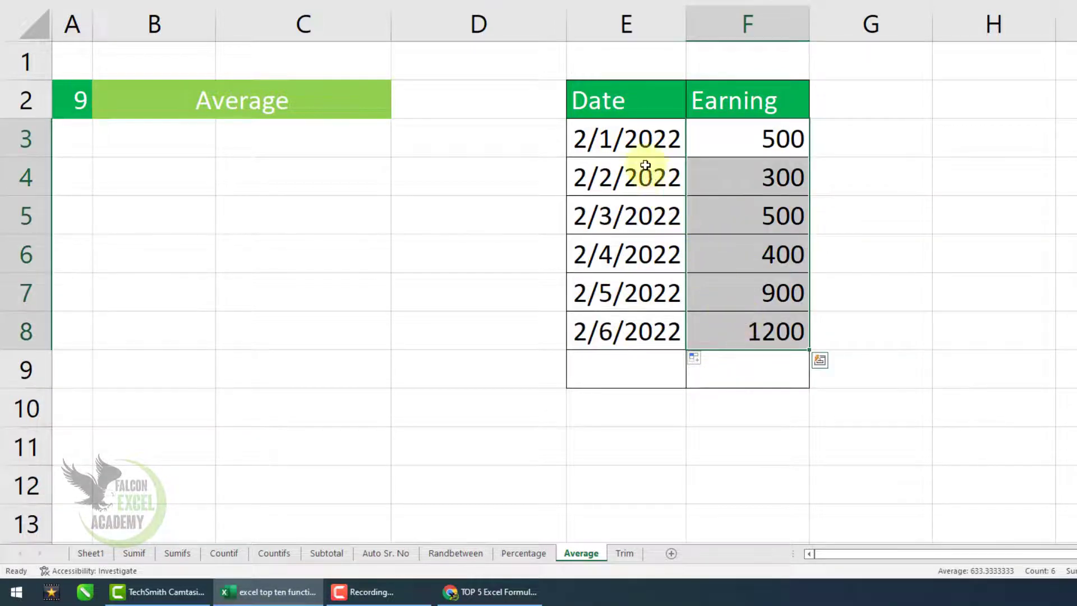
drag(627, 147, 729, 140)
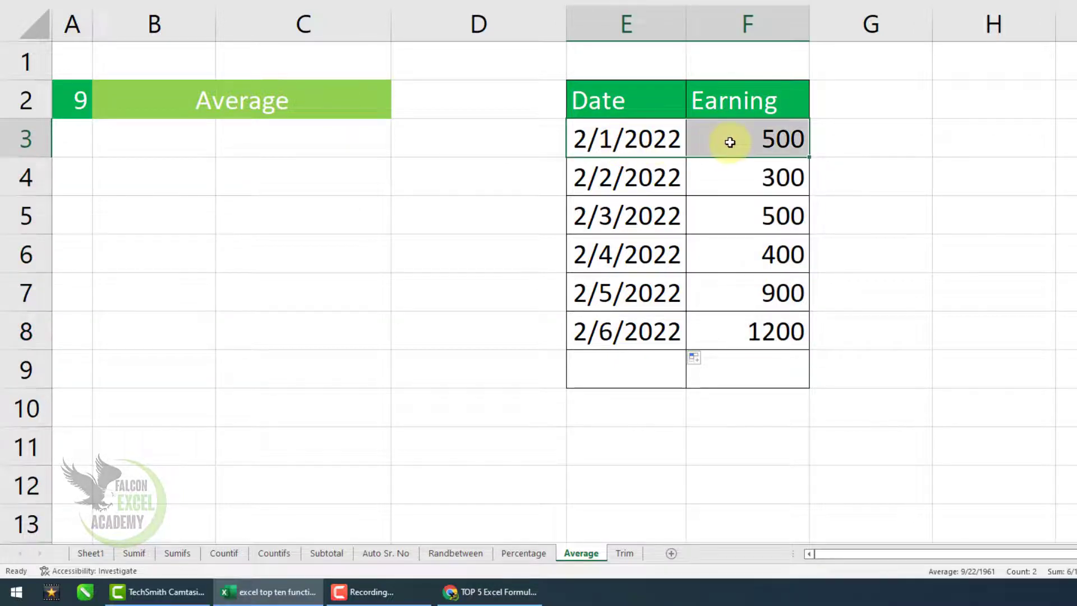
drag(643, 181, 733, 175)
drag(644, 216, 746, 214)
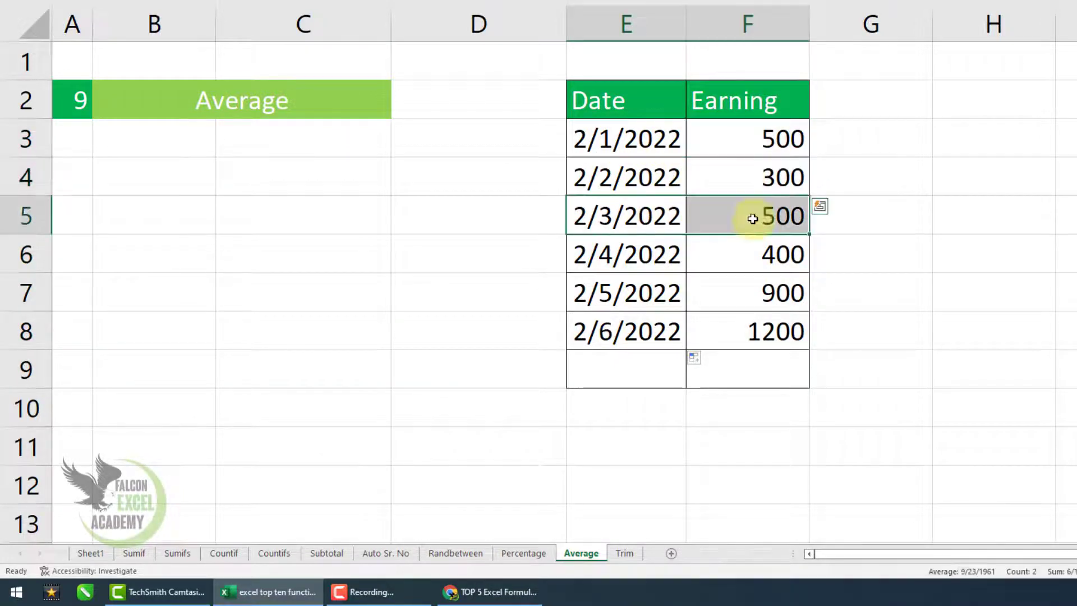
click(621, 331)
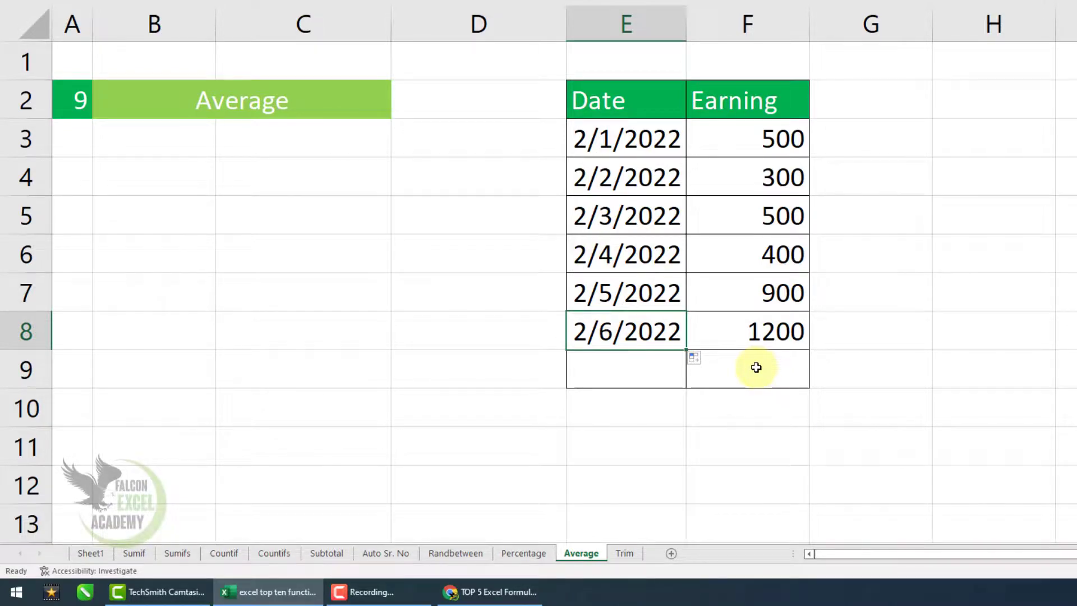
Put =SUM(F3:F8) in F9 below the Earning column, totalling 3800
click(756, 370)
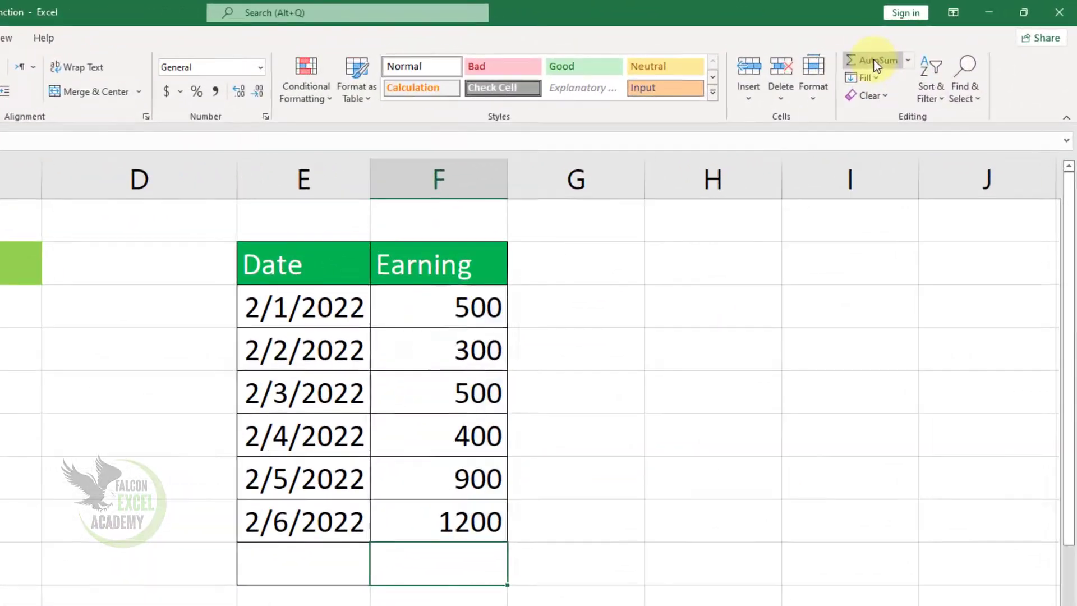
click(900, 54)
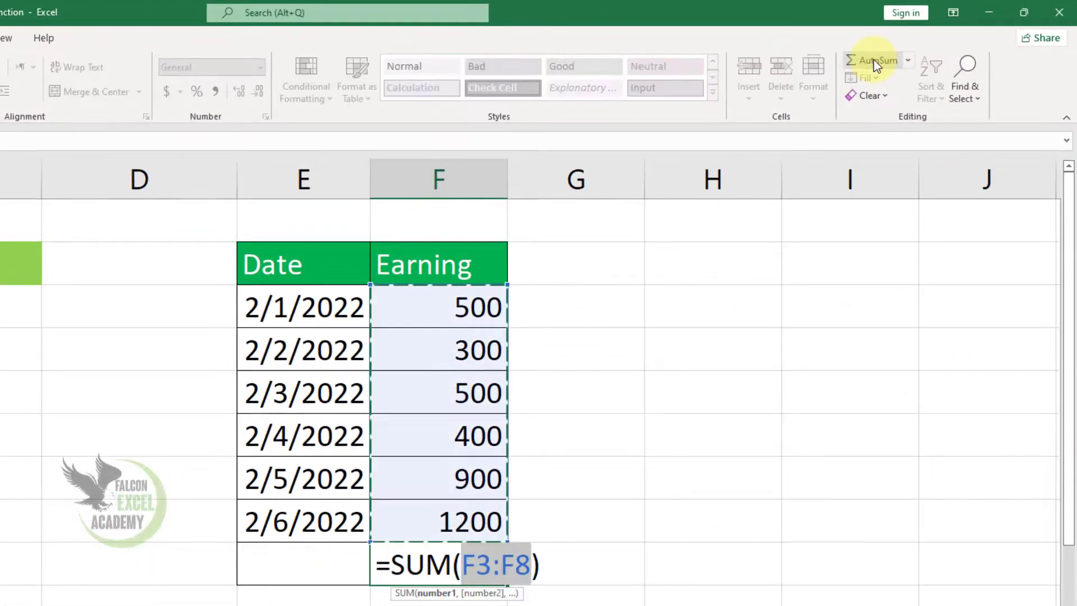
key(Return)
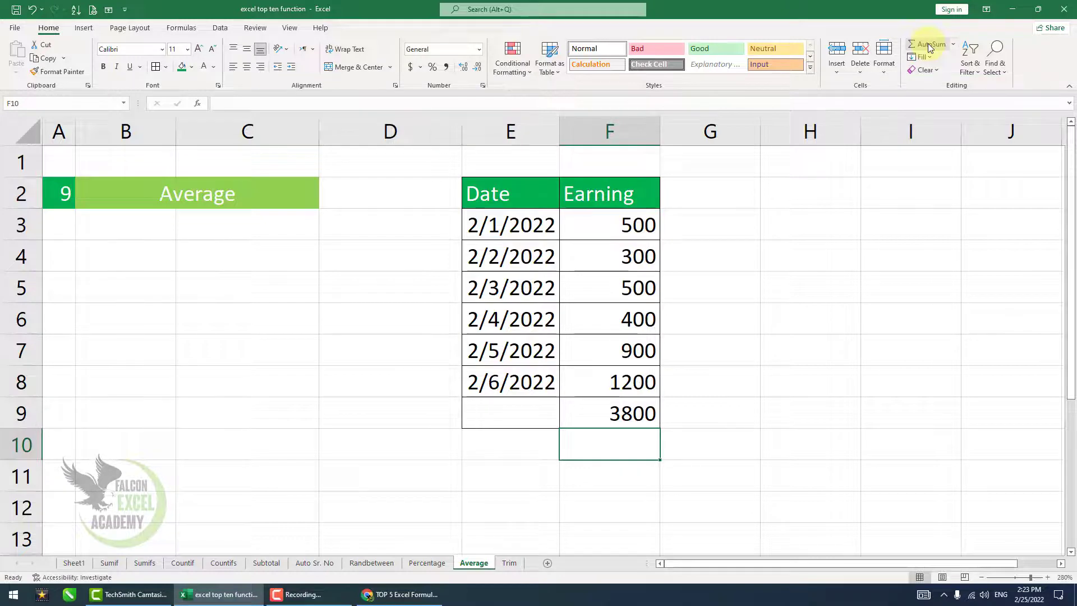
key(Up)
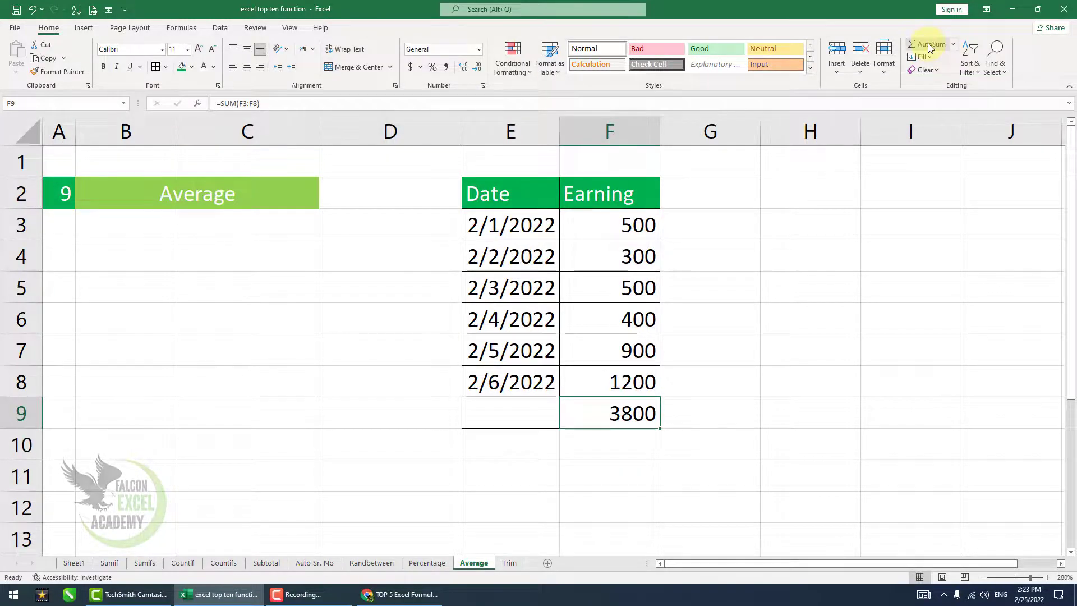
Replace F9's sum with =AVERAGE(F3:F8), giving 633.333
key(Delete)
text(=)
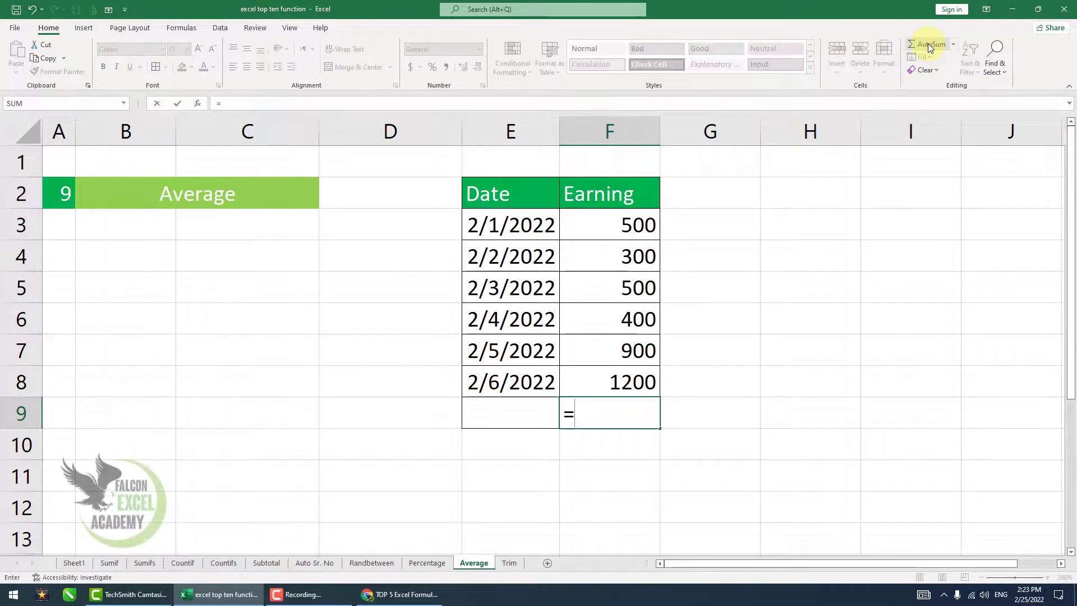
text(aver)
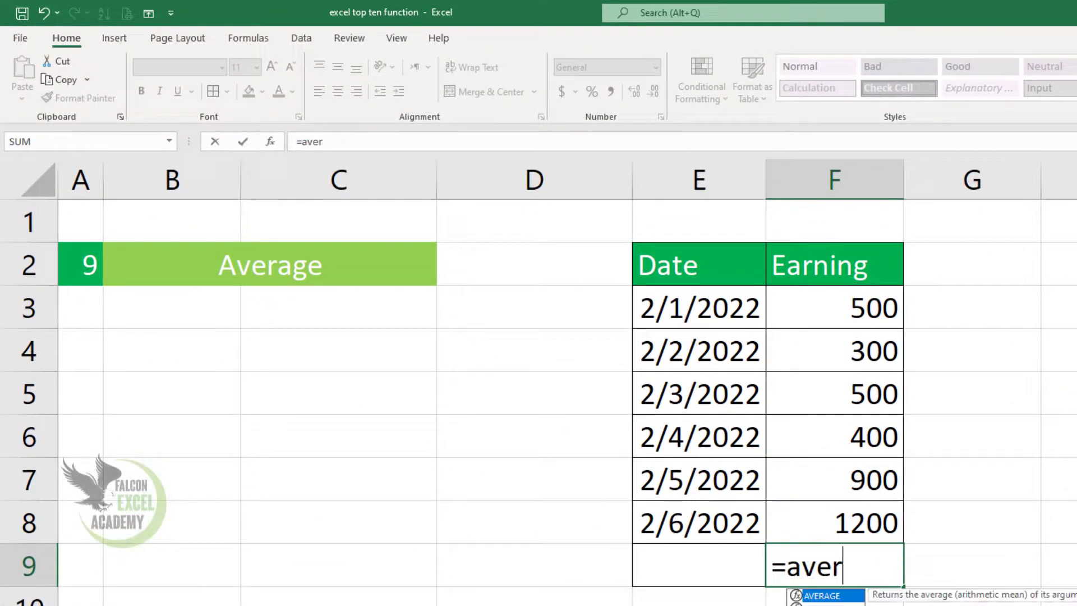
text(age()
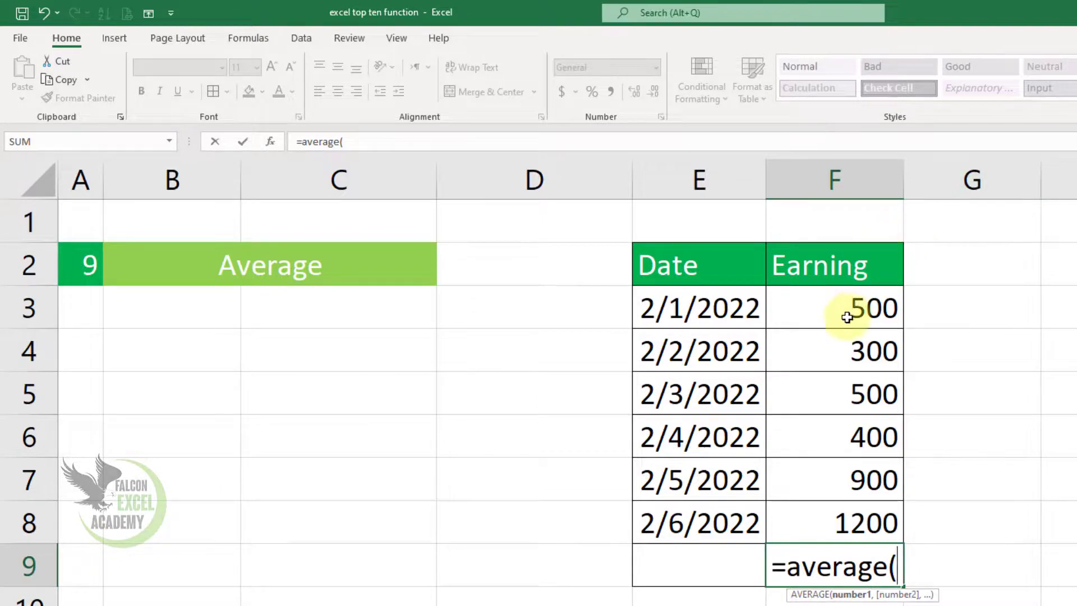
drag(856, 308, 848, 497)
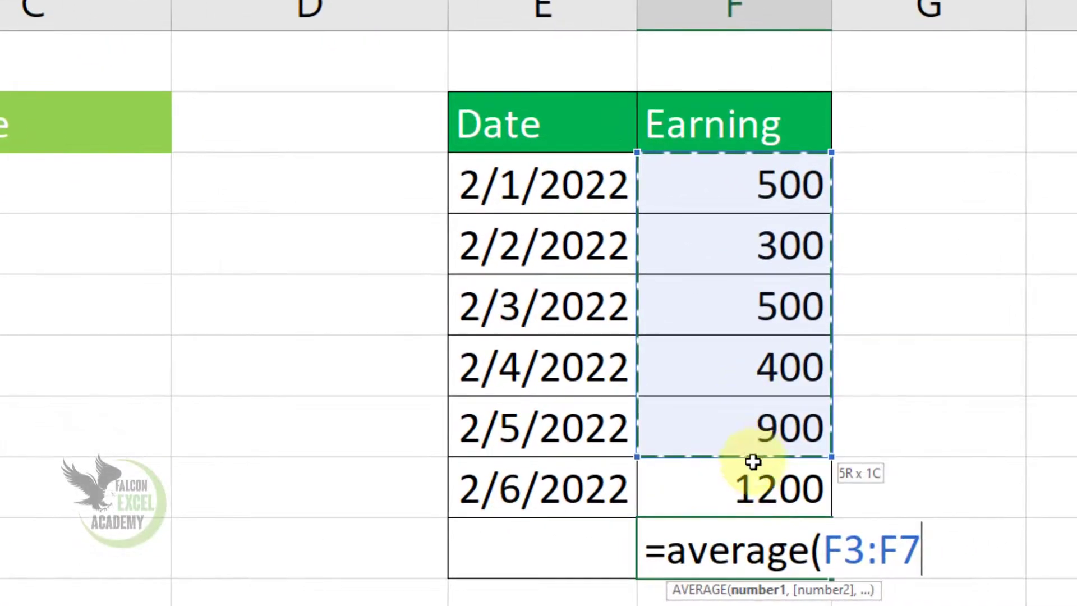
drag(752, 461, 750, 486)
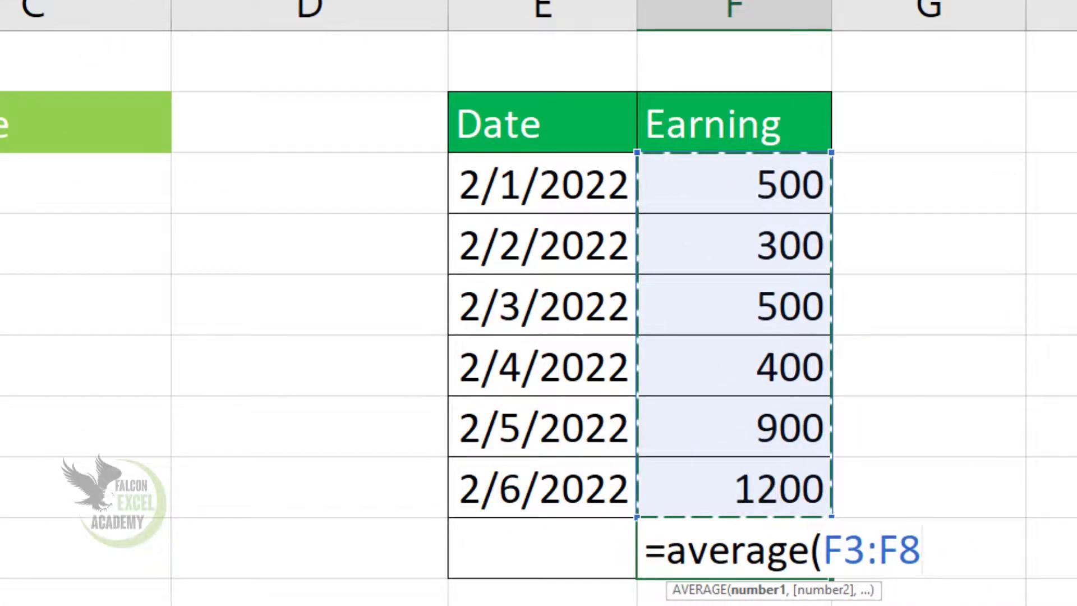
text())
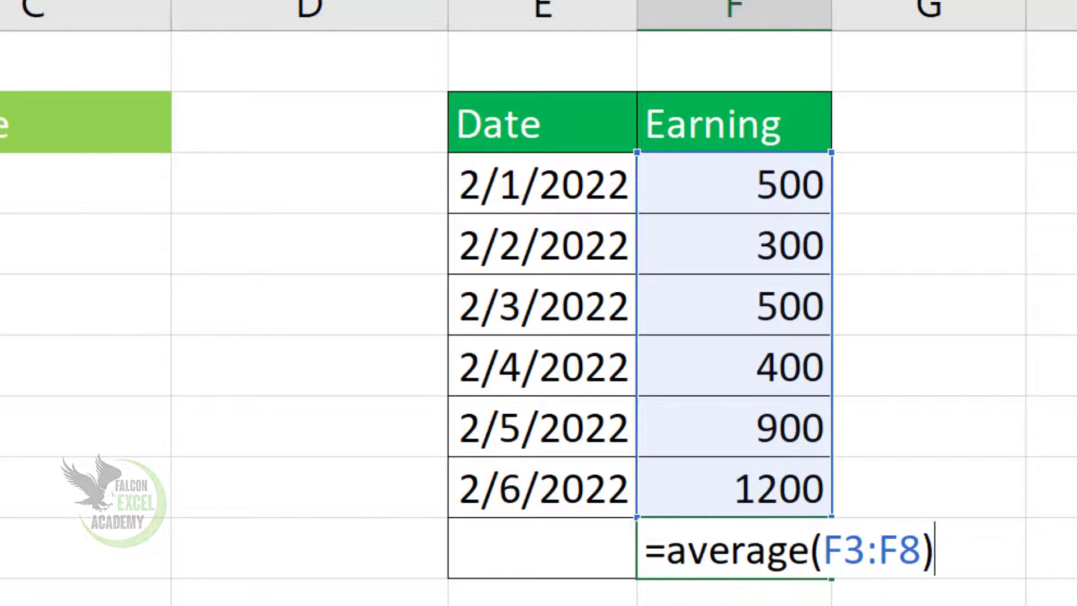
key(Return)
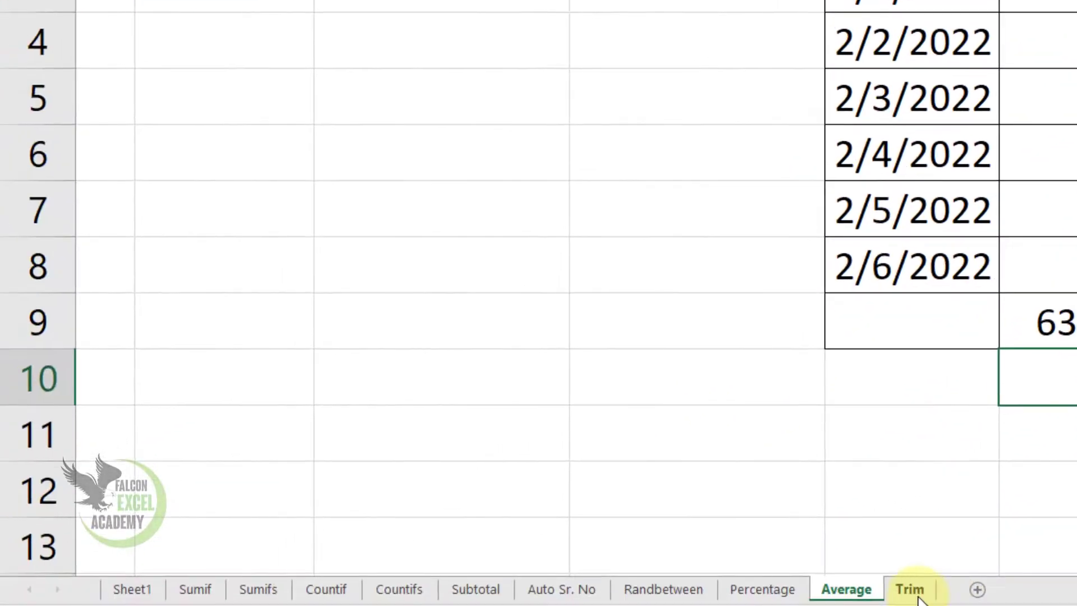
On the Trim sheet, enter =TRIM(F3) in Correct cell G3
click(822, 584)
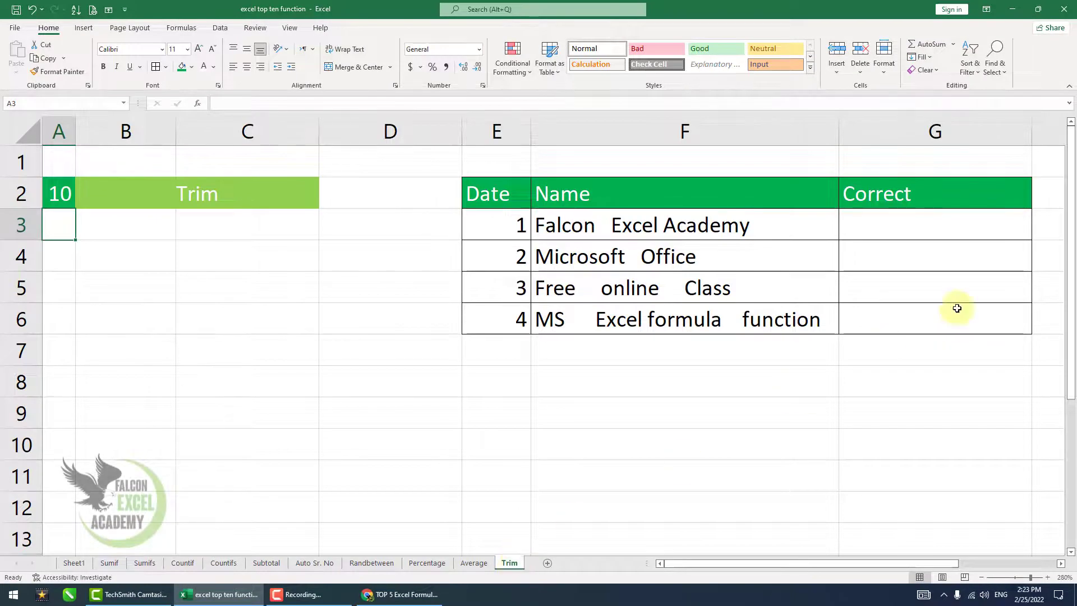
click(937, 228)
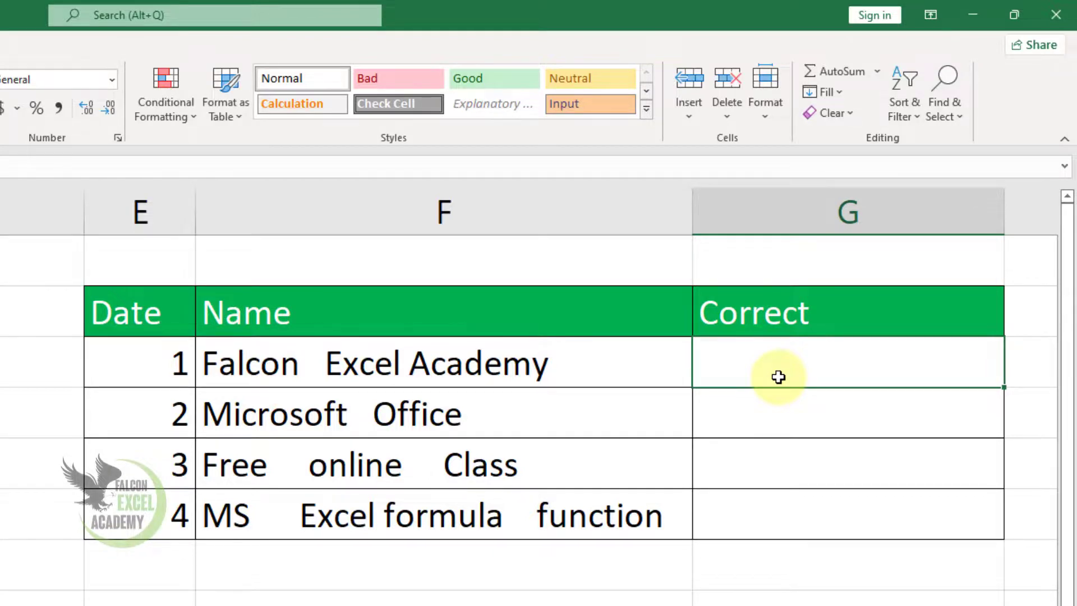
text(=)
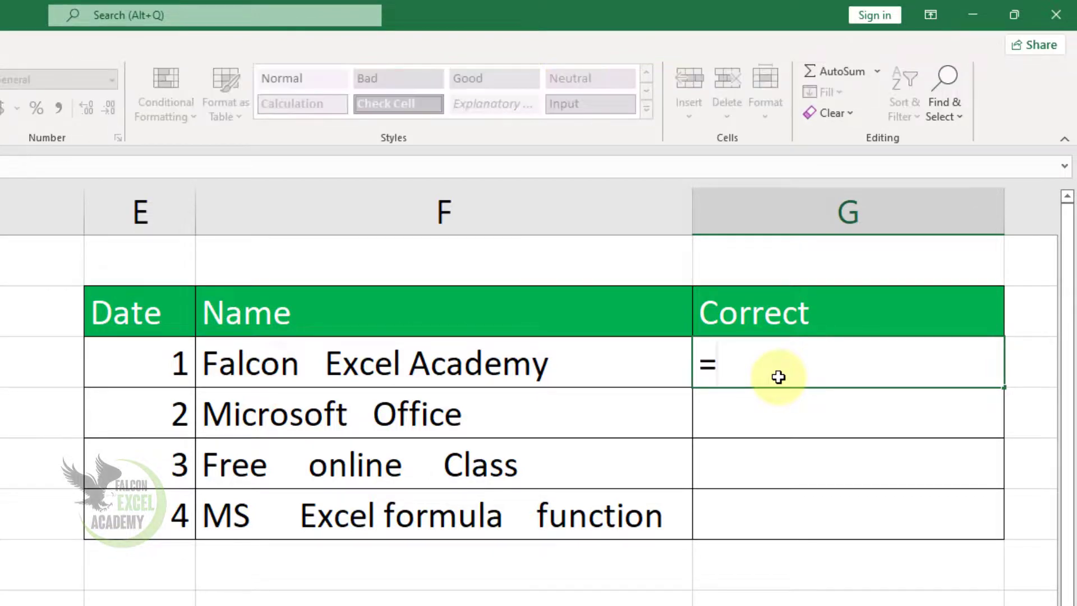
text(trim)
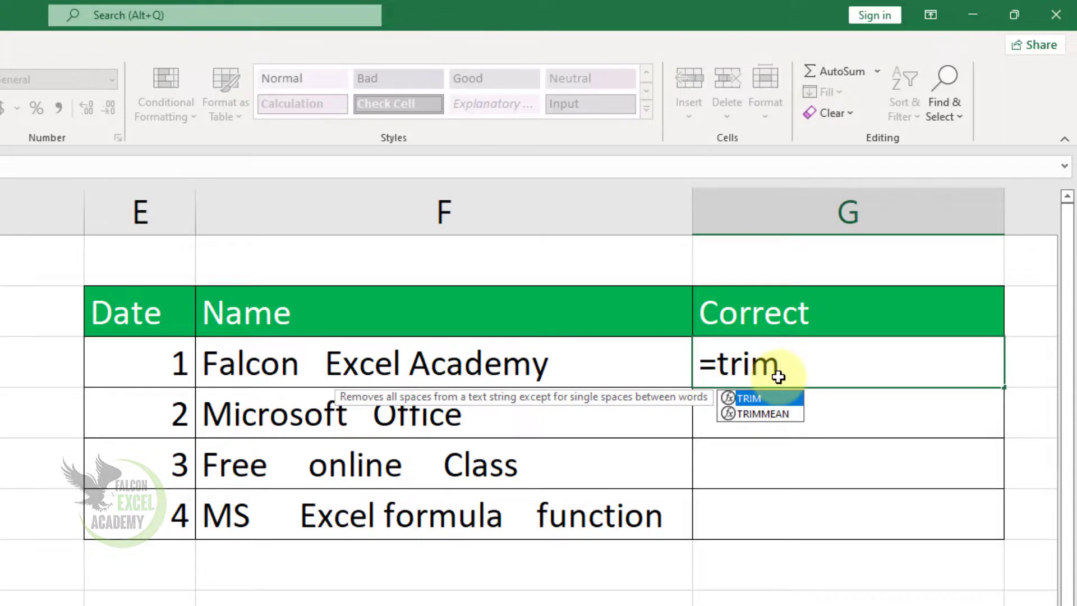
text(()
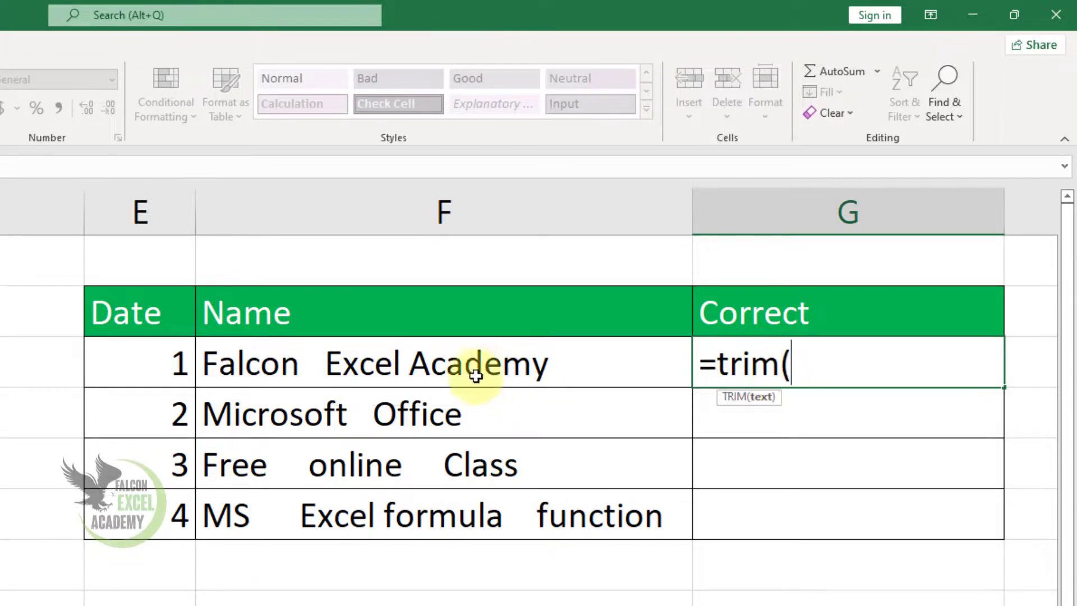
click(479, 367)
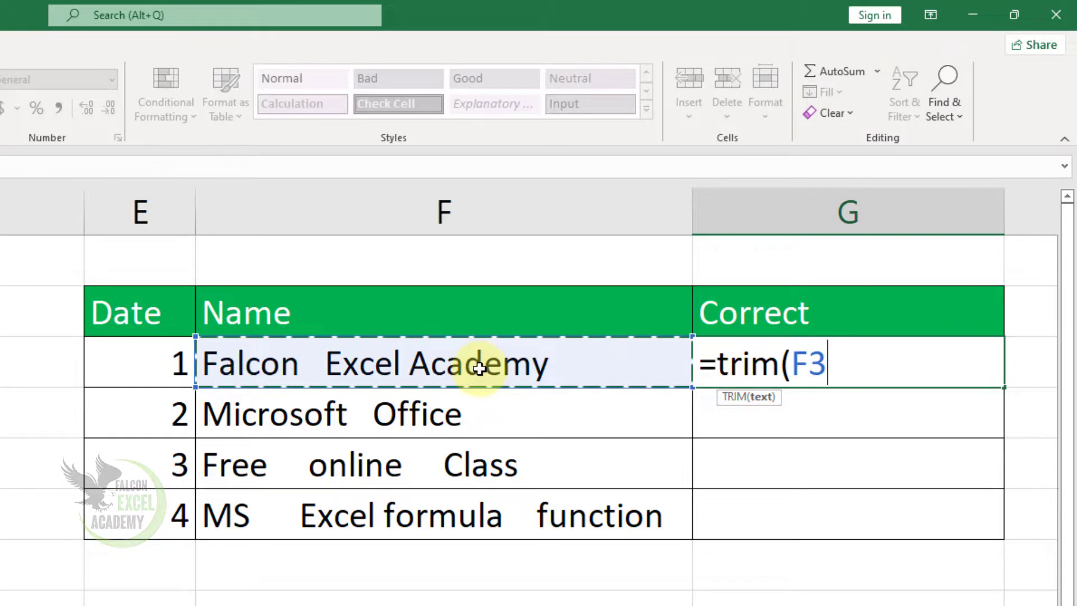
text())
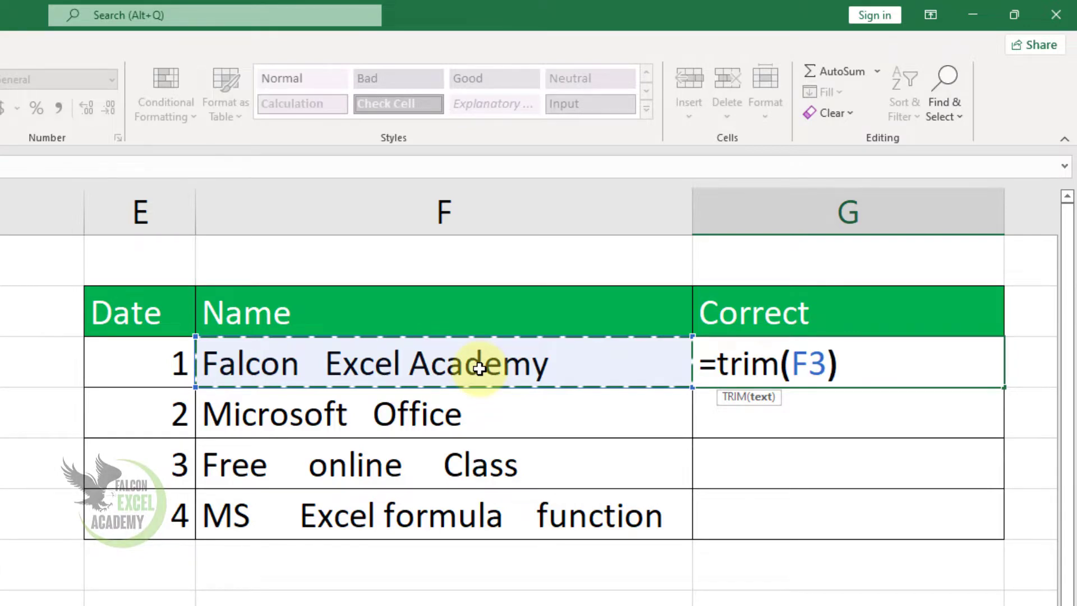
key(Return)
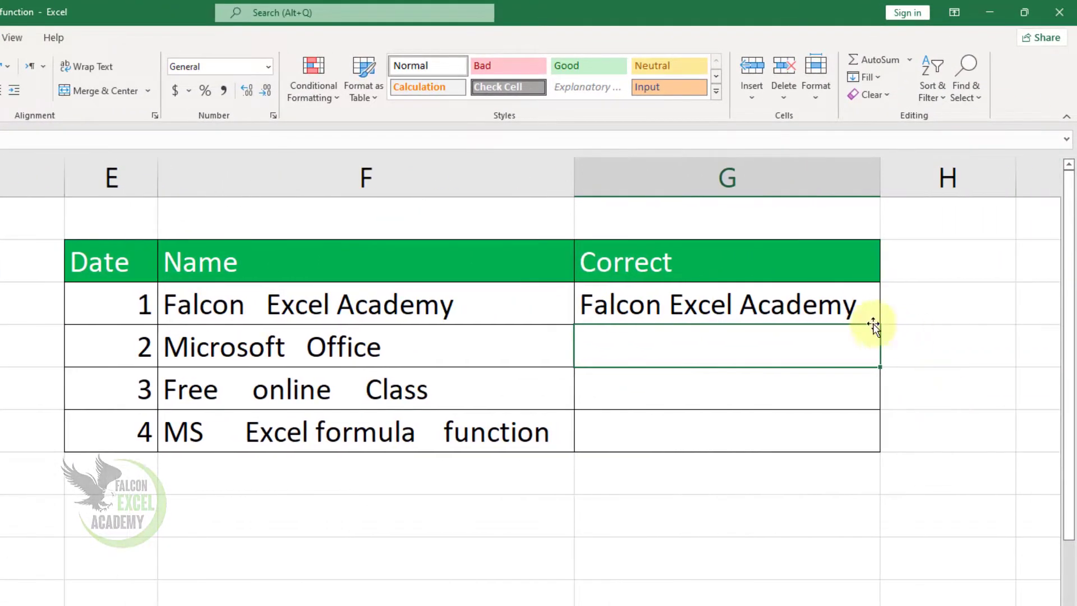
Copy the TRIM formula down to G6, autofit column G, and return to Sheet1
click(873, 319)
drag(880, 326, 878, 436)
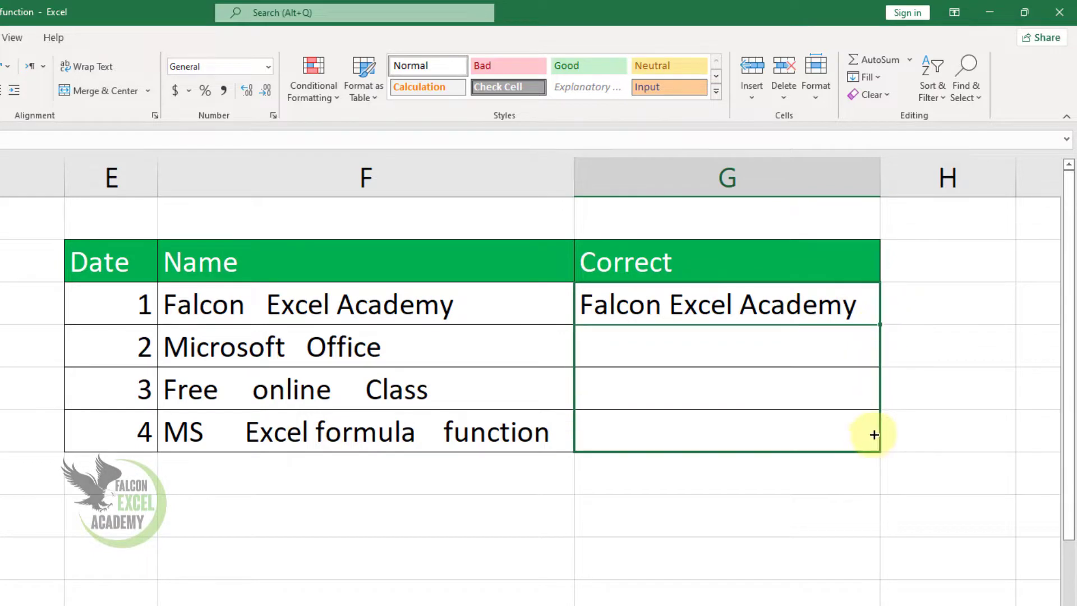
click(729, 507)
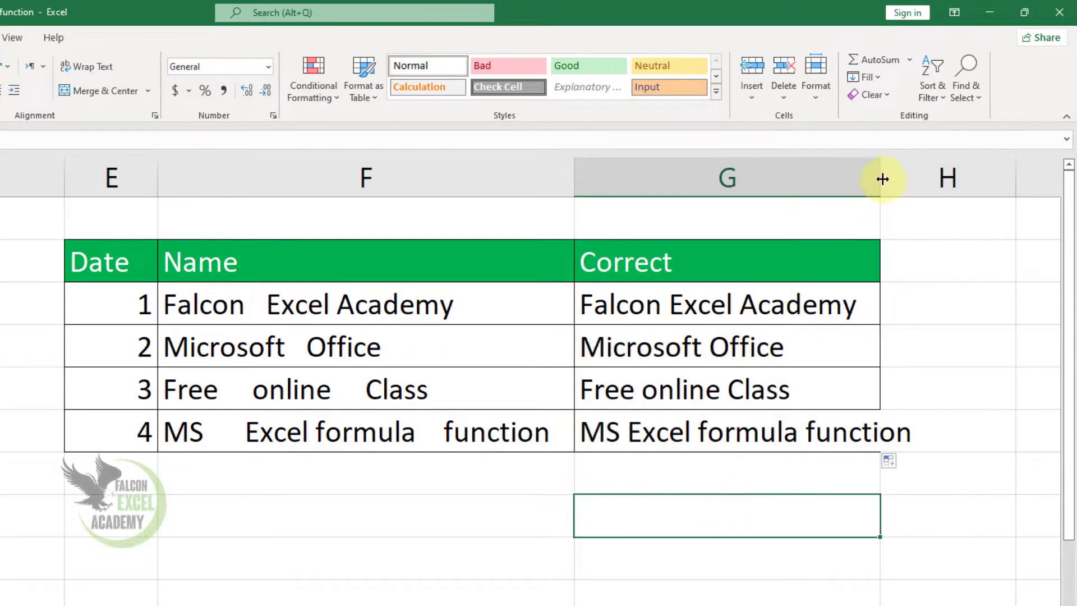
double_click(880, 179)
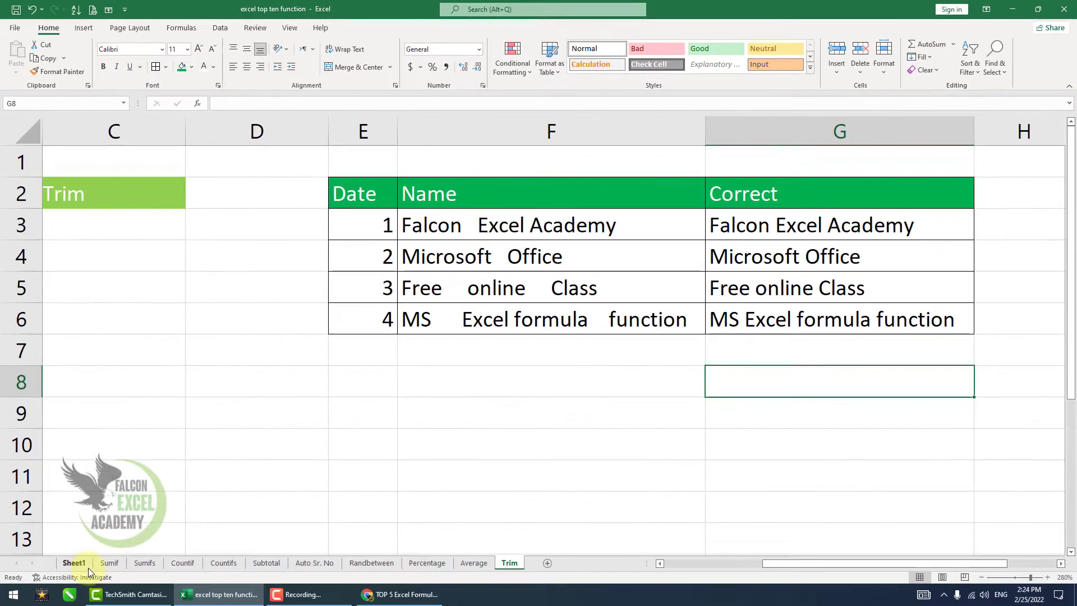
click(82, 565)
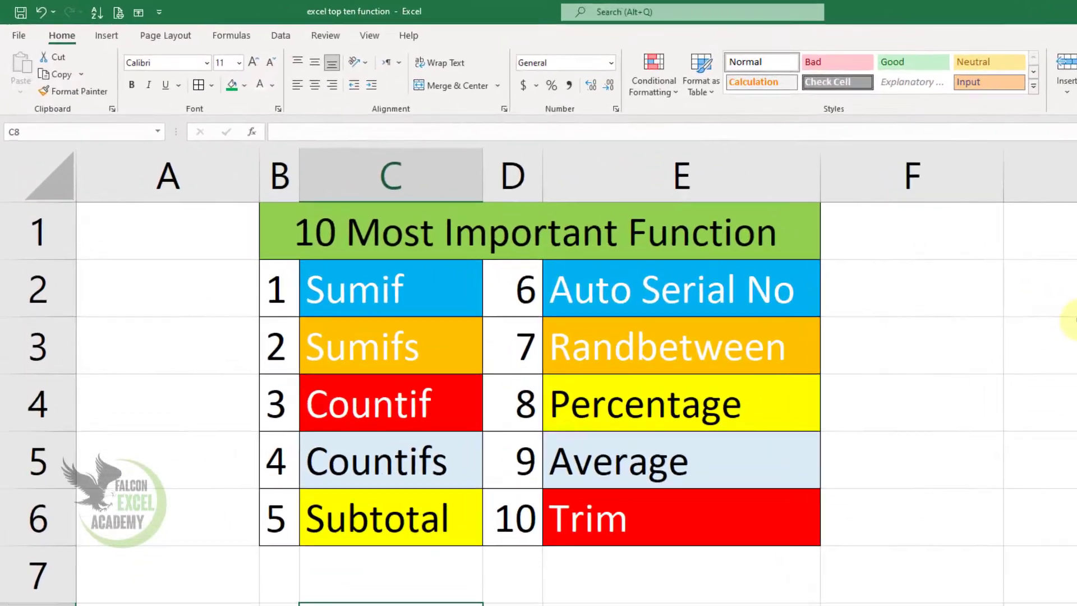